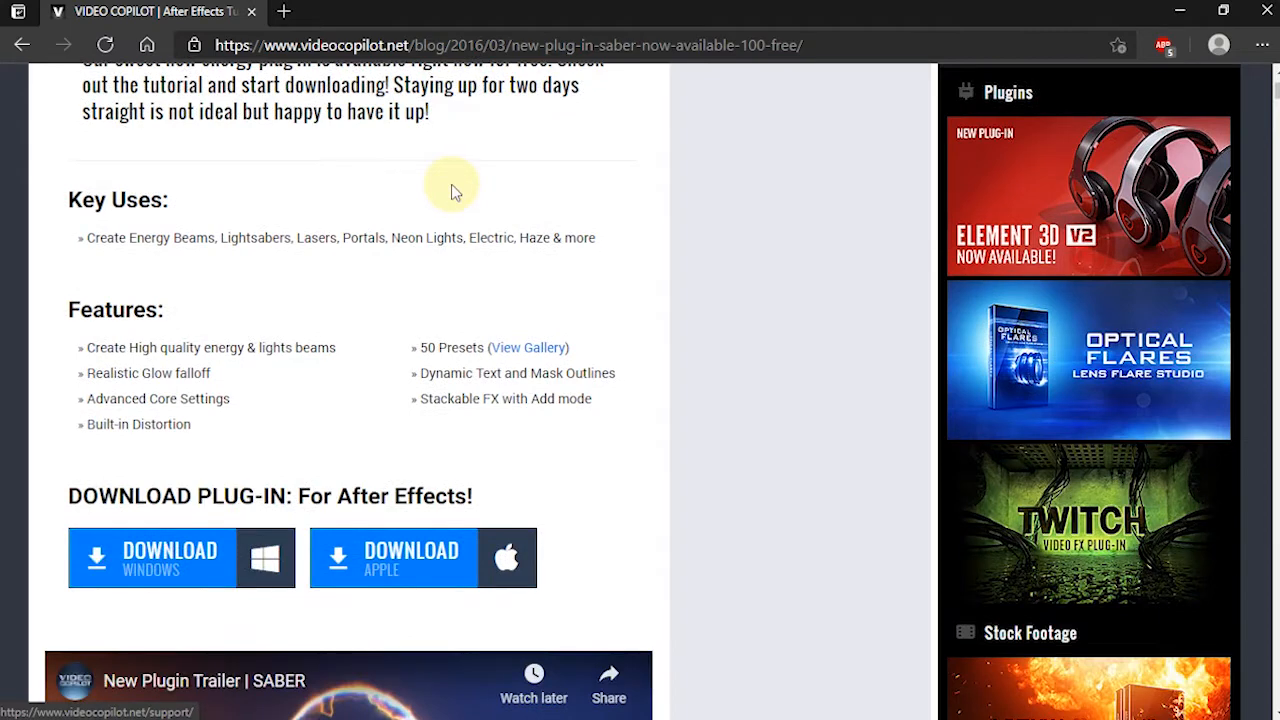
Find the download section for After Effects on the Video Copilot Saber plug-in page and highlight its heading
scroll(451, 190, "down", 1)
scroll(451, 185, "down", 1)
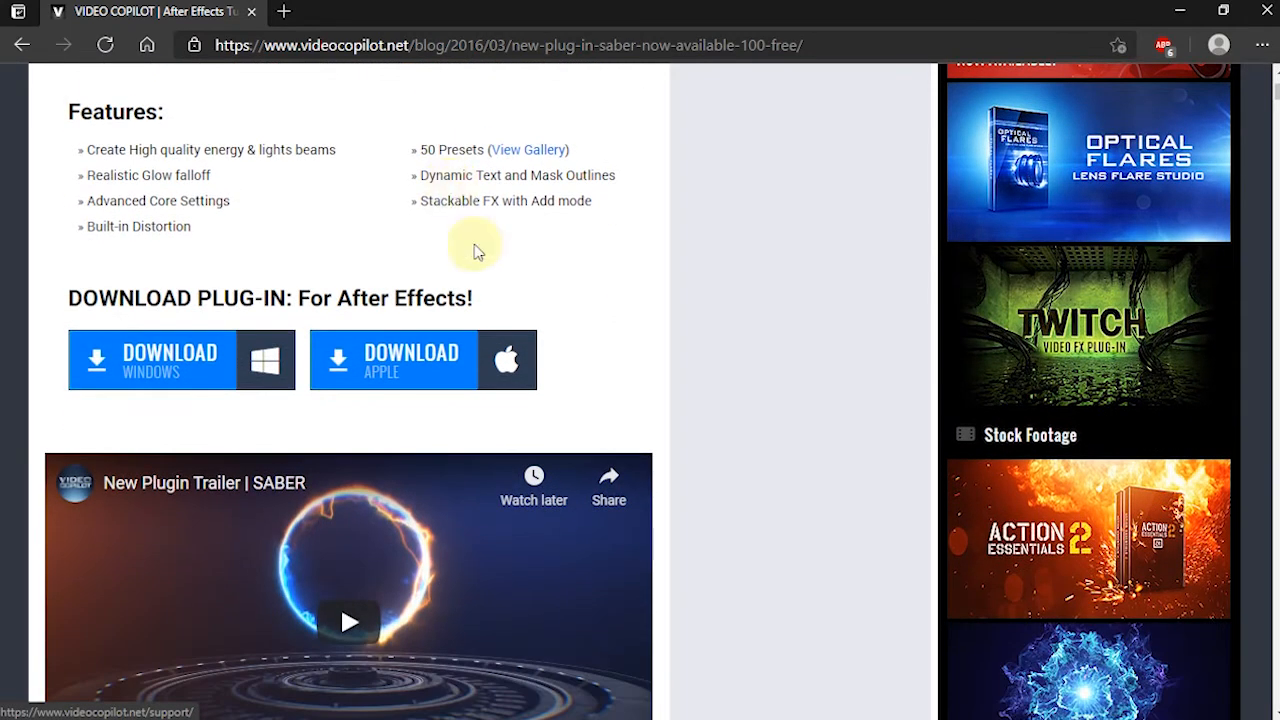
left_click_drag(505, 296, 97, 298)
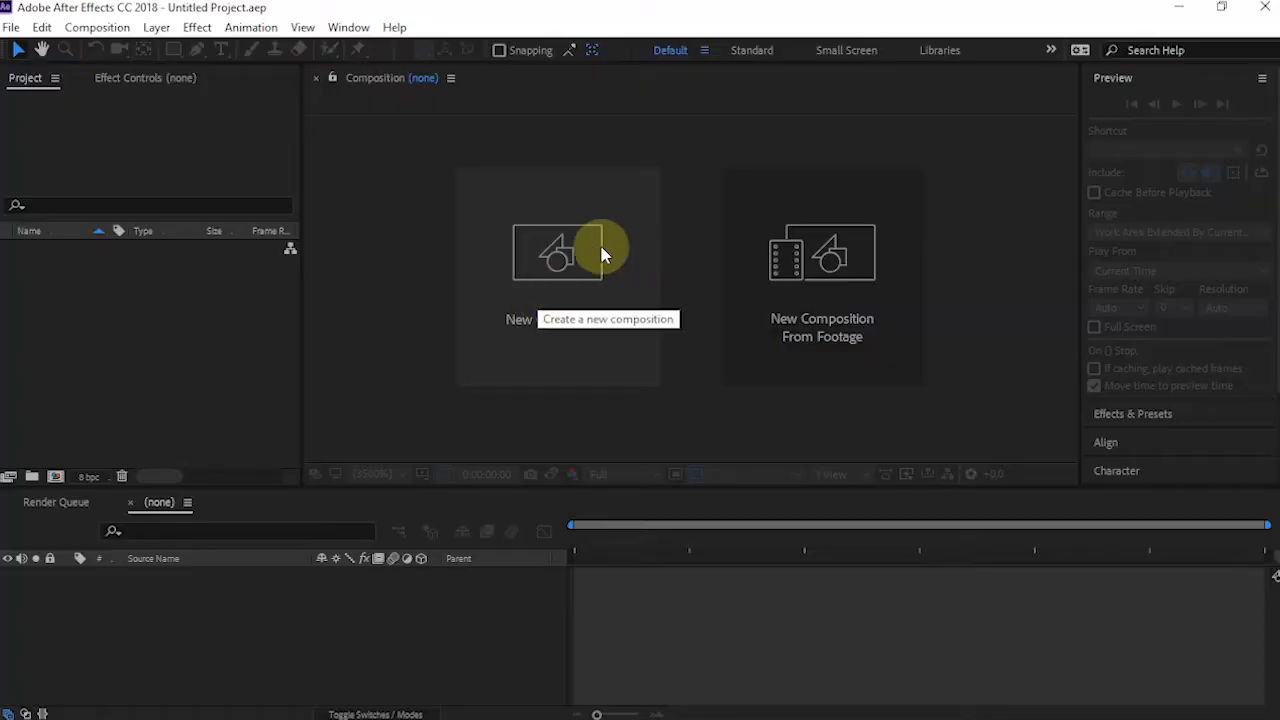
Switch to After Effects and create a 1280 x 720 composition named Saber Effects at 20 fps, 20 seconds long
left_click(593, 272)
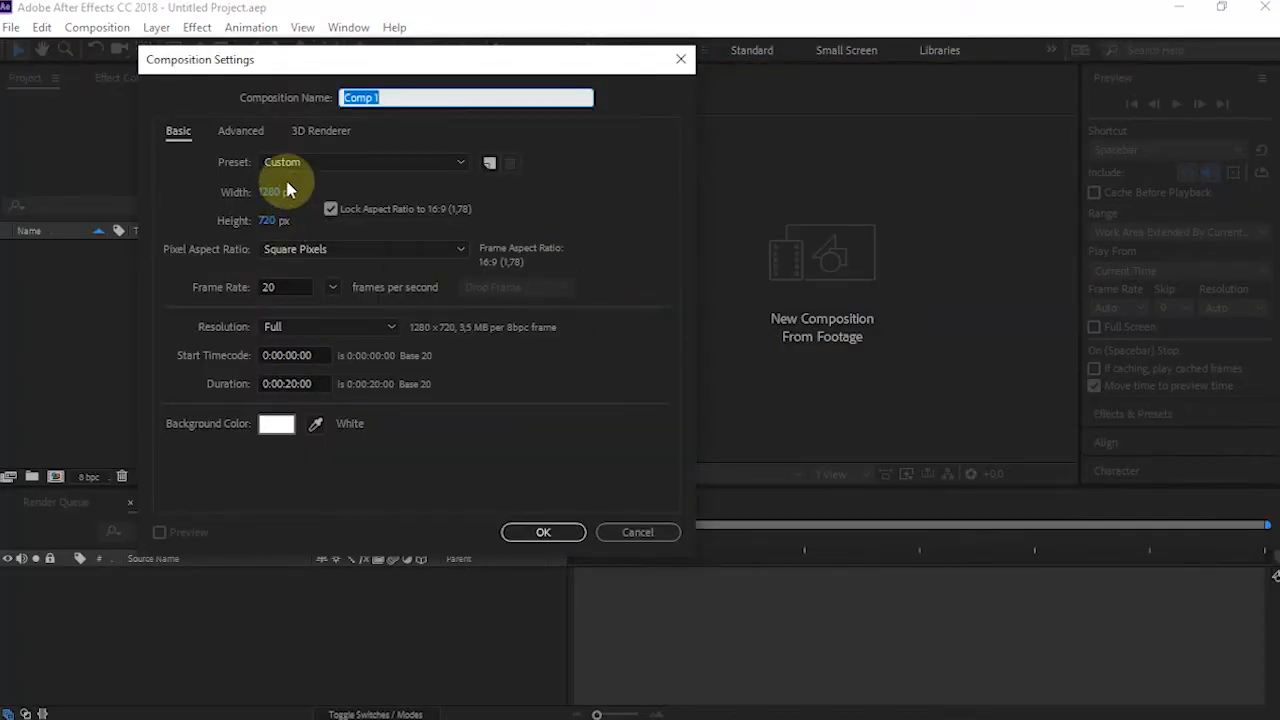
type("Saber Effects")
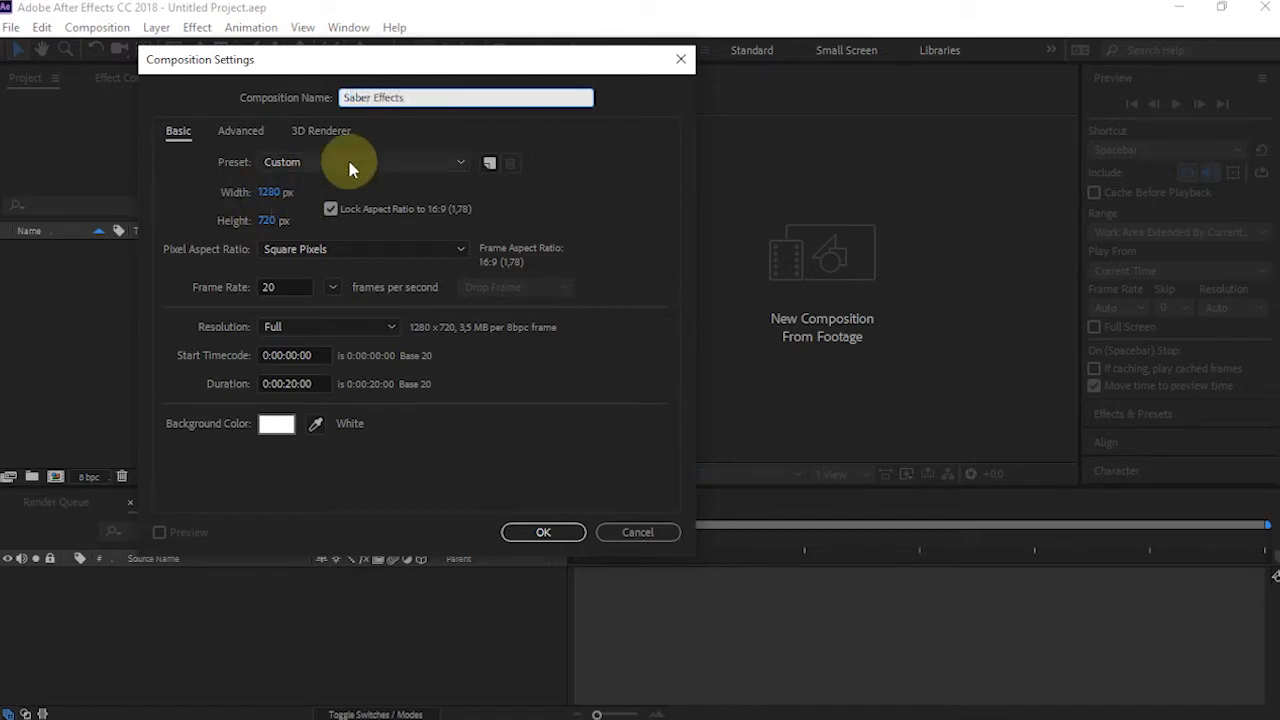
left_click(612, 236)
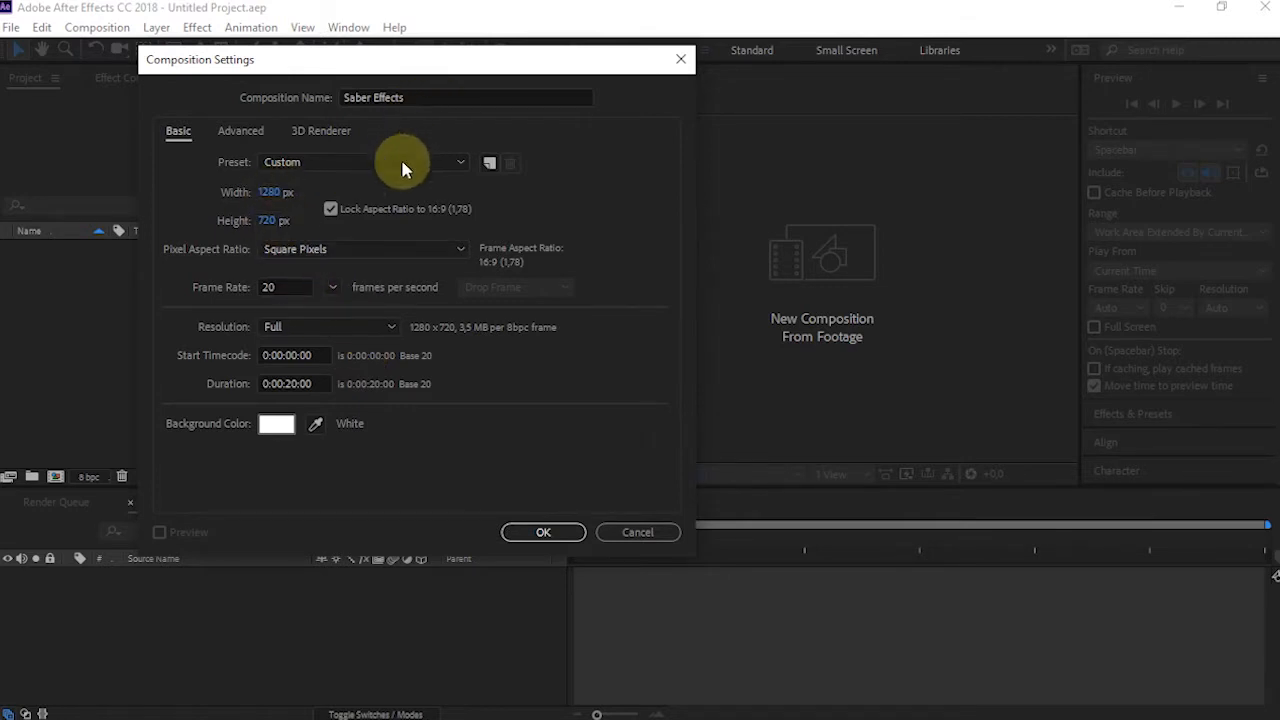
left_click(287, 287)
left_click(560, 535)
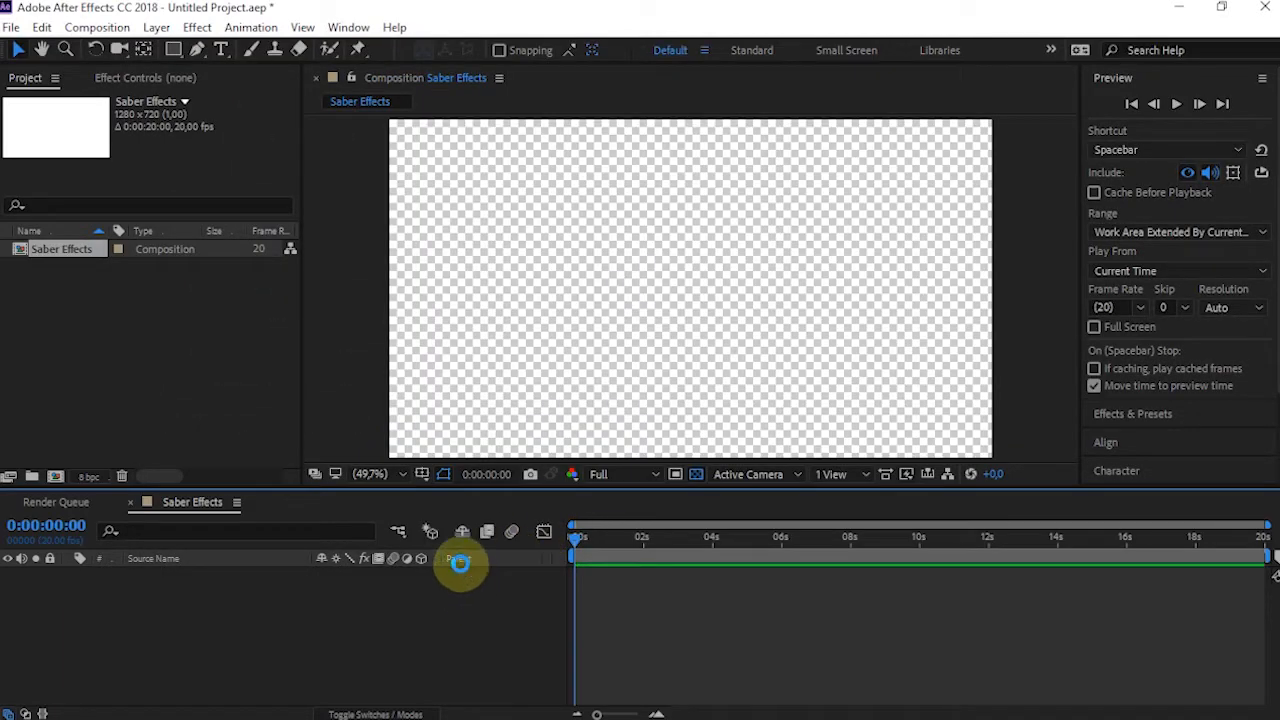
Save the project as Untitled Project.aep in the AE Projects folder on the desktop
key("ctrl+s")
scroll(100, 212, "up", 5)
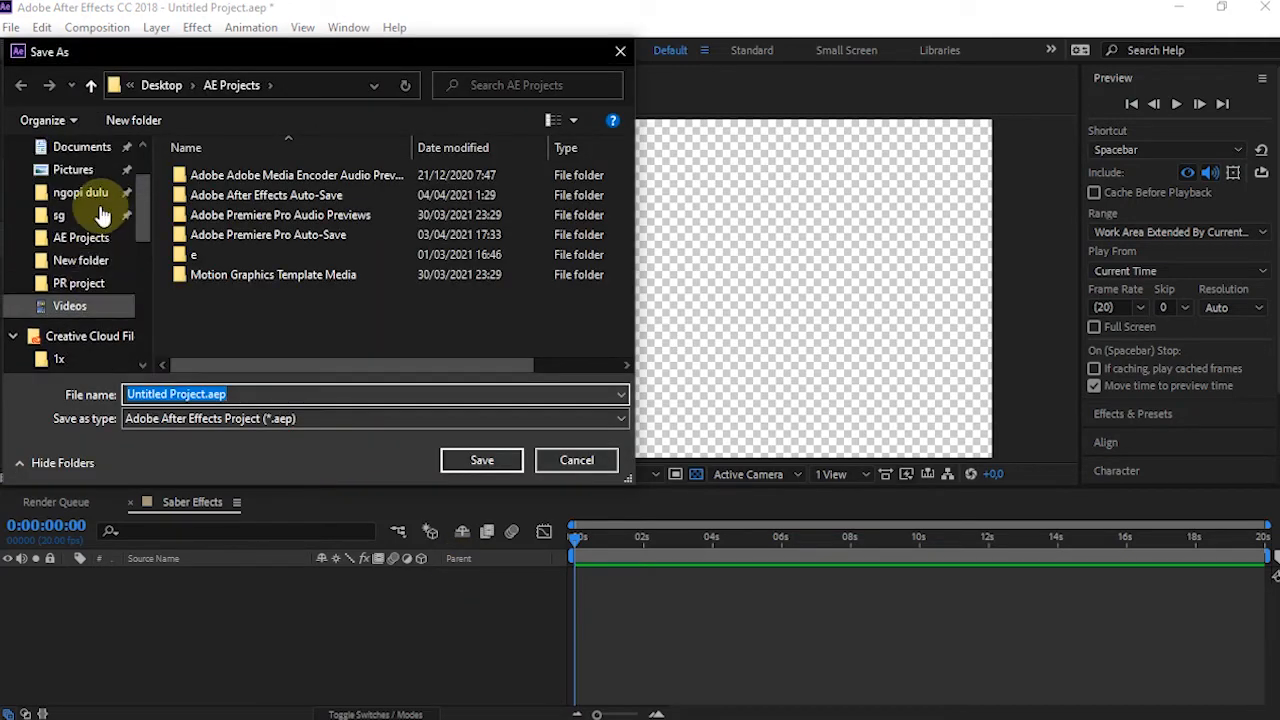
left_click(81, 283)
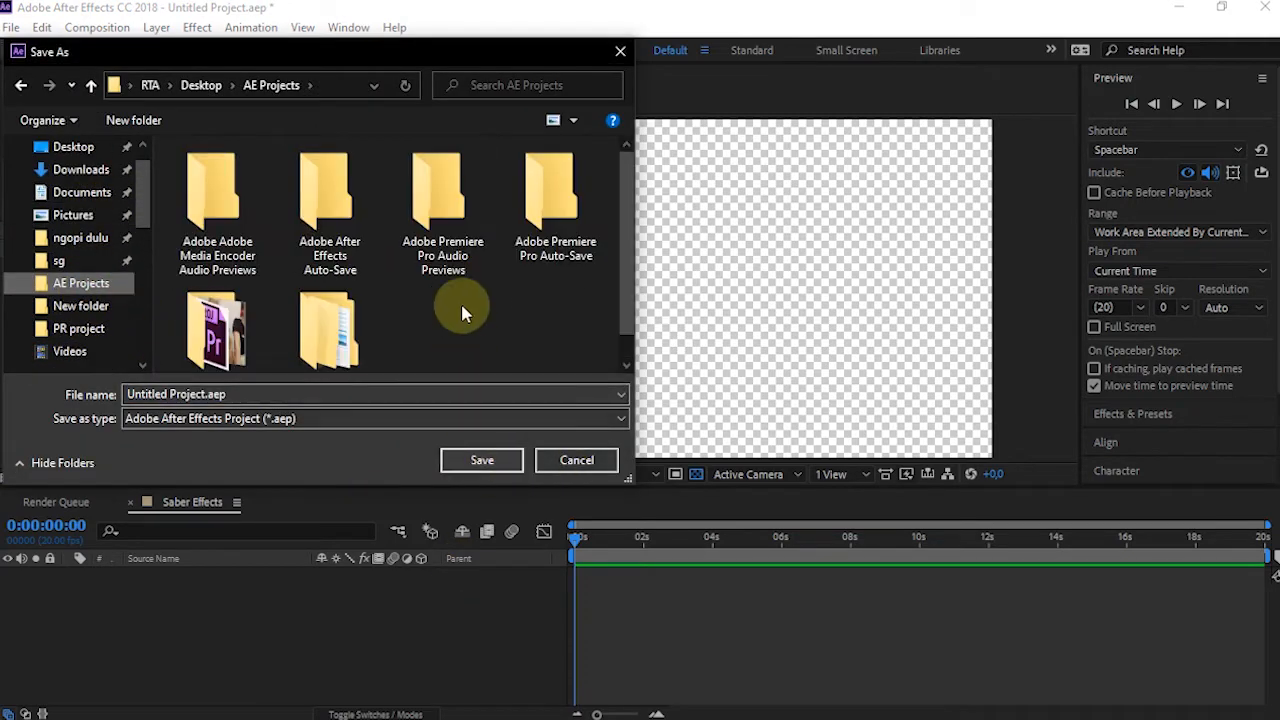
left_click(471, 462)
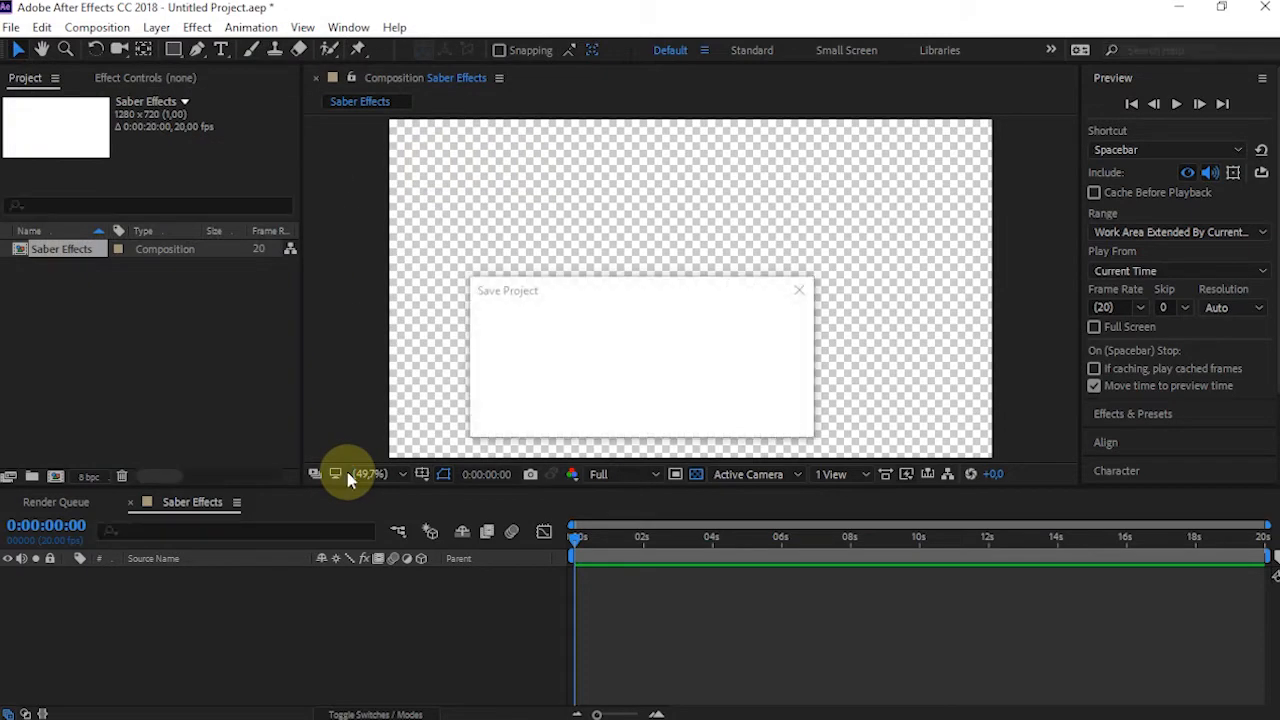
Import the pexels MP4 video clip from the AE Projects folder into the project
left_click(109, 698)
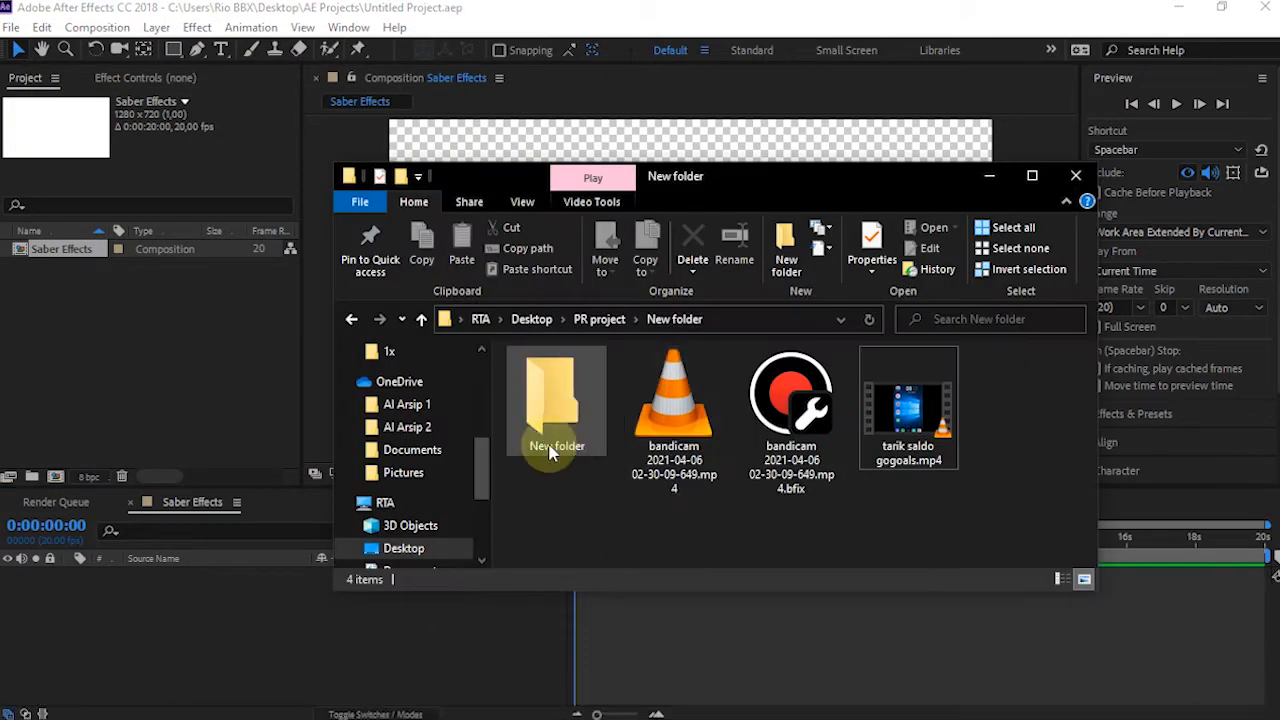
scroll(407, 398, "up", 3)
scroll(410, 380, "up", 2)
scroll(415, 420, "down", 1)
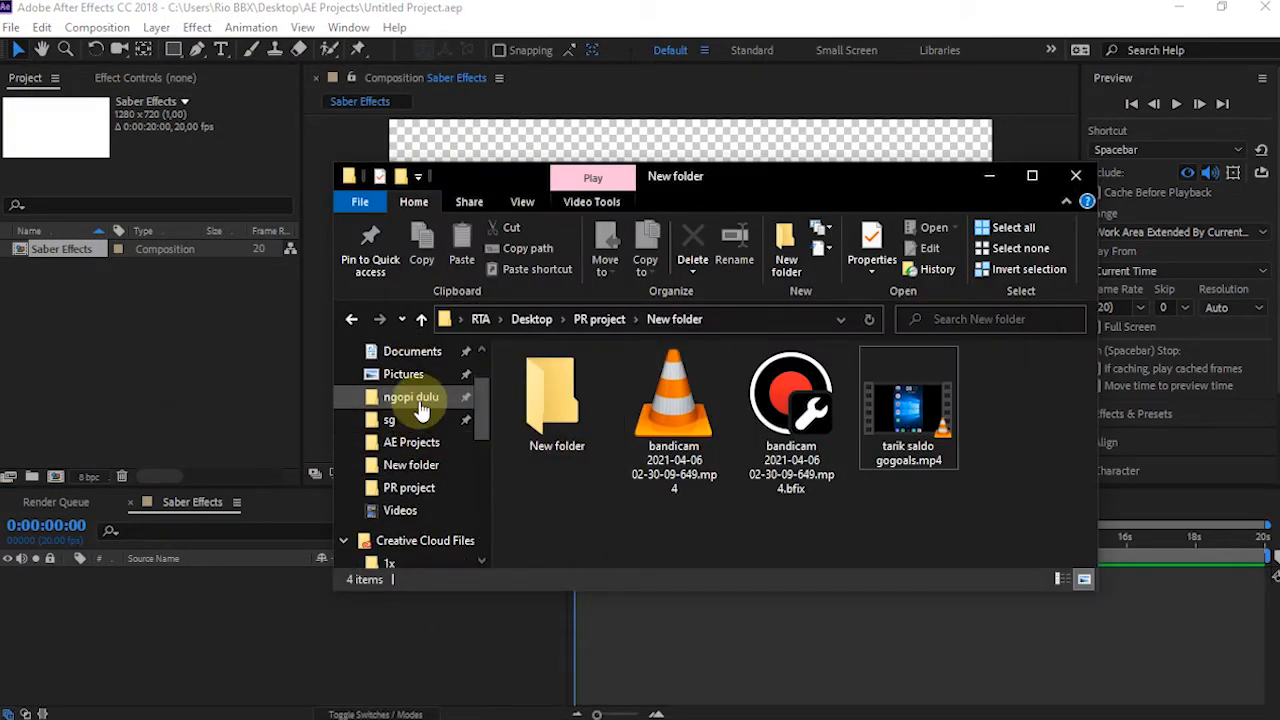
left_click(411, 443)
scroll(700, 460, "down", 1)
left_click_drag(670, 495, 100, 380)
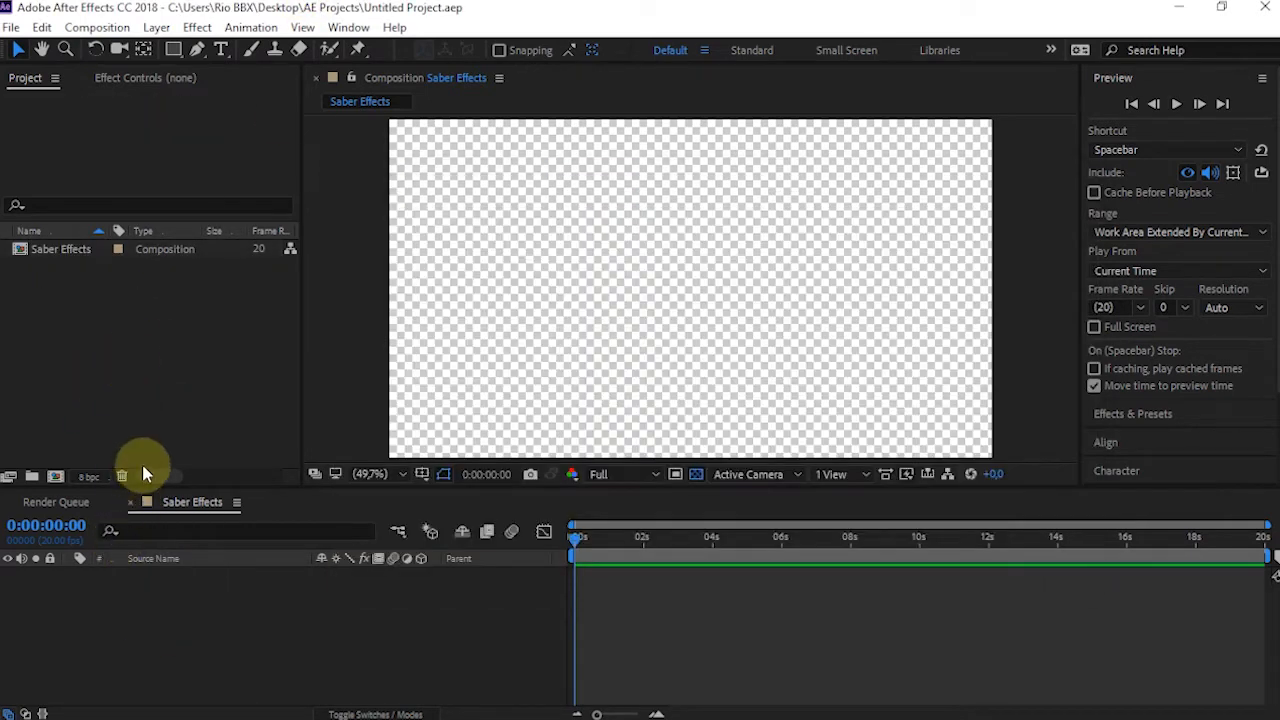
Add the imported clip to the Saber Effects composition and fit the composition preview to its viewer
left_click_drag(57, 249, 465, 387)
left_click(403, 475)
left_click(388, 133)
Trim the start of the video layer at 0:00:06:17 and shift the remaining section to the beginning of the timeline
left_click_drag(580, 537, 636, 537)
left_click_drag(756, 578, 819, 593)
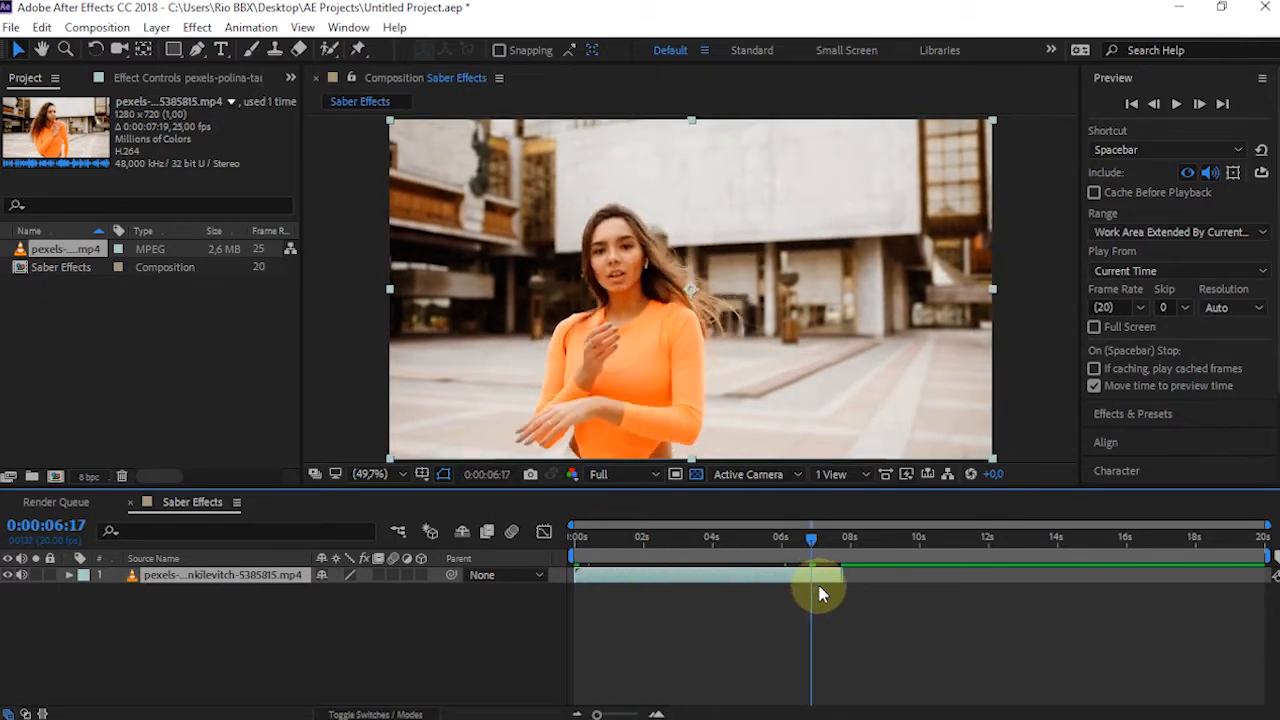
key("alt+[")
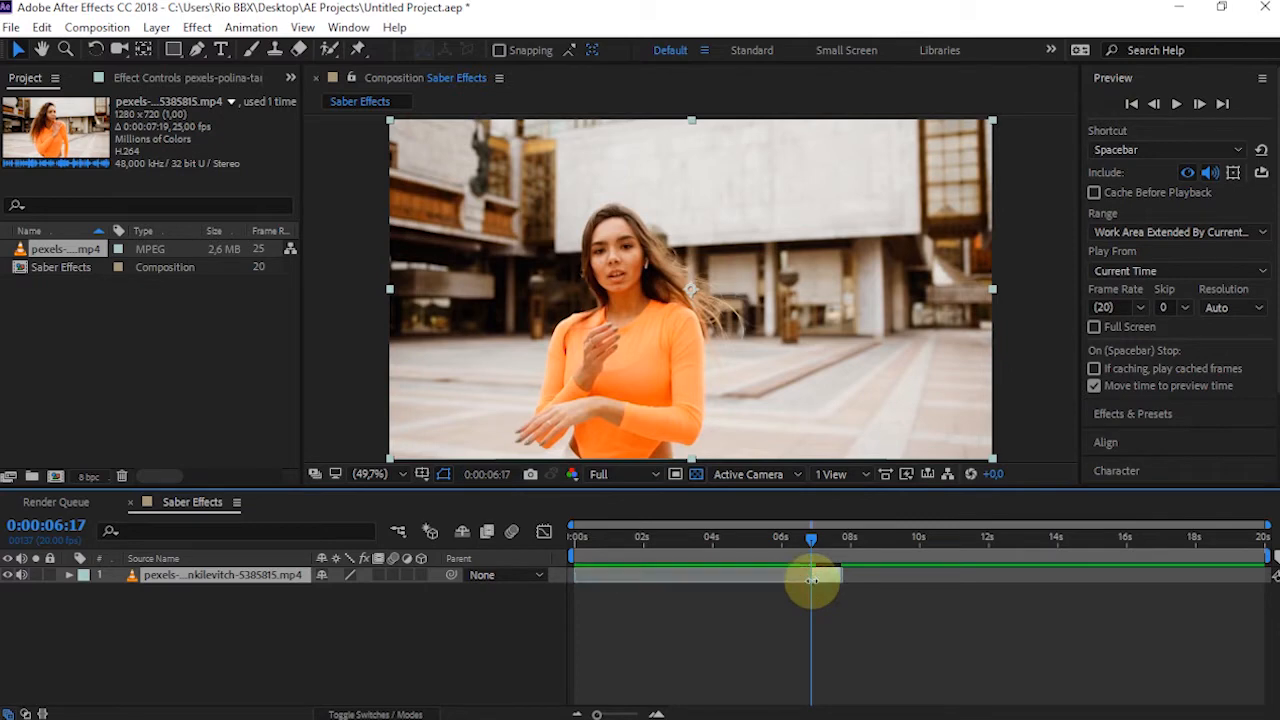
left_click_drag(763, 572, 594, 578)
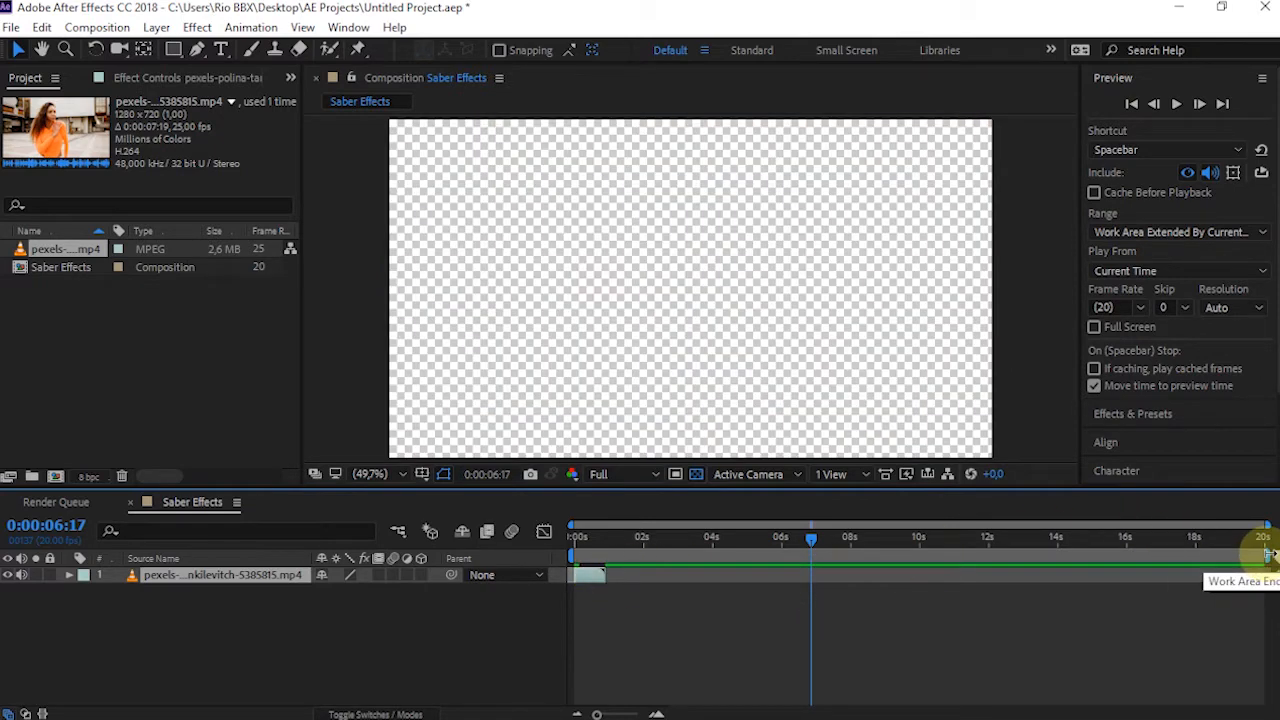
Shorten the work area to the end of the trimmed clip and trim the composition to it
left_click_drag(1268, 555, 606, 580)
left_click(580, 536)
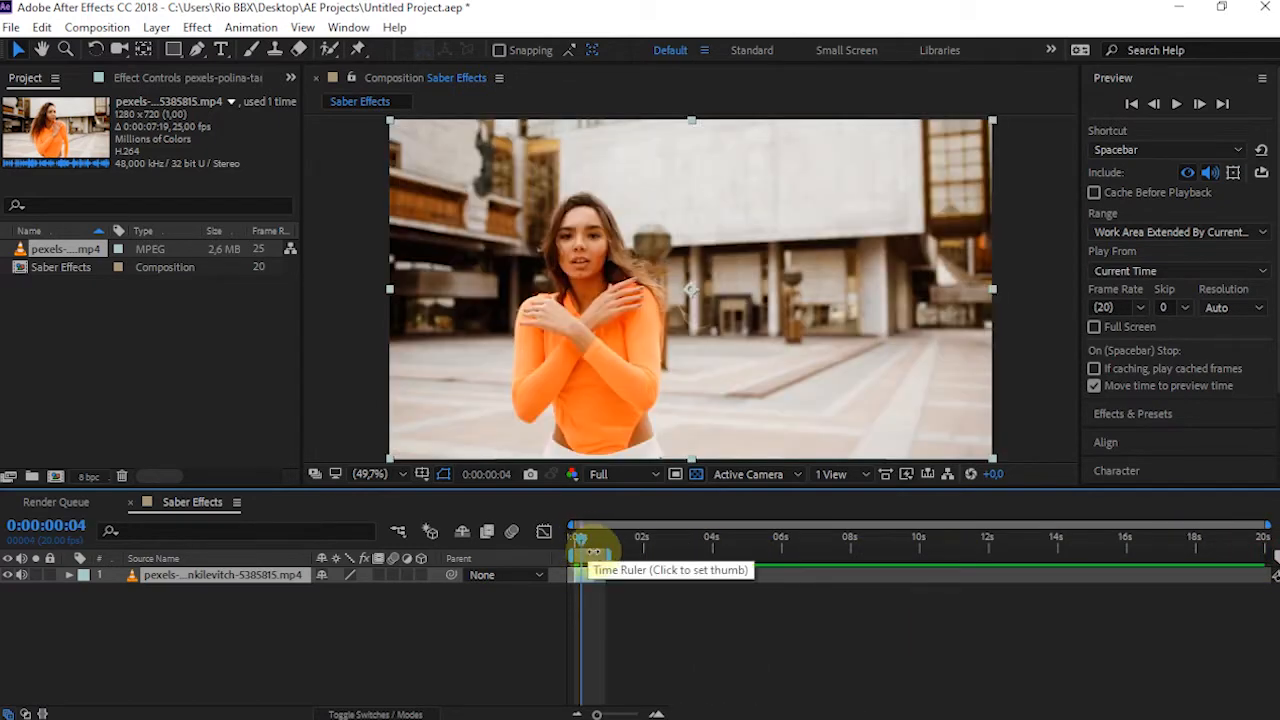
right_click(592, 558)
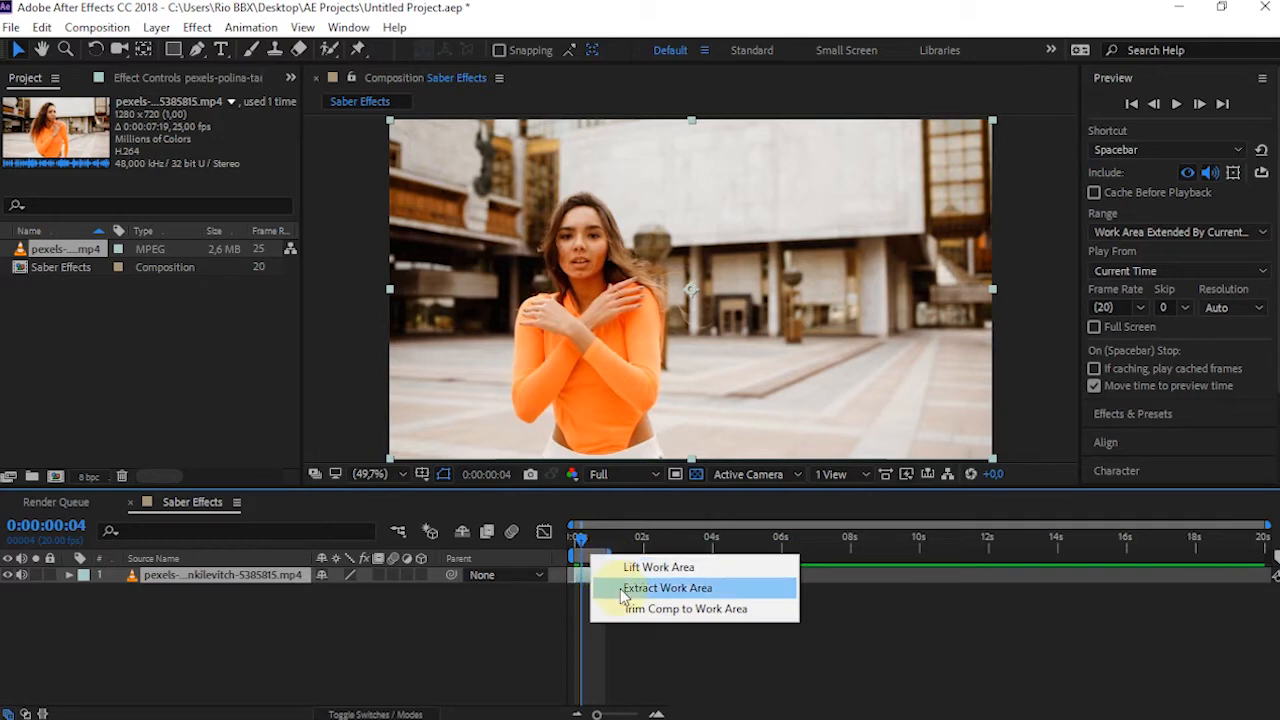
left_click(645, 622)
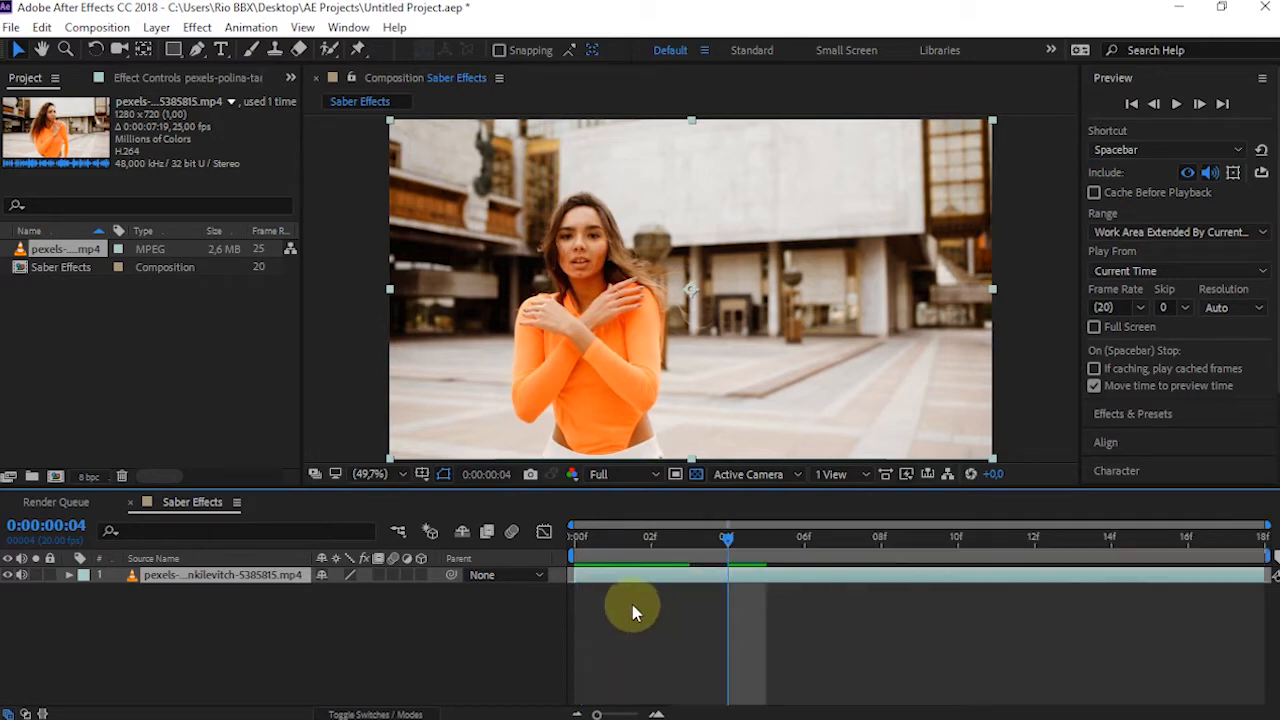
Scale the video layer up uniformly so the woman fills more of the frame
left_click(578, 540)
left_click(234, 574)
key("s")
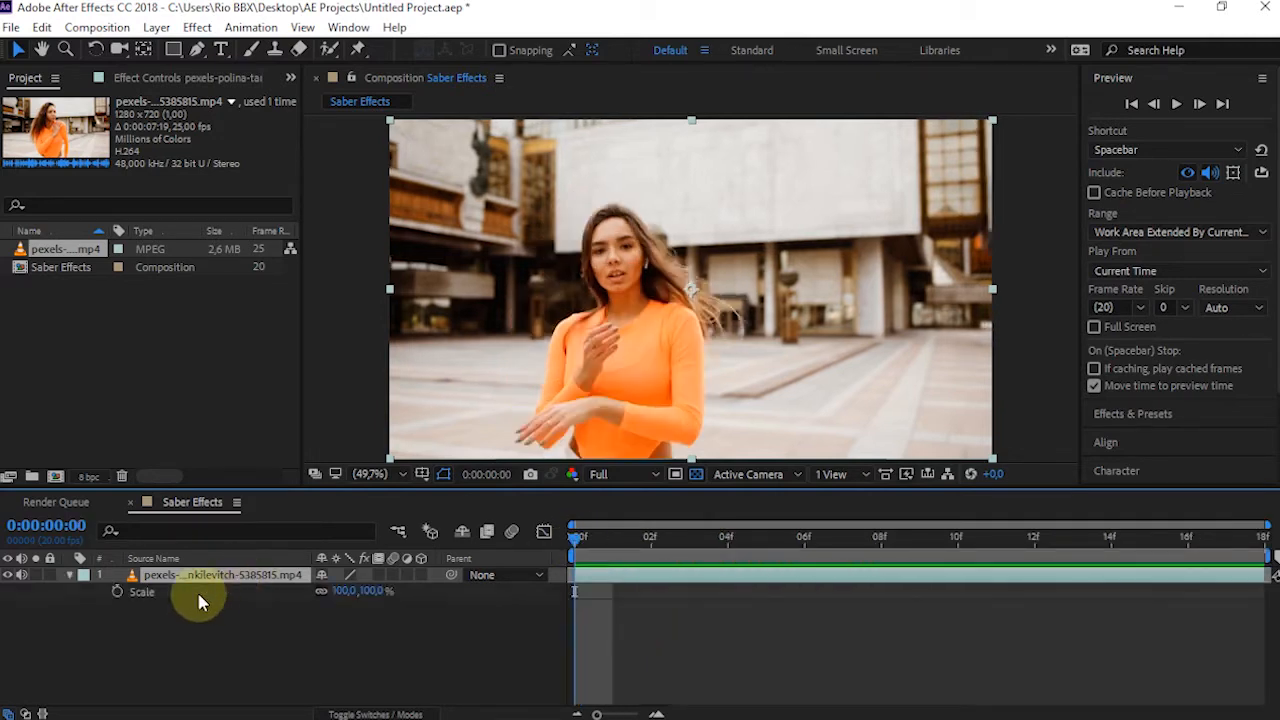
left_click_drag(343, 591, 436, 588)
Reposition the video layer to 1095, 410, checking the framing of the woman at several frames
key("p")
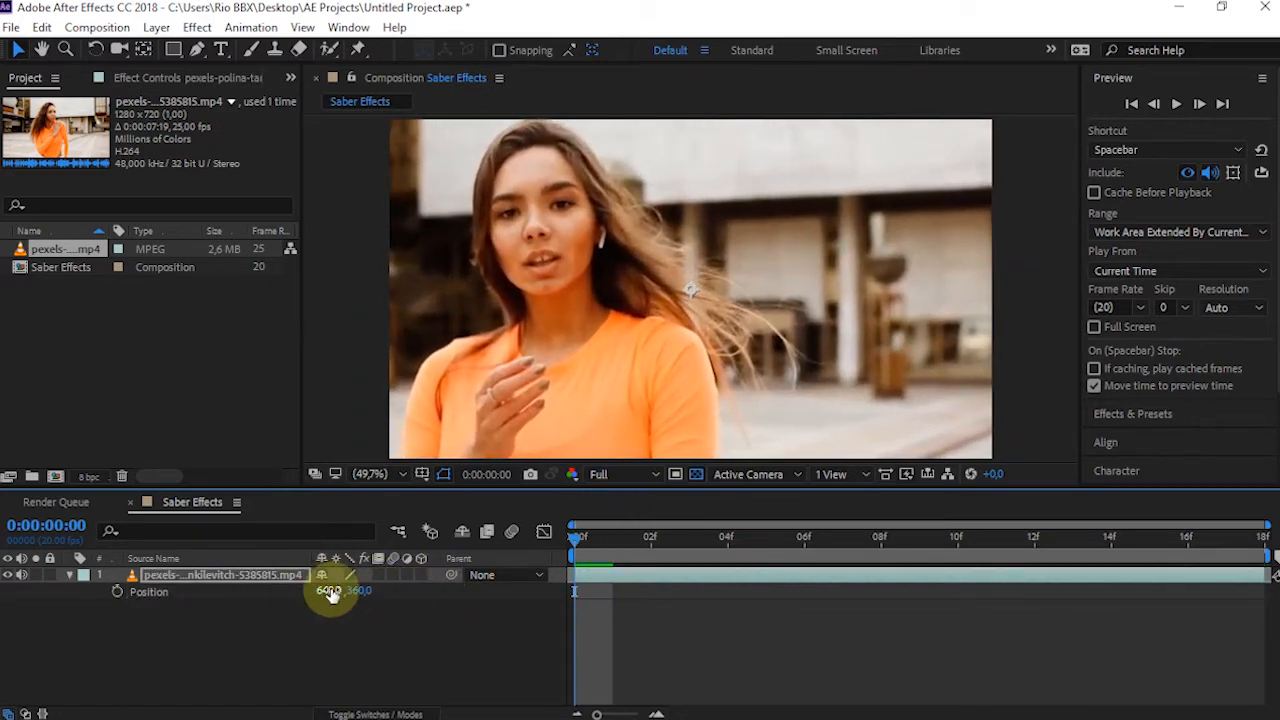
left_click_drag(329, 591, 591, 606)
left_click_drag(1262, 552, 1232, 541)
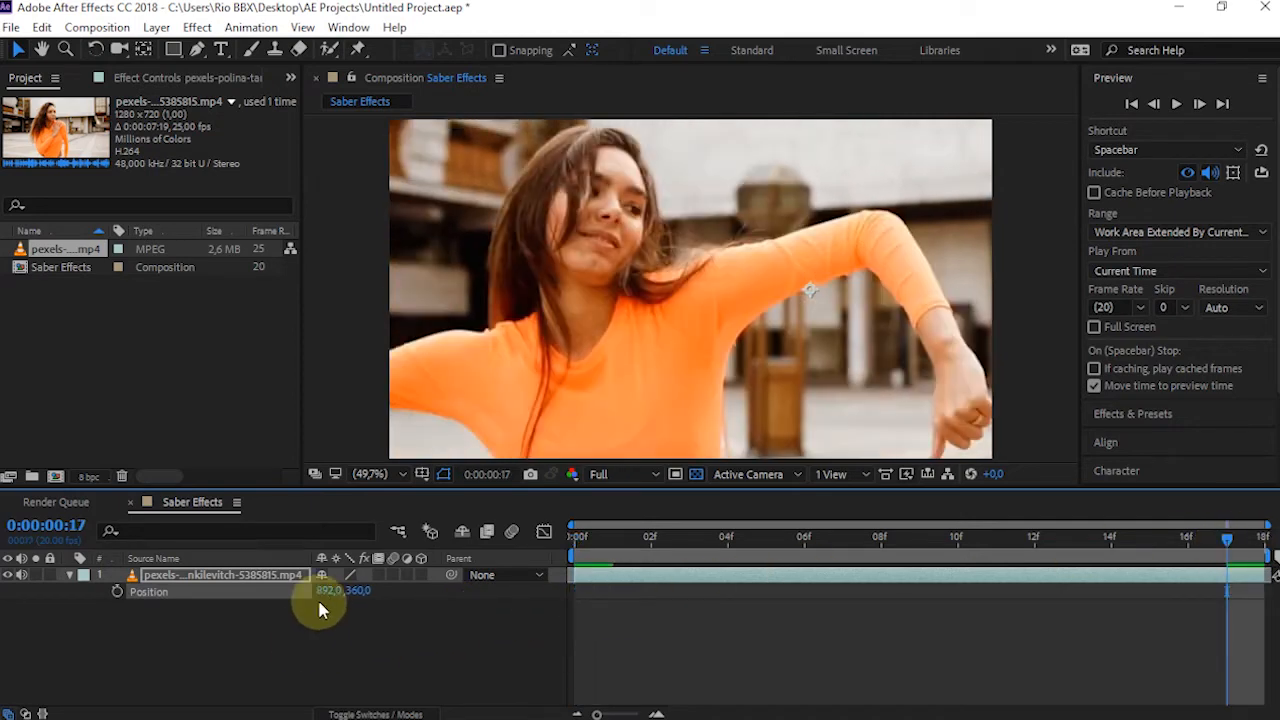
left_click_drag(318, 592, 512, 591)
left_click_drag(357, 591, 634, 571)
left_click(572, 545)
left_click_drag(572, 545, 1031, 570)
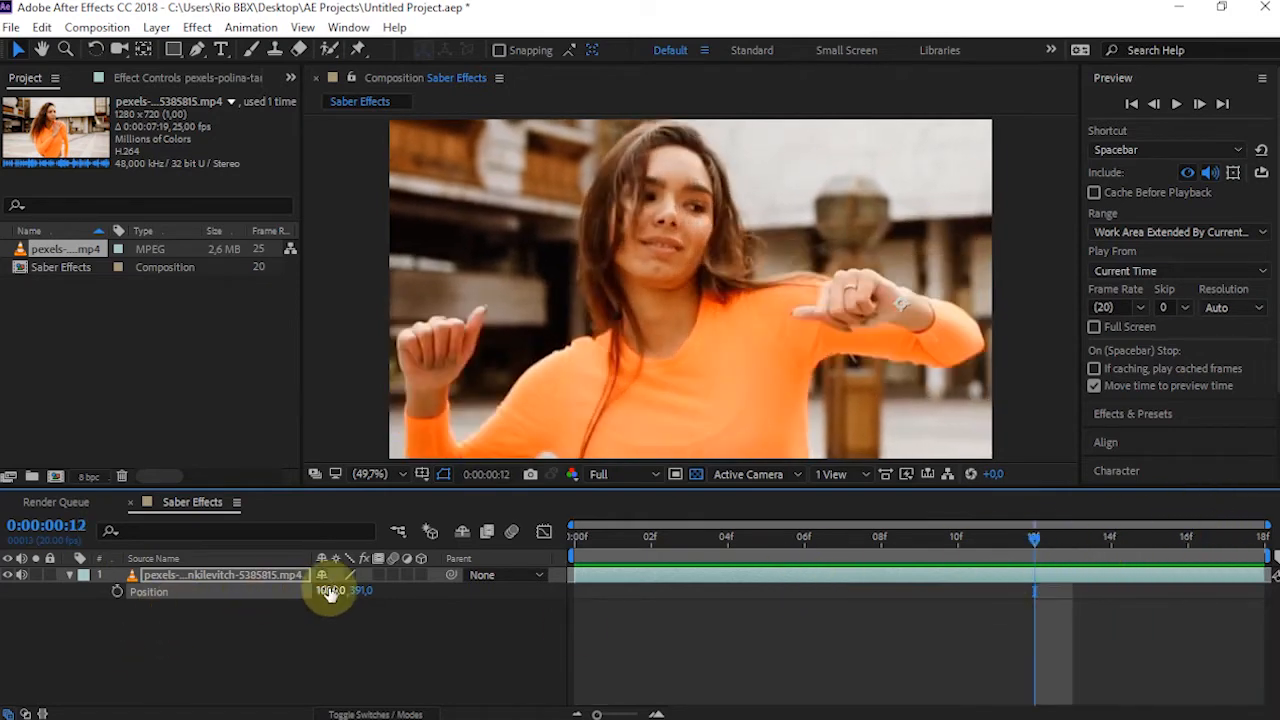
mouse_move(338, 590)
left_mouse_down()
mouse_move(391, 583)
mouse_move(361, 597)
left_mouse_up()
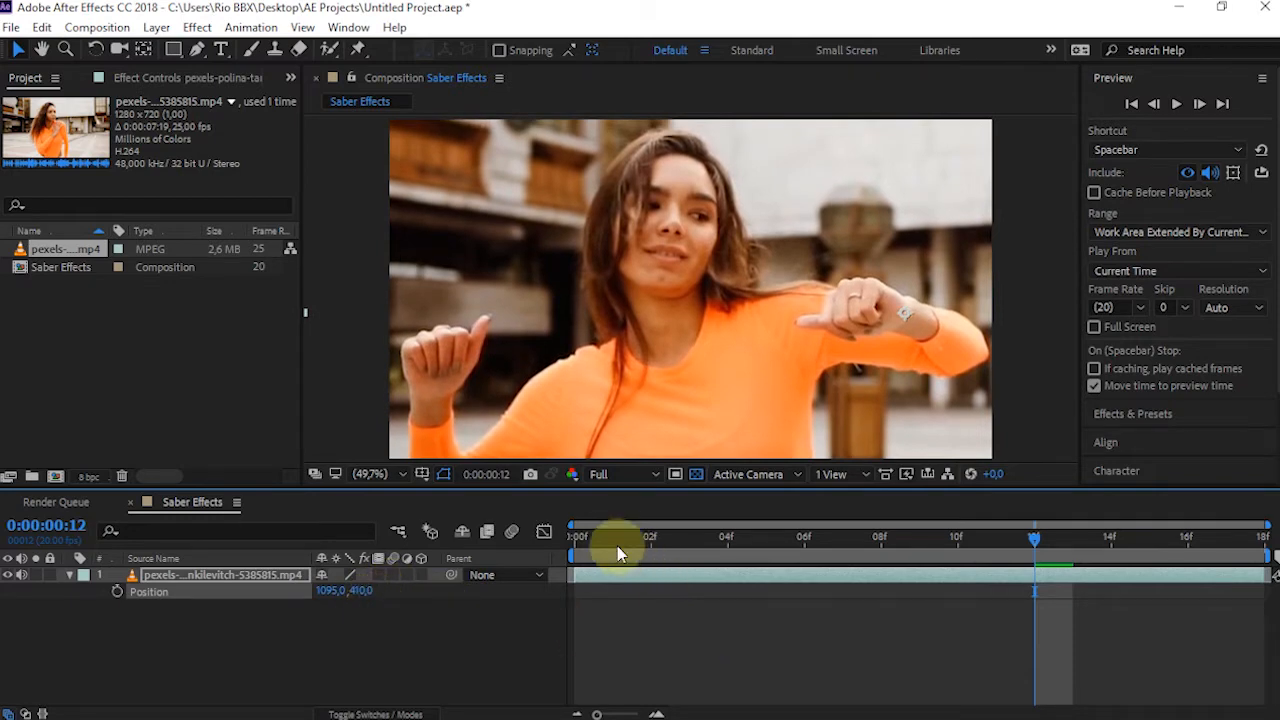
Preview the reframed clip from the first frame and save the project
left_click_drag(617, 547, 522, 572)
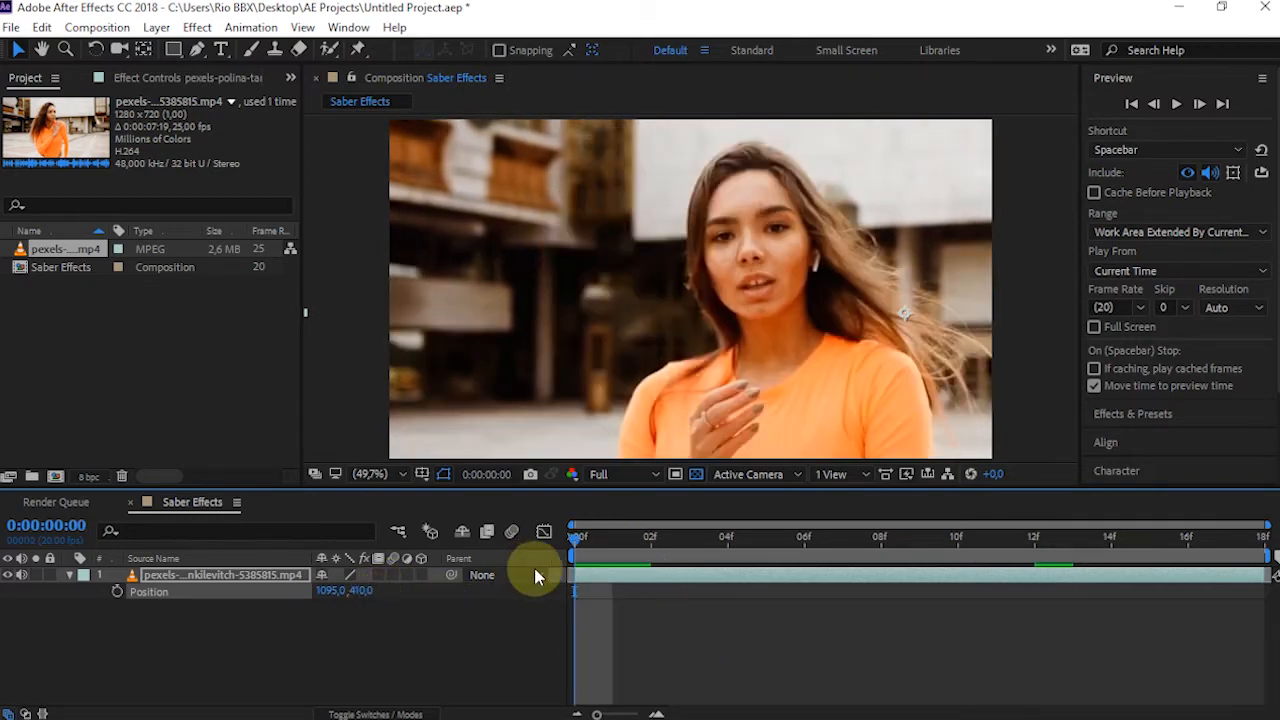
key("space")
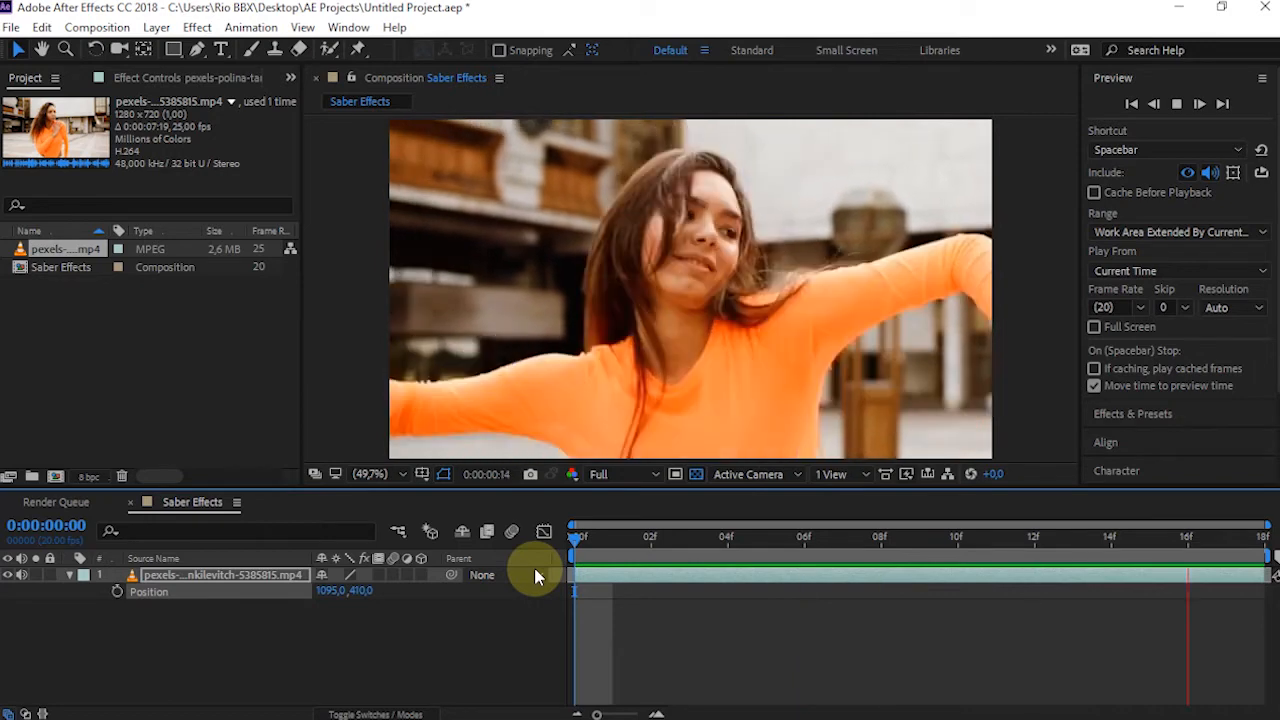
key("space")
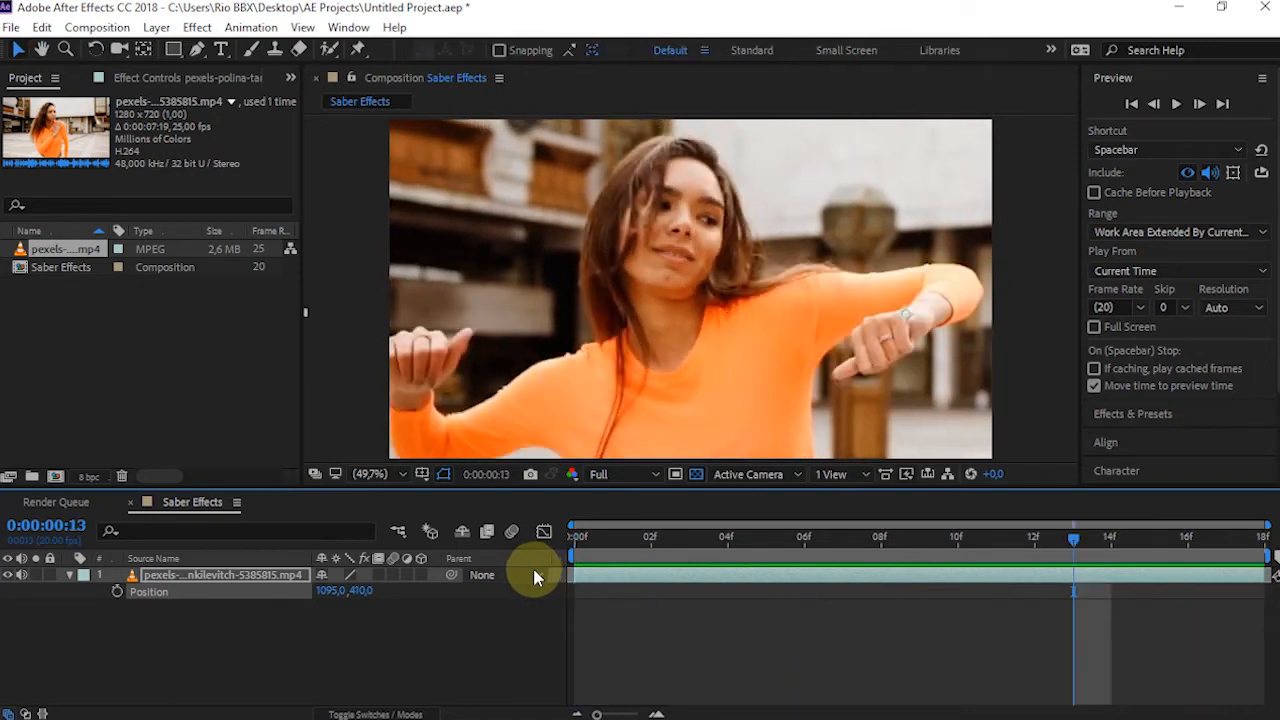
key("ctrl+s")
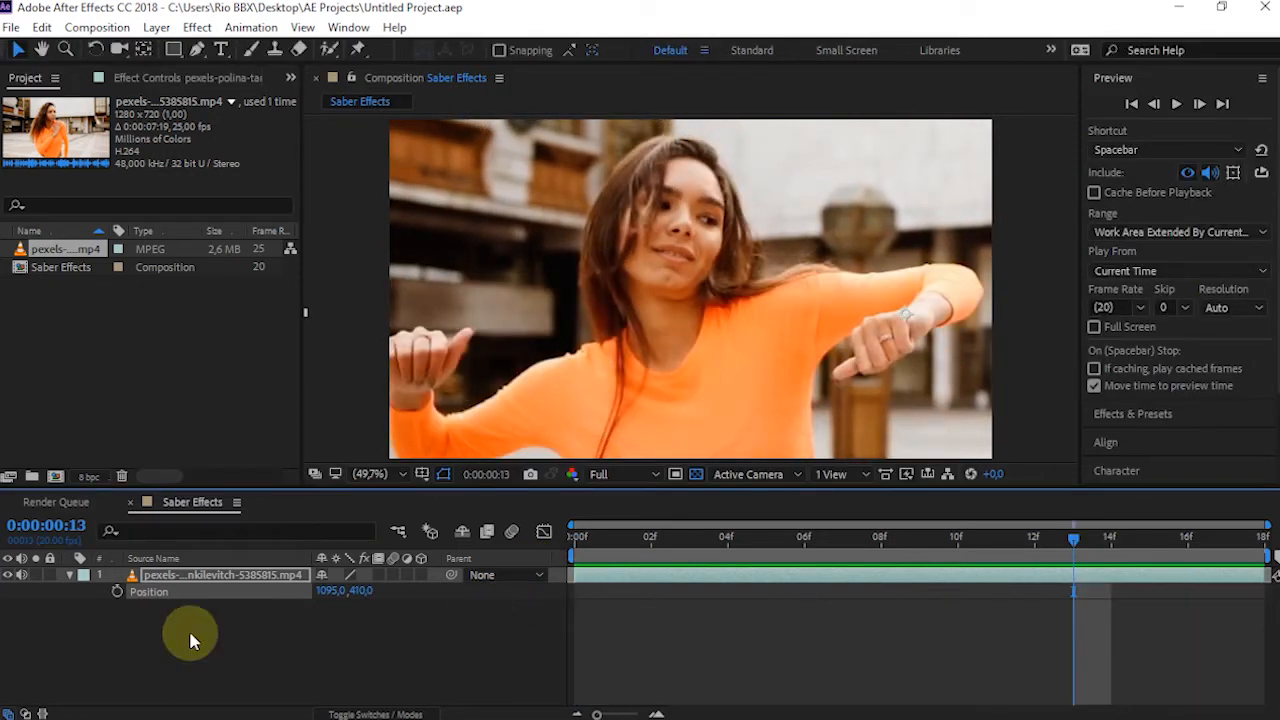
Collapse the video layer's properties and duplicate the layer
left_click(163, 632)
left_click(163, 578)
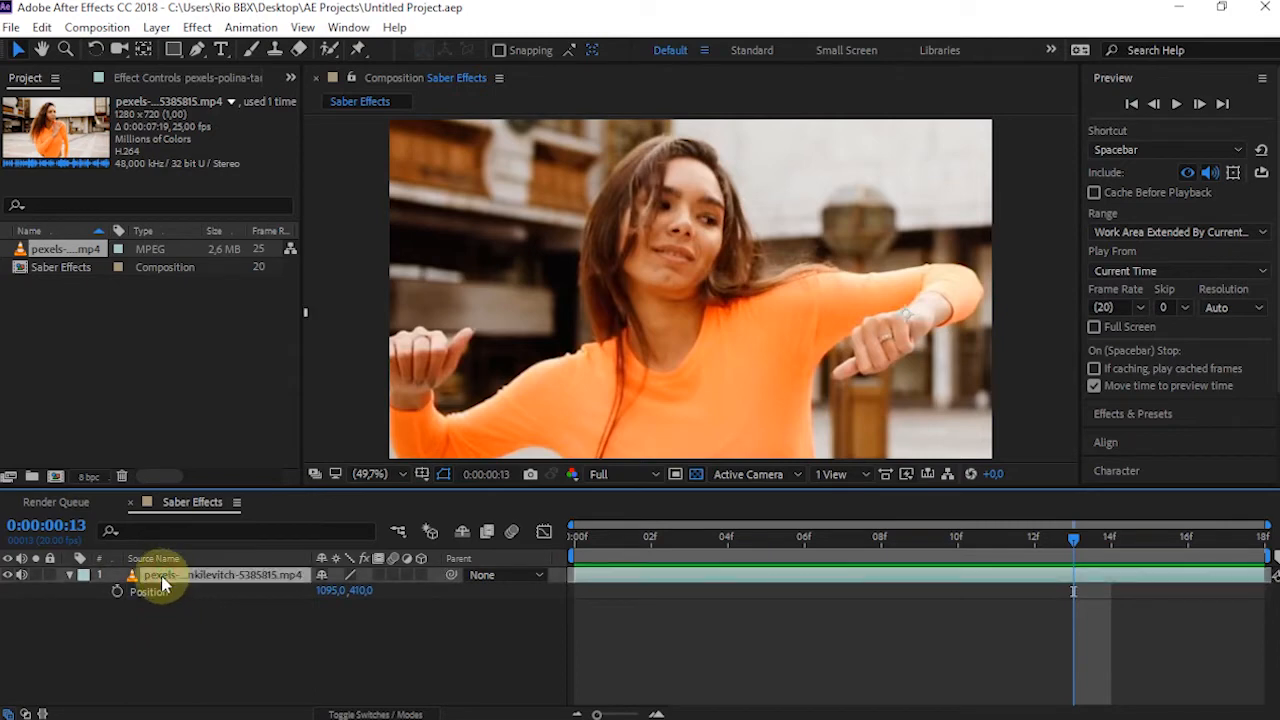
left_click(69, 575)
key("ctrl+d")
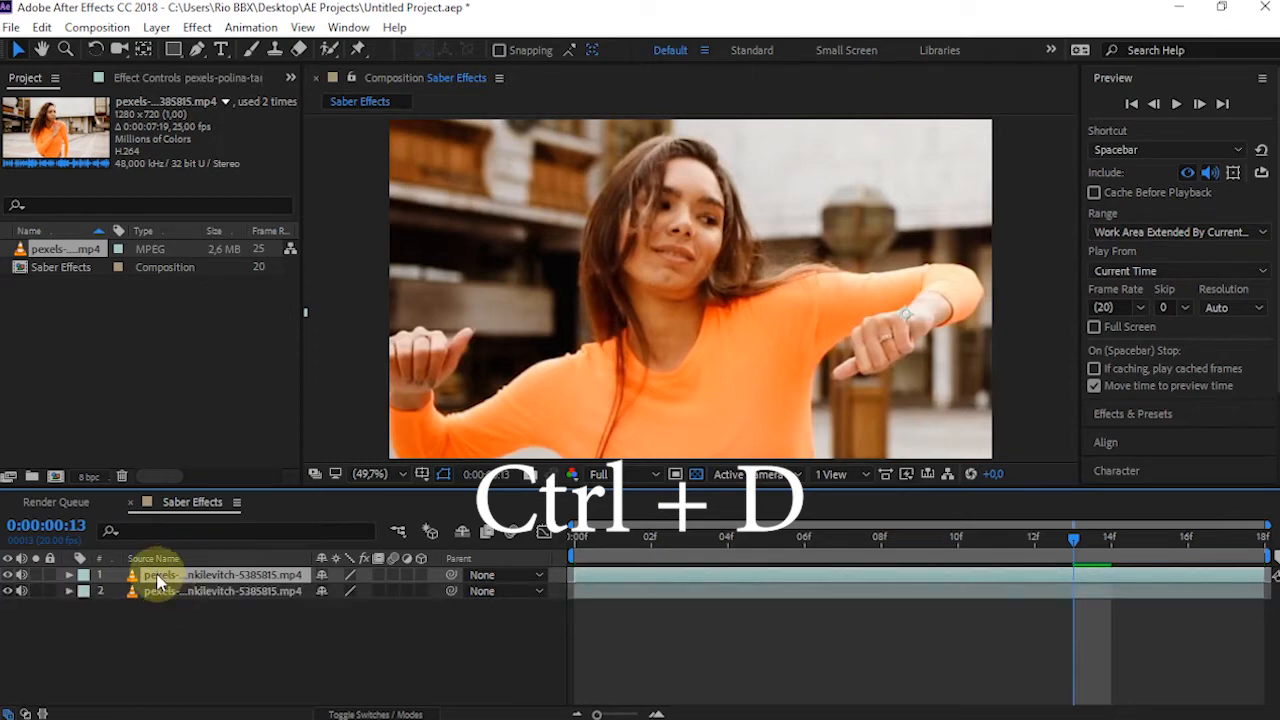
Rename the upper copy of the video layer as masking area and keep it selected
right_click(157, 578)
left_click(410, 180)
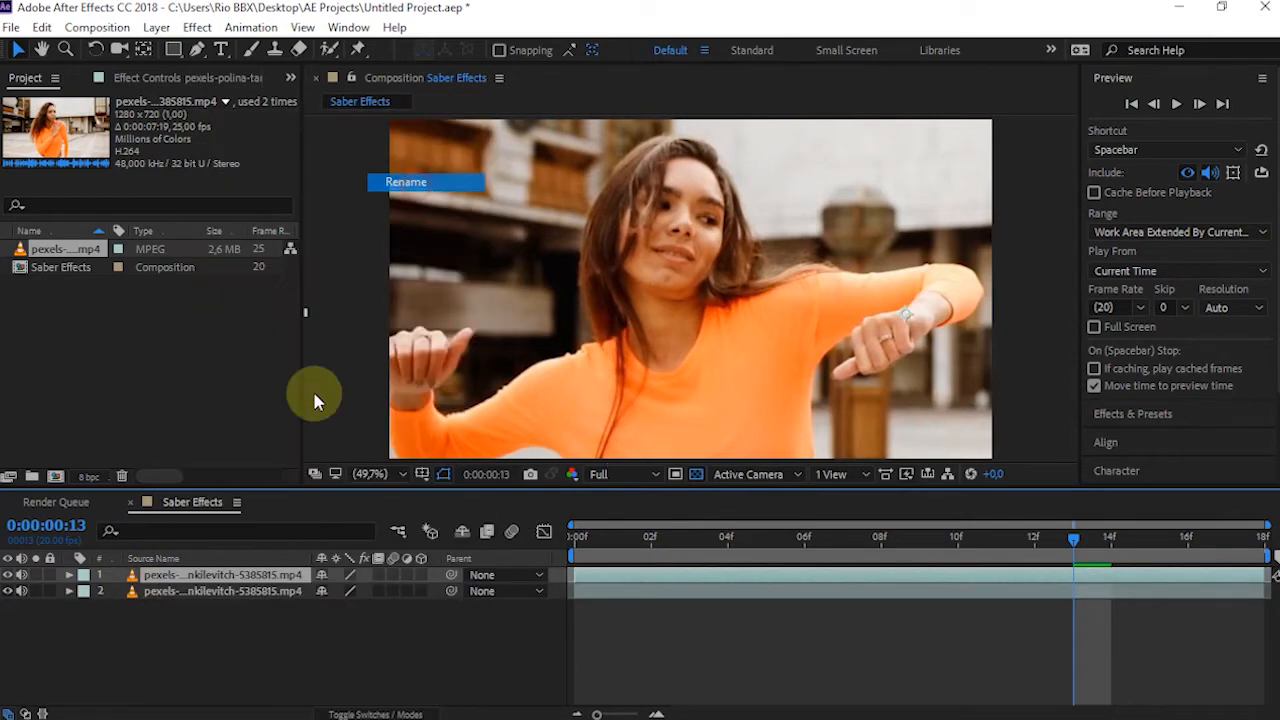
type("masking area")
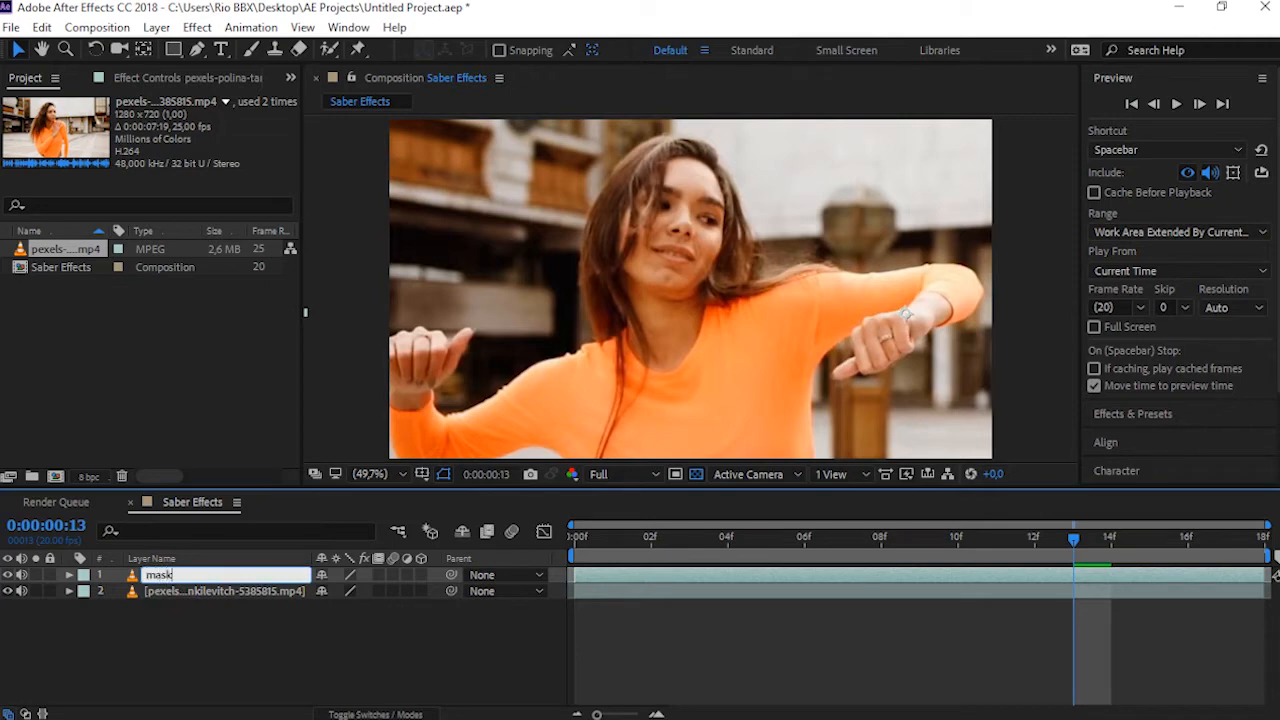
left_click(186, 650)
left_click(190, 576)
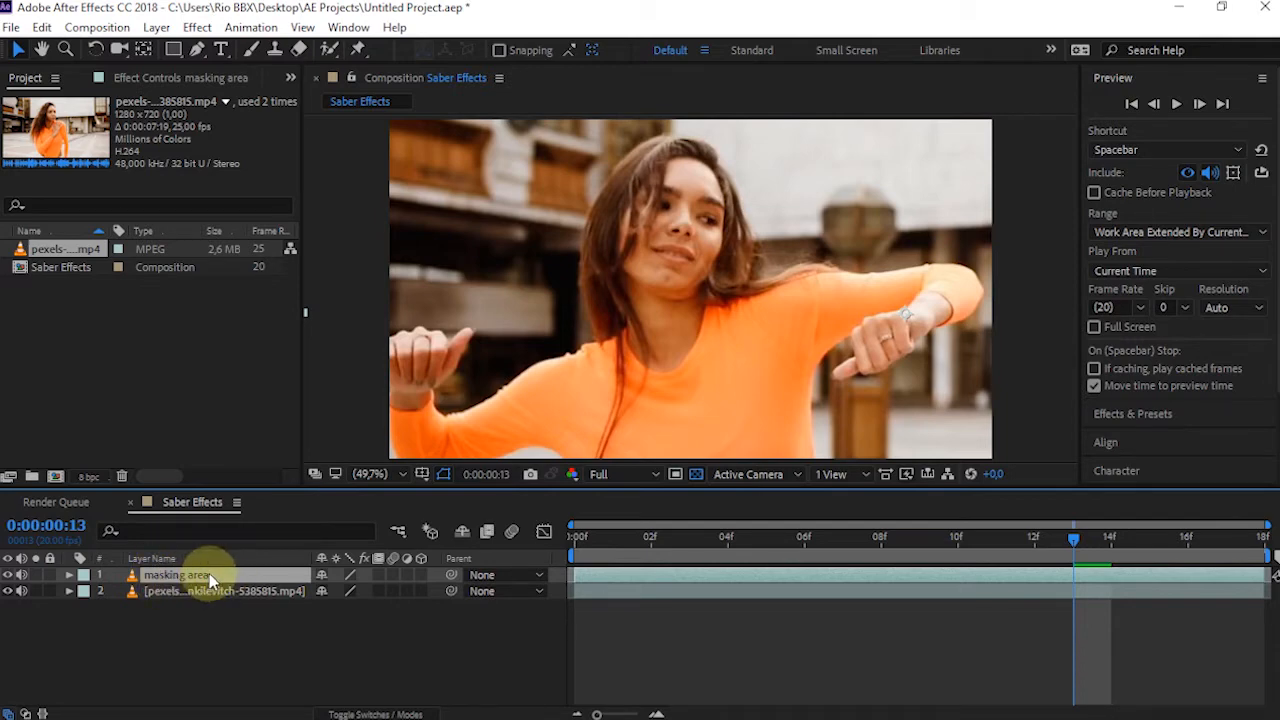
At the first frame, start a Pen tool mask on the masking area layer, tracing the image-left shoulder from the frame's bottom edge to the neck
left_click(578, 537)
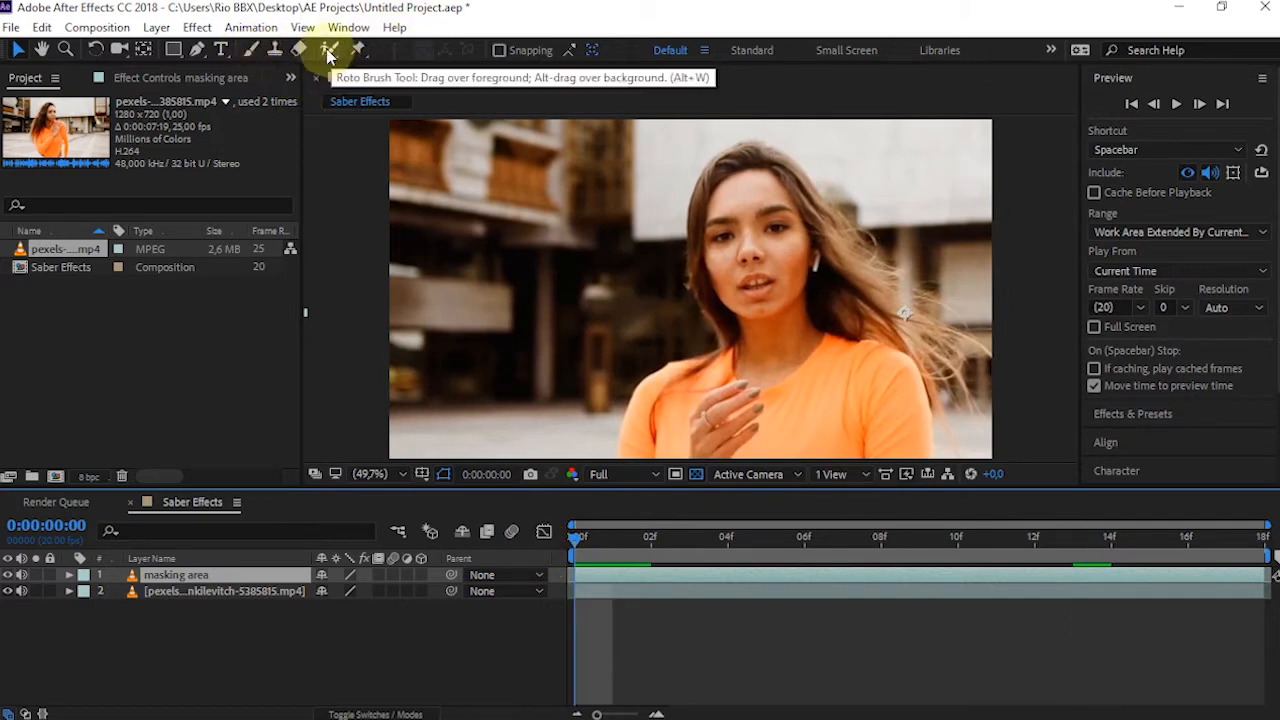
left_click(200, 56)
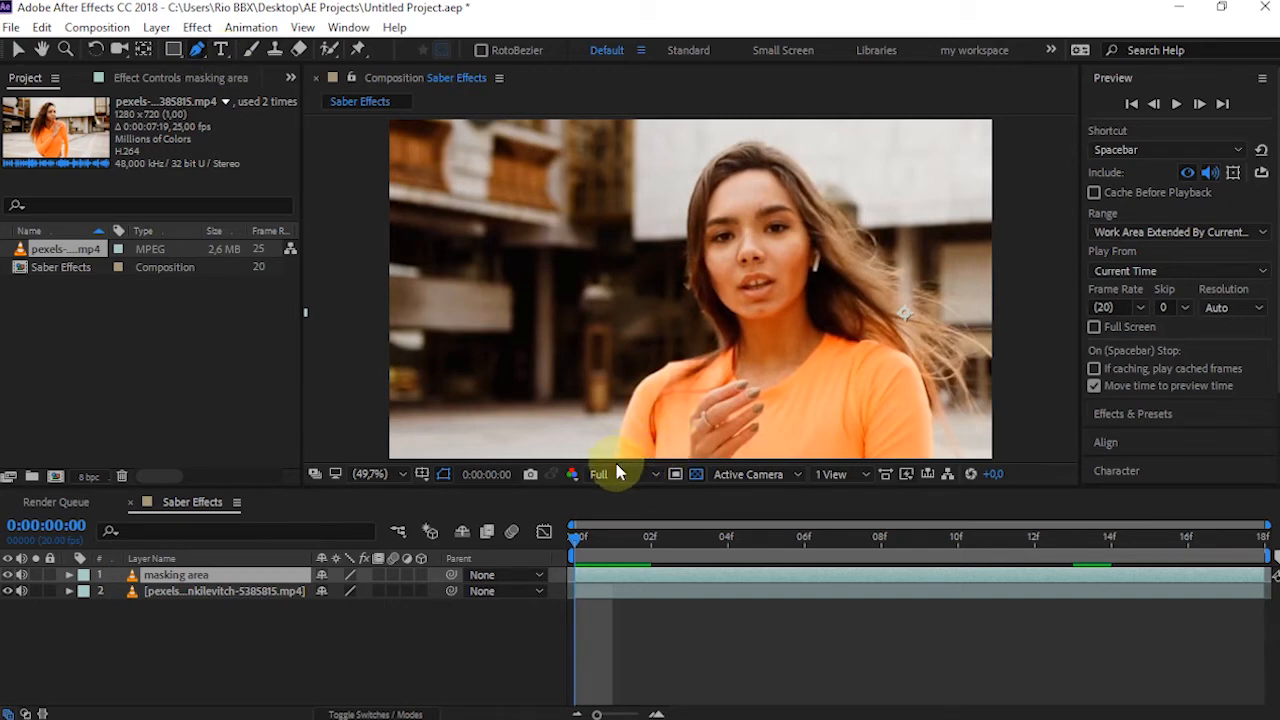
scroll(622, 463, "up", 1)
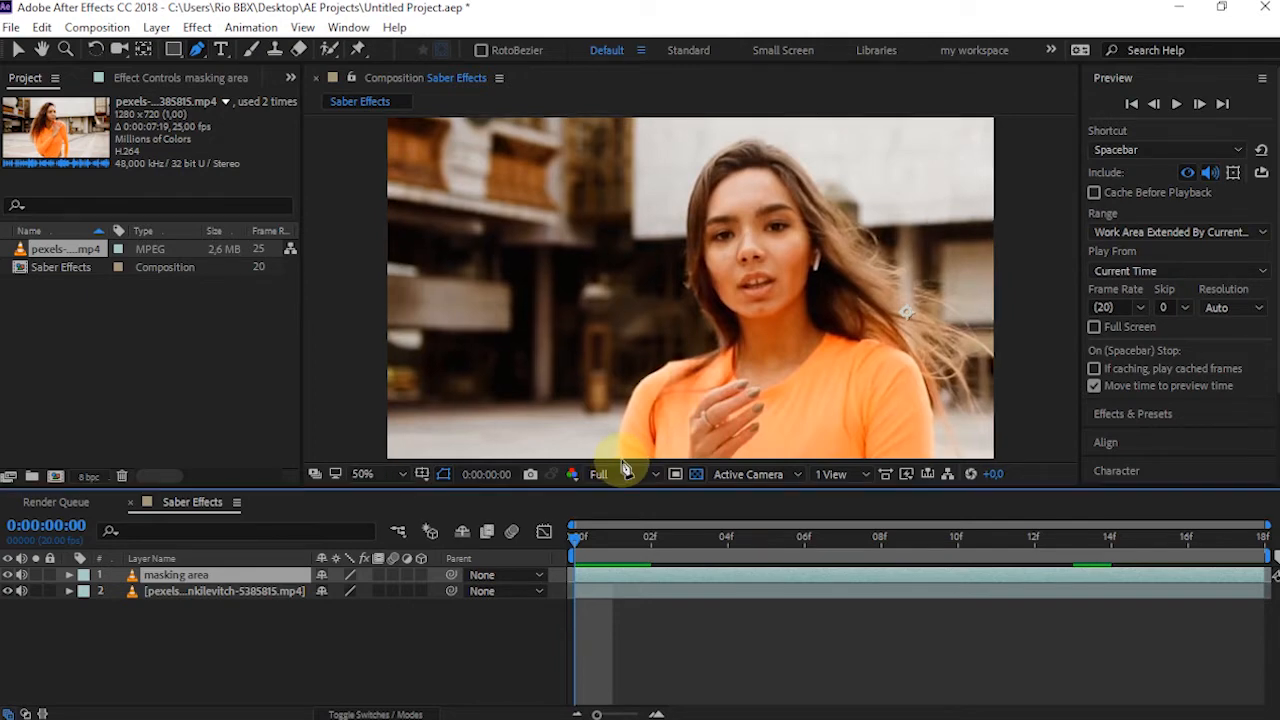
scroll(622, 462, "up", 2)
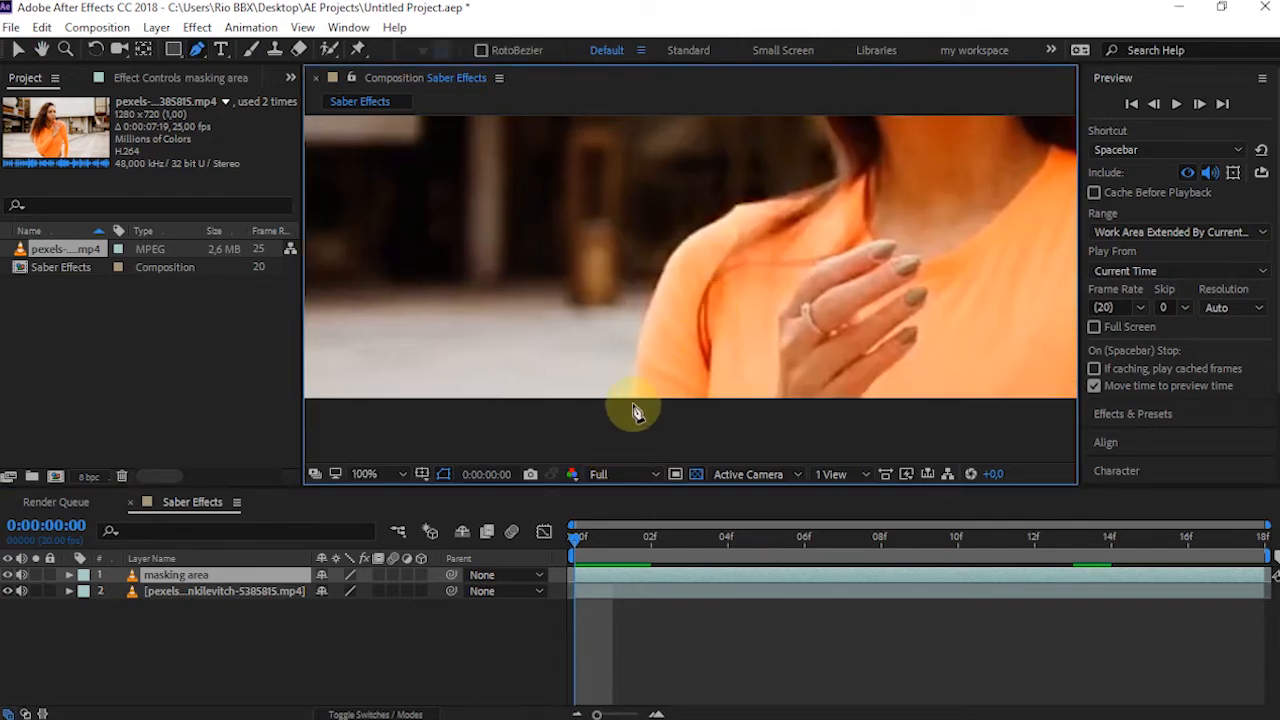
mouse_move(838, 181)
left_mouse_down()
mouse_move(1041, 185)
mouse_move(1060, 160)
mouse_move(843, 178)
left_mouse_up()
mouse_move(612, 182)
left_mouse_down()
mouse_move(583, 211)
mouse_move(635, 206)
mouse_move(626, 197)
left_mouse_up()
left_click_drag(843, 177, 885, 179)
scroll(808, 366, "up", 5)
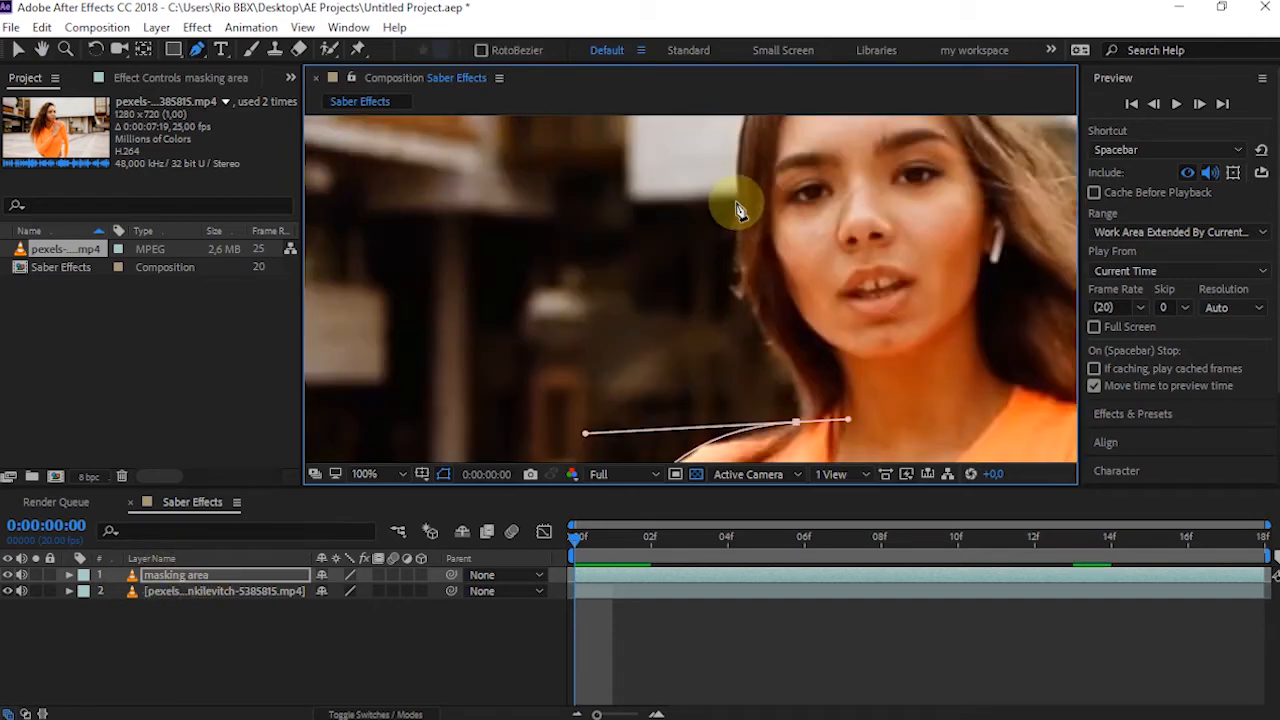
Continue the mask path from the neck up along the image-left side of the hair to the crown of the head
left_click_drag(738, 257, 729, 237)
left_click_drag(848, 421, 806, 422)
left_click_drag(804, 422, 595, 348)
scroll(620, 330, "down", 2)
scroll(651, 300, "up", 6)
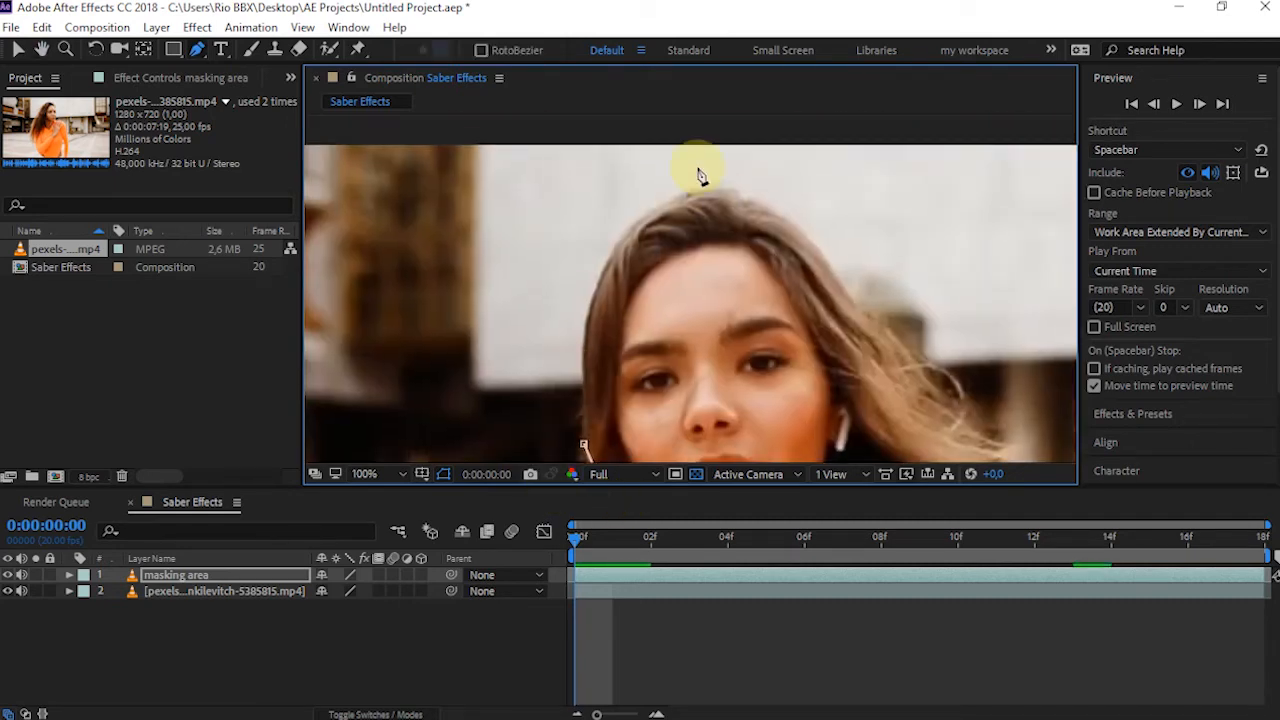
left_click_drag(697, 194, 800, 180)
left_click_drag(657, 204, 458, 118)
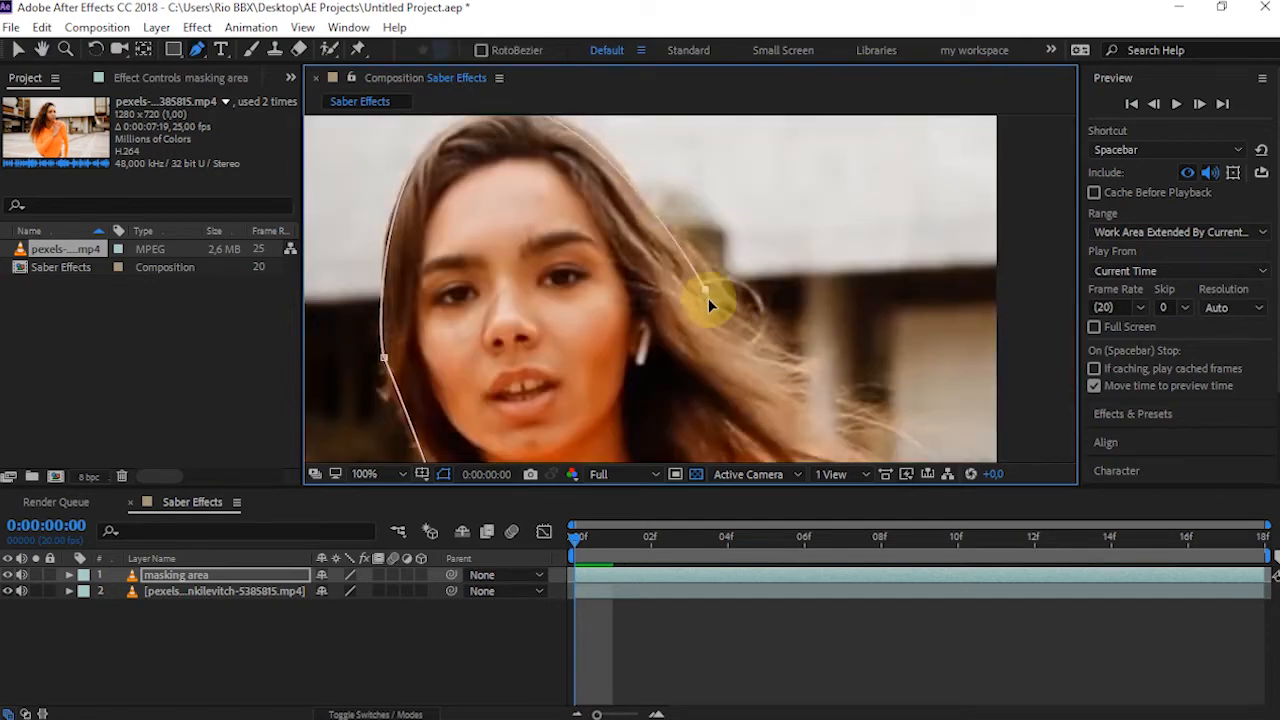
Trace the image-right side of the hair down to the shoulder, adjusting the curve points to follow the hair
left_click_drag(718, 327, 722, 328)
left_click_drag(778, 379, 686, 269)
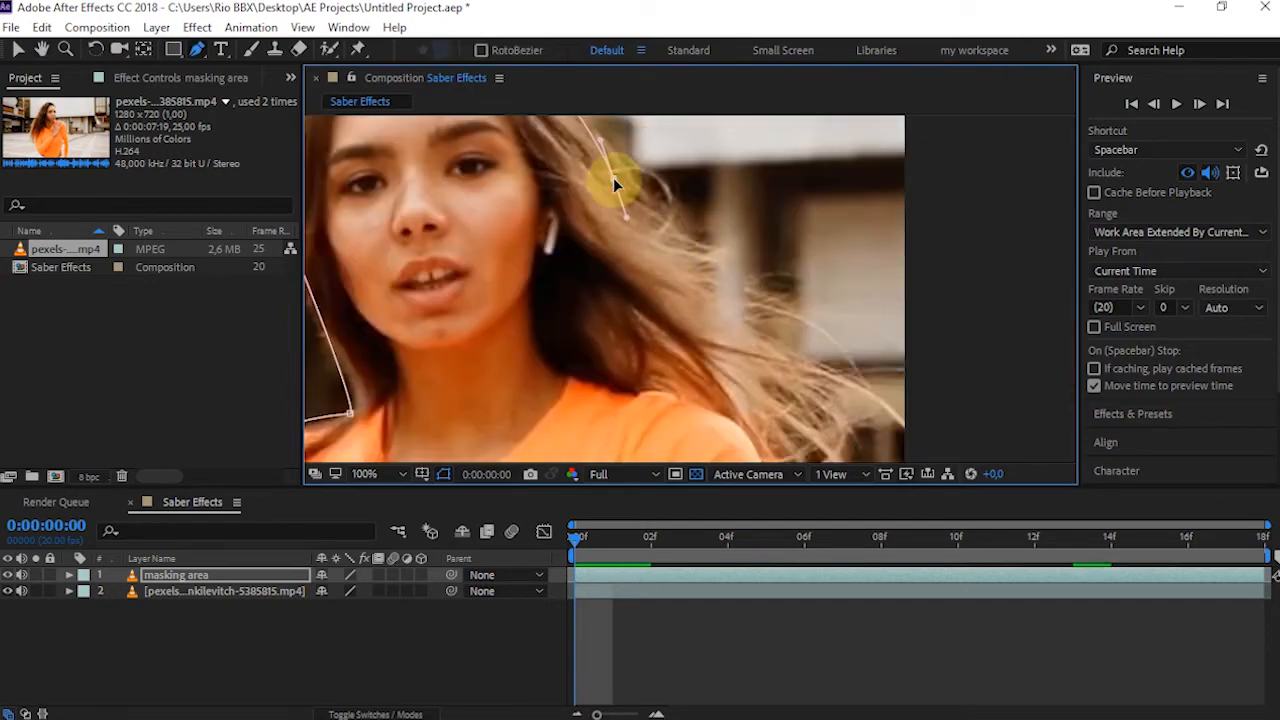
left_click(684, 319)
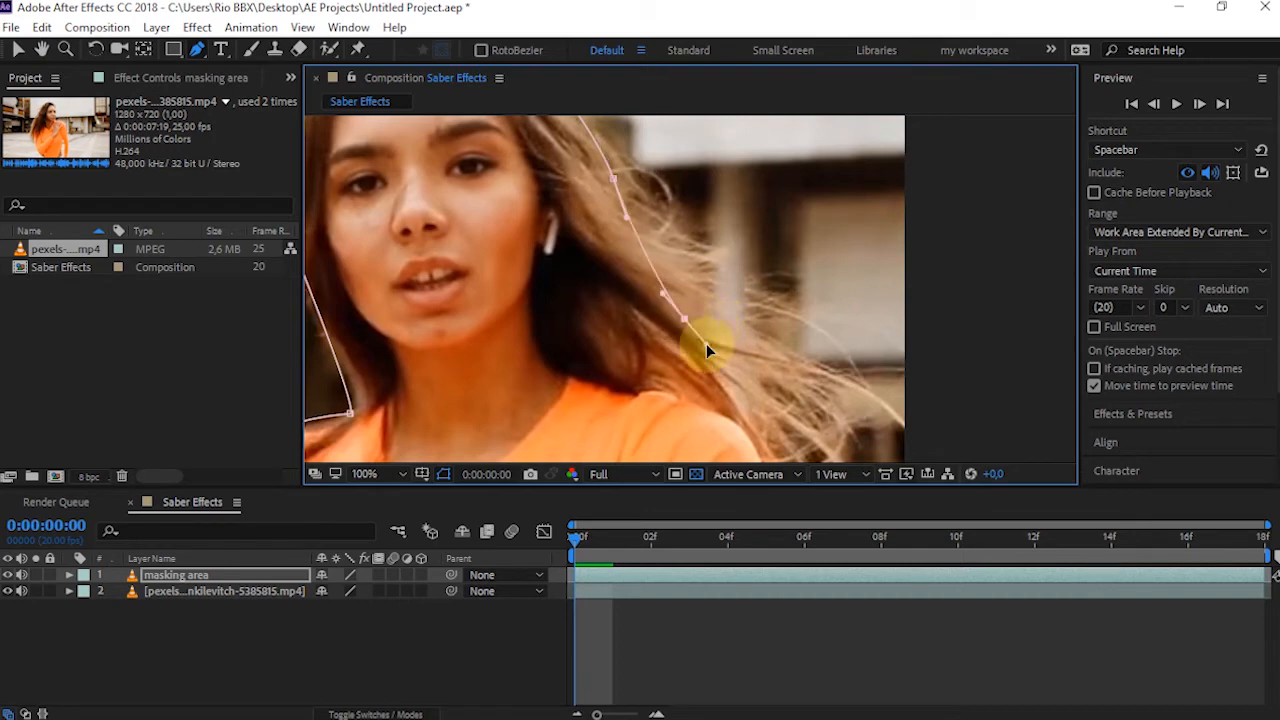
left_click_drag(684, 319, 663, 272)
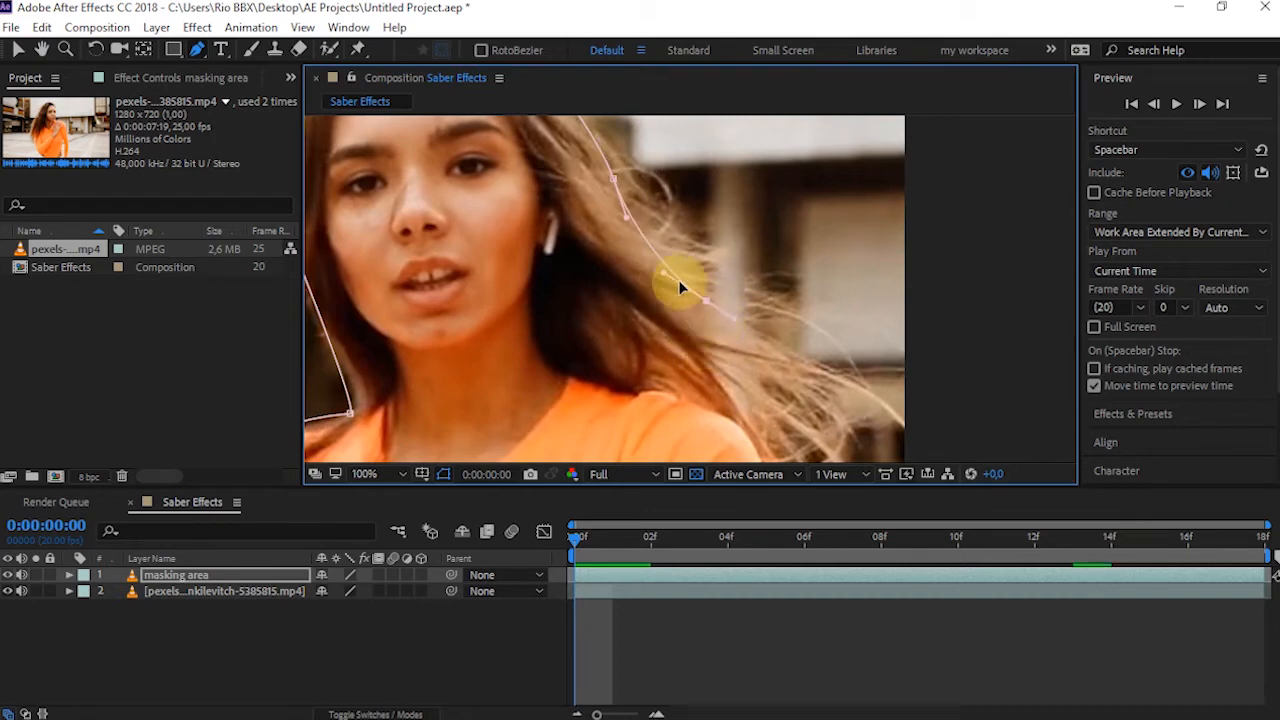
left_click_drag(761, 408, 740, 267)
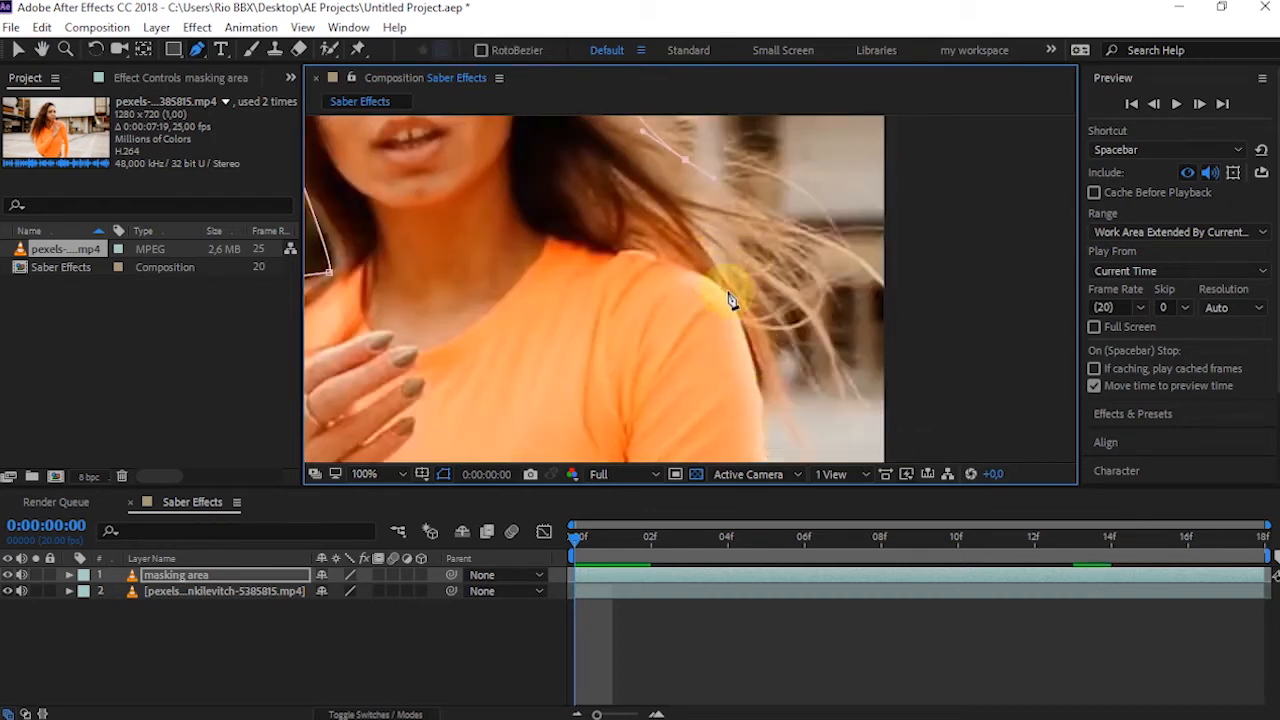
left_click(723, 291)
left_click_drag(767, 252, 906, 339)
left_click_drag(822, 246, 793, 255)
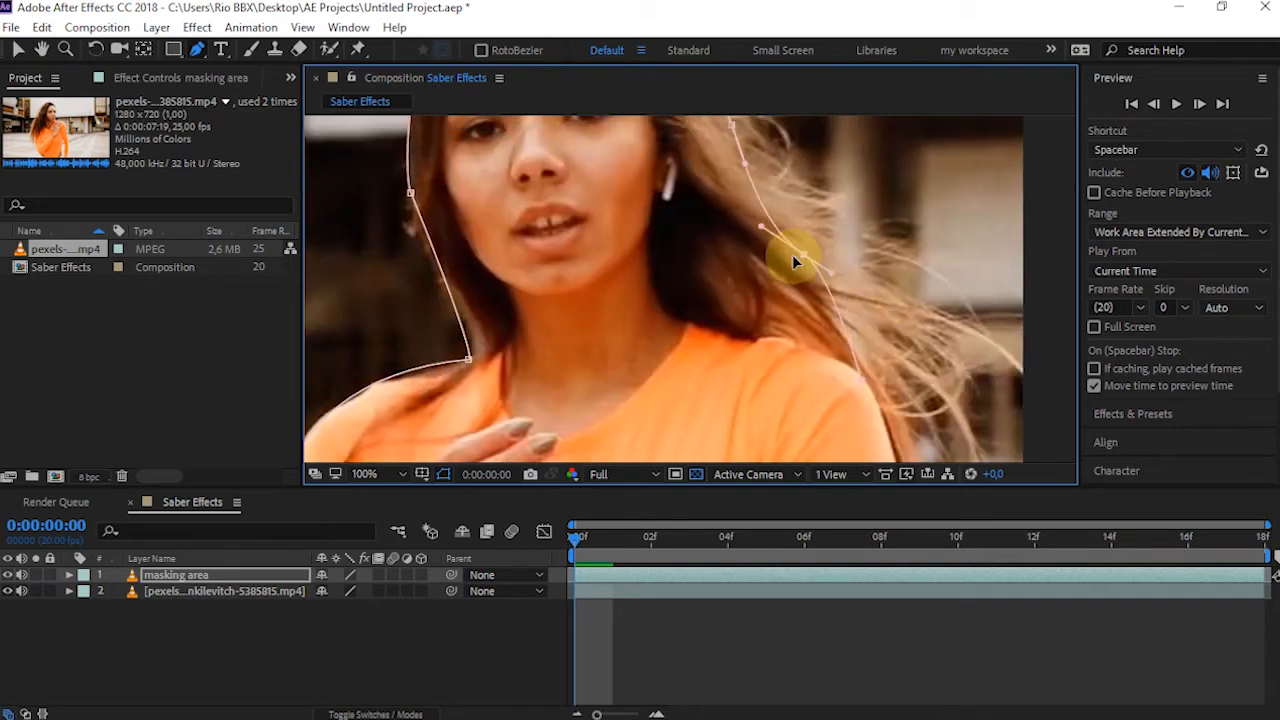
Extend the mask down the image-right arm to just below the frame and close it along the bottom edge
left_click_drag(857, 385, 772, 168)
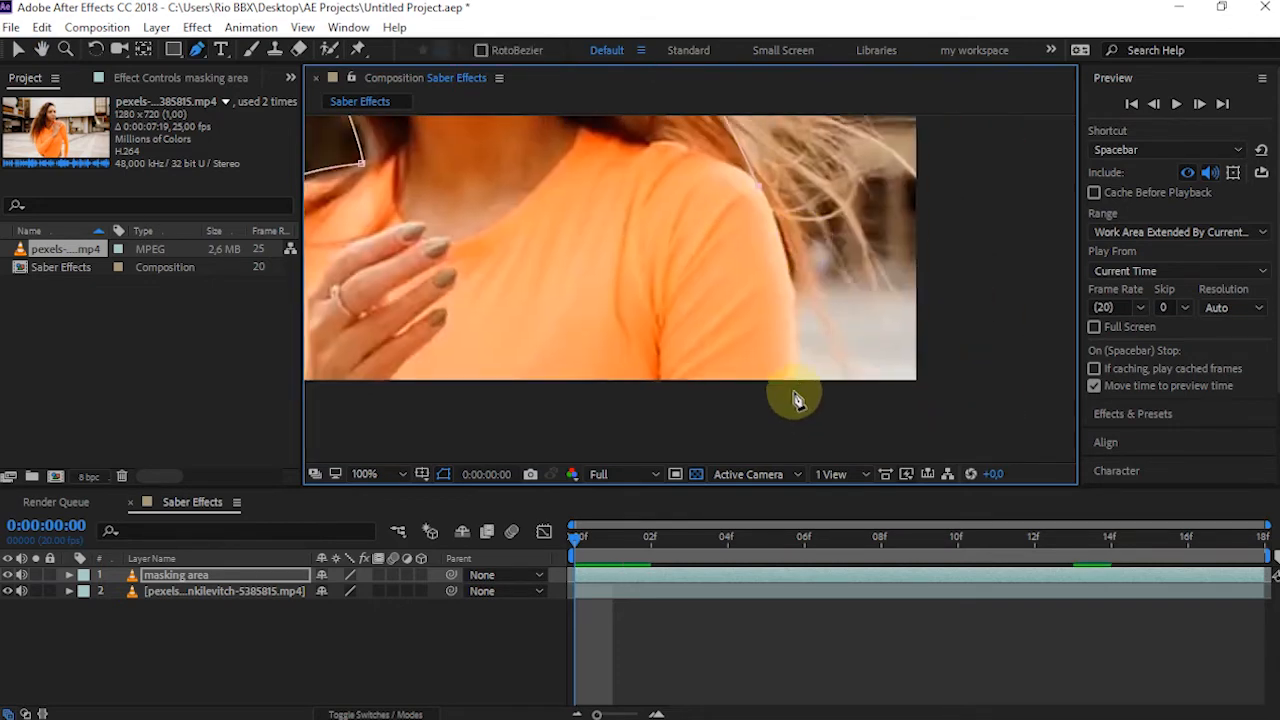
left_click_drag(794, 391, 762, 454)
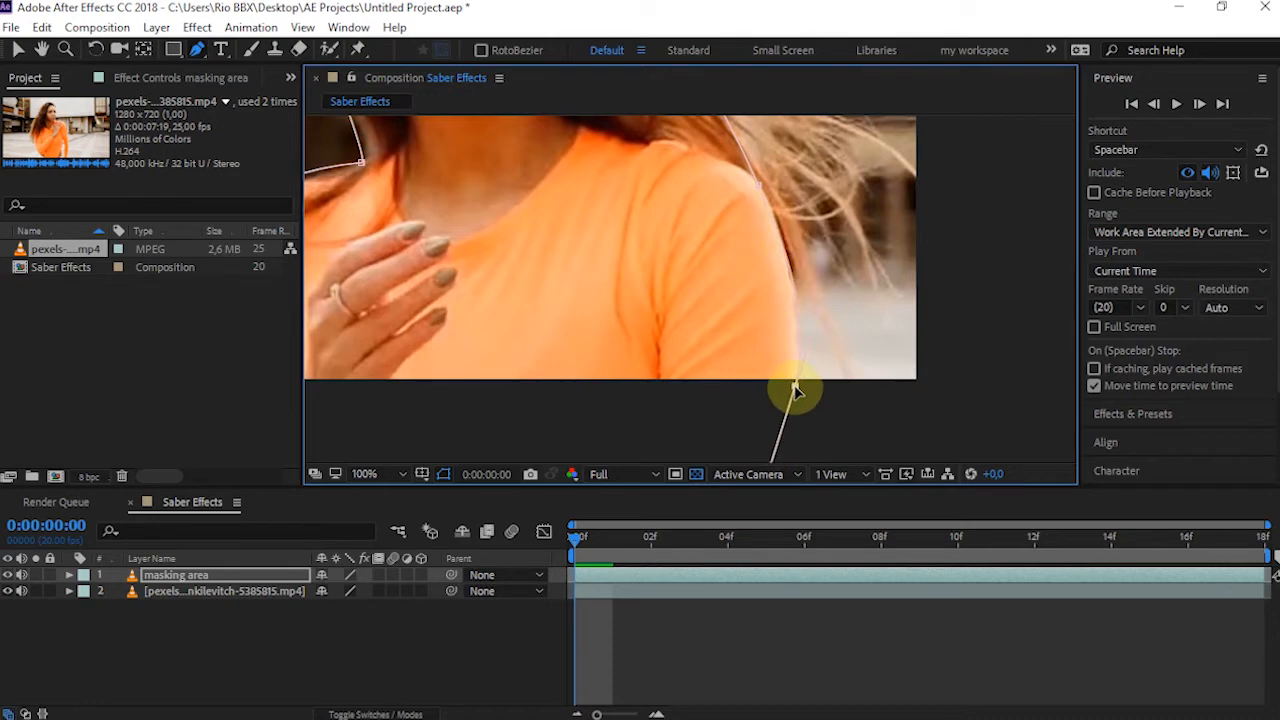
left_click_drag(795, 390, 1060, 360)
left_click(427, 357)
left_click_drag(1034, 434, 846, 391)
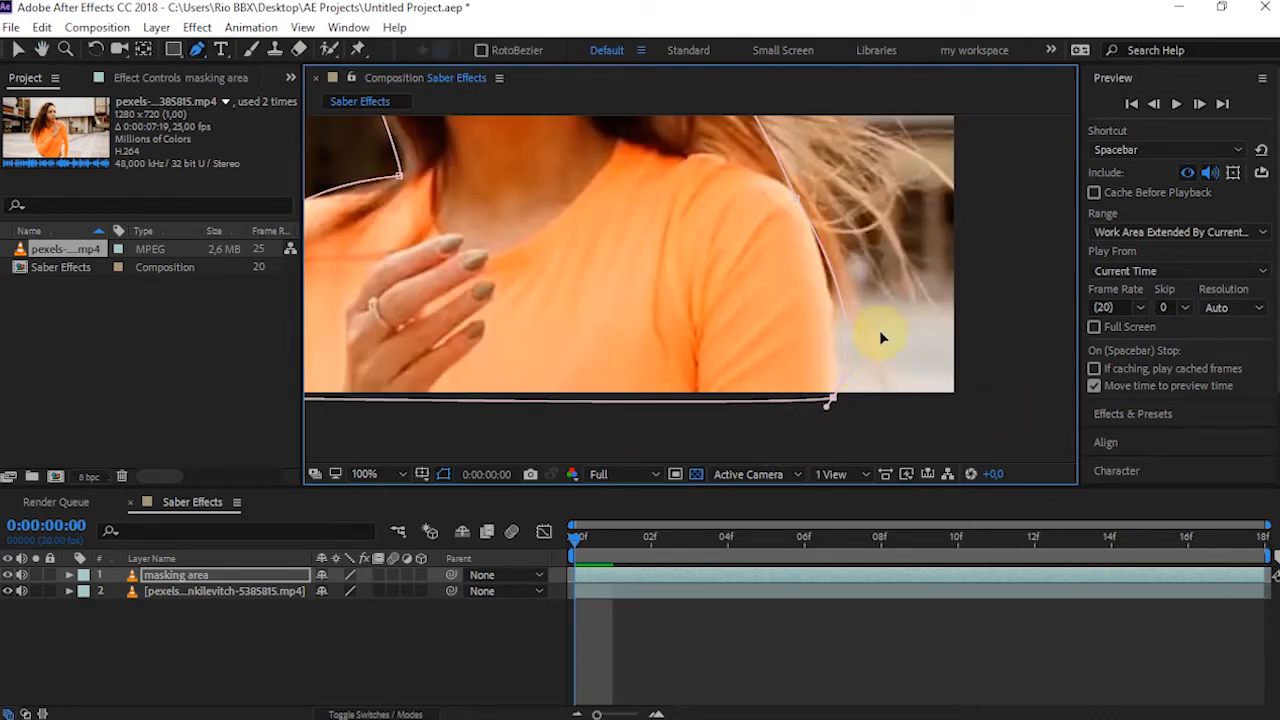
left_click_drag(530, 442, 796, 413)
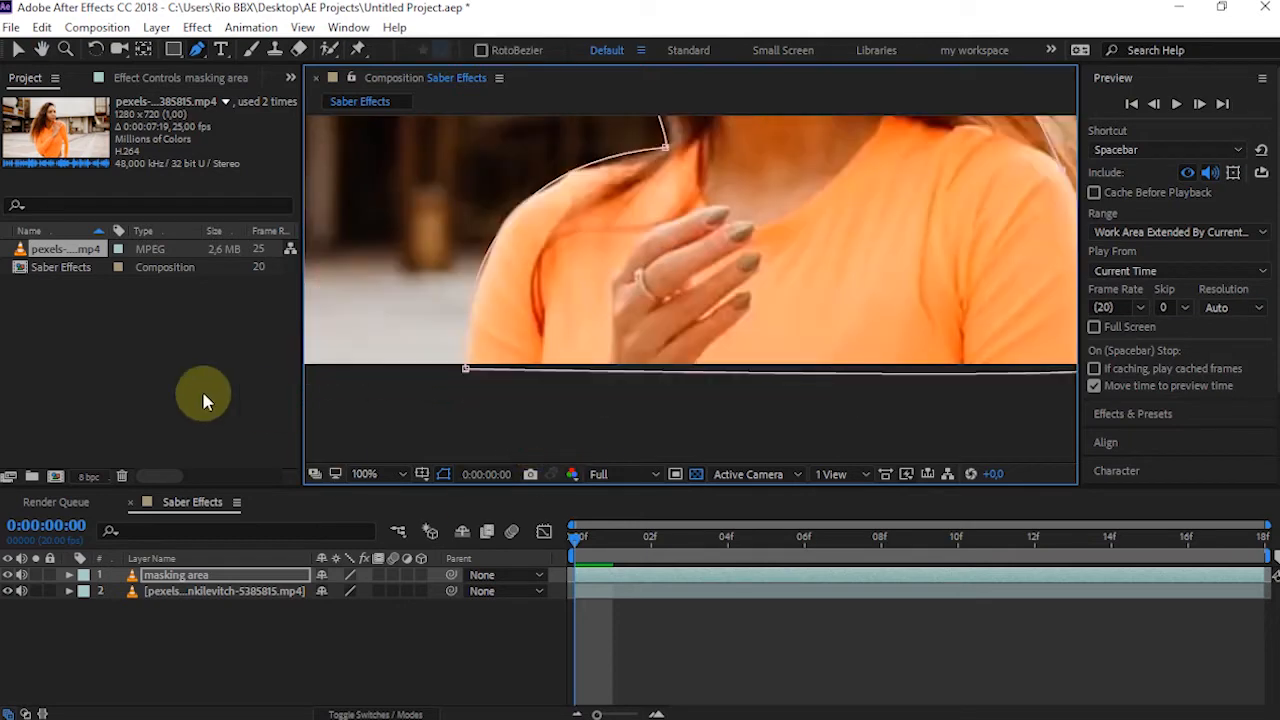
Reveal the masking area layer's Mask Path property and check the complete outline around the woman
left_click(160, 577)
key("m")
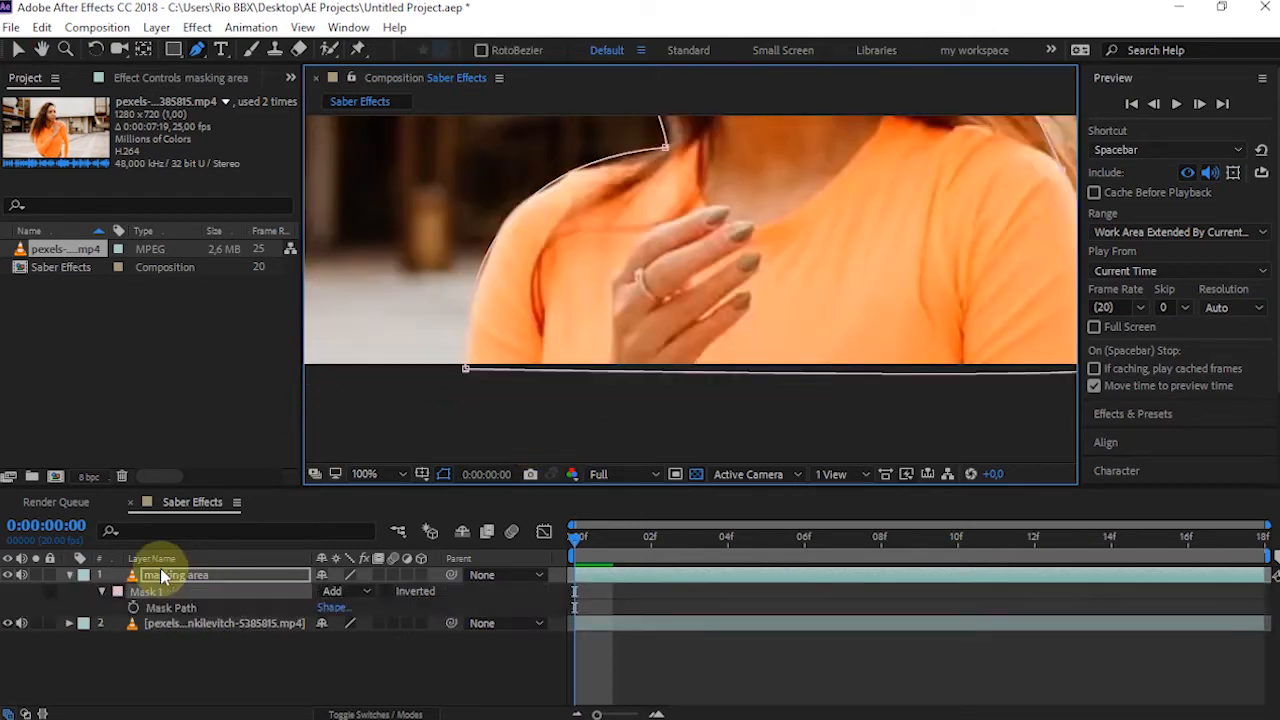
key("comma")
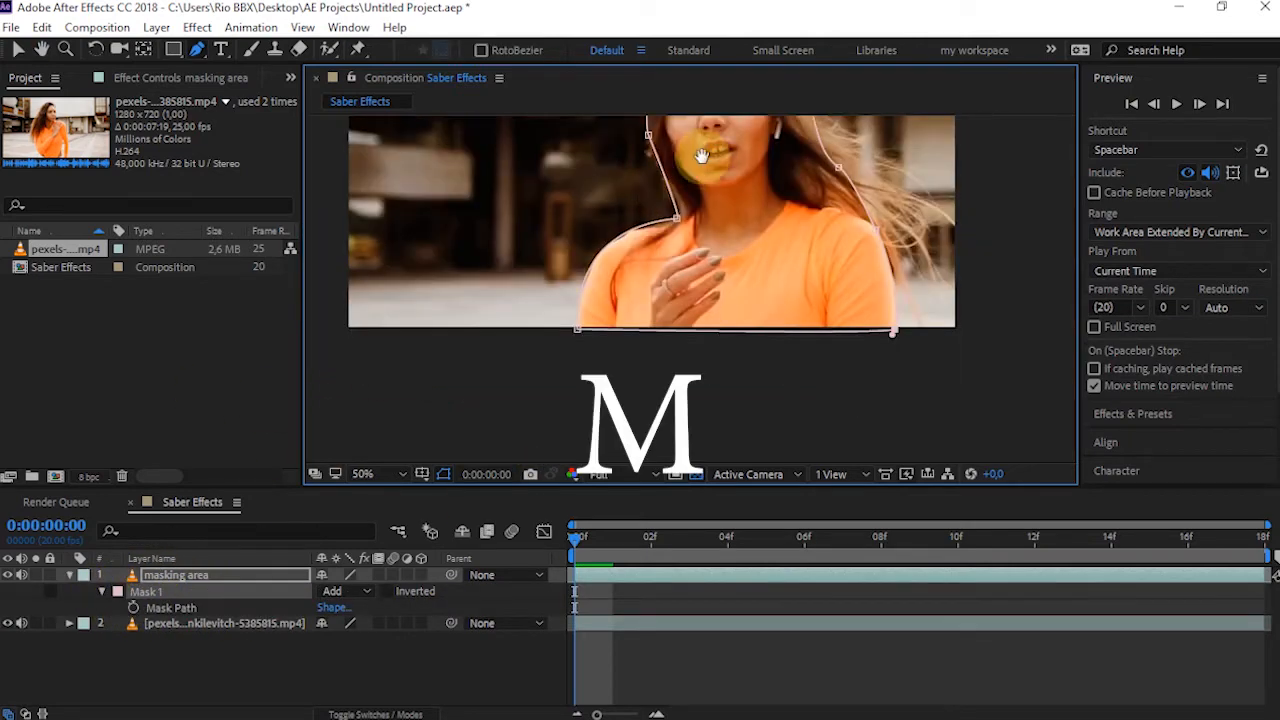
left_click_drag(717, 138, 757, 267)
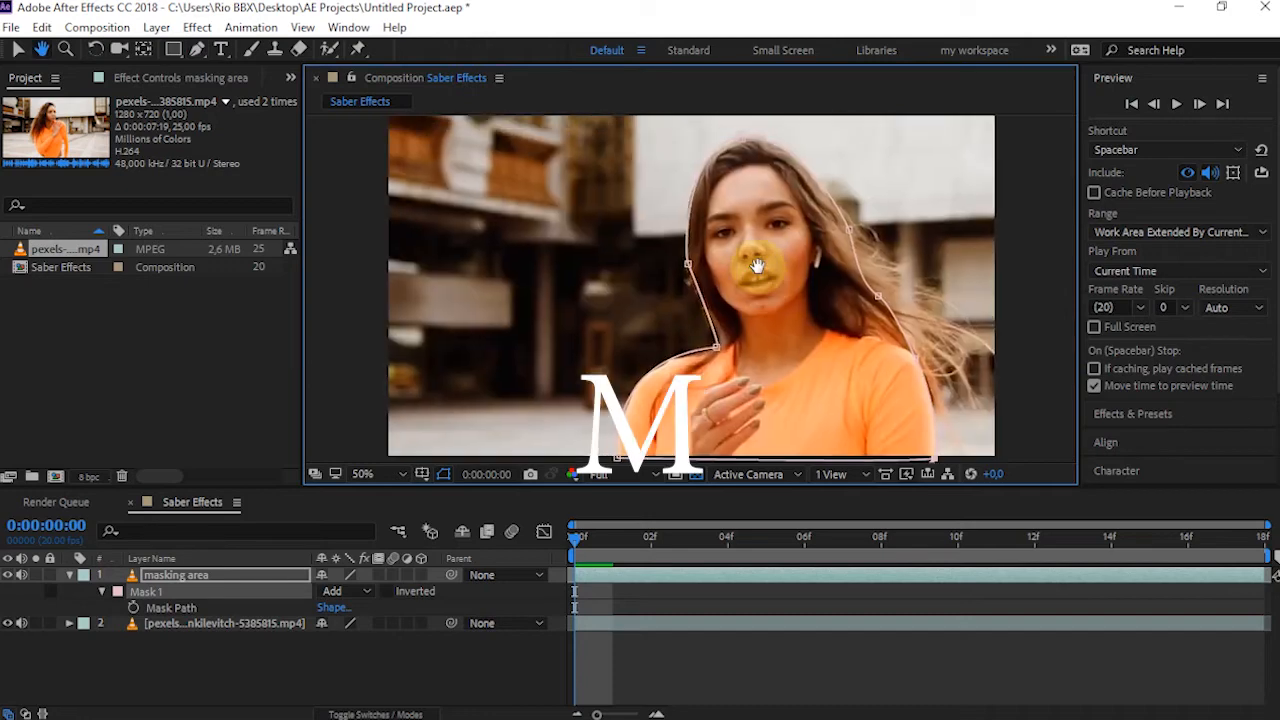
left_click(850, 231)
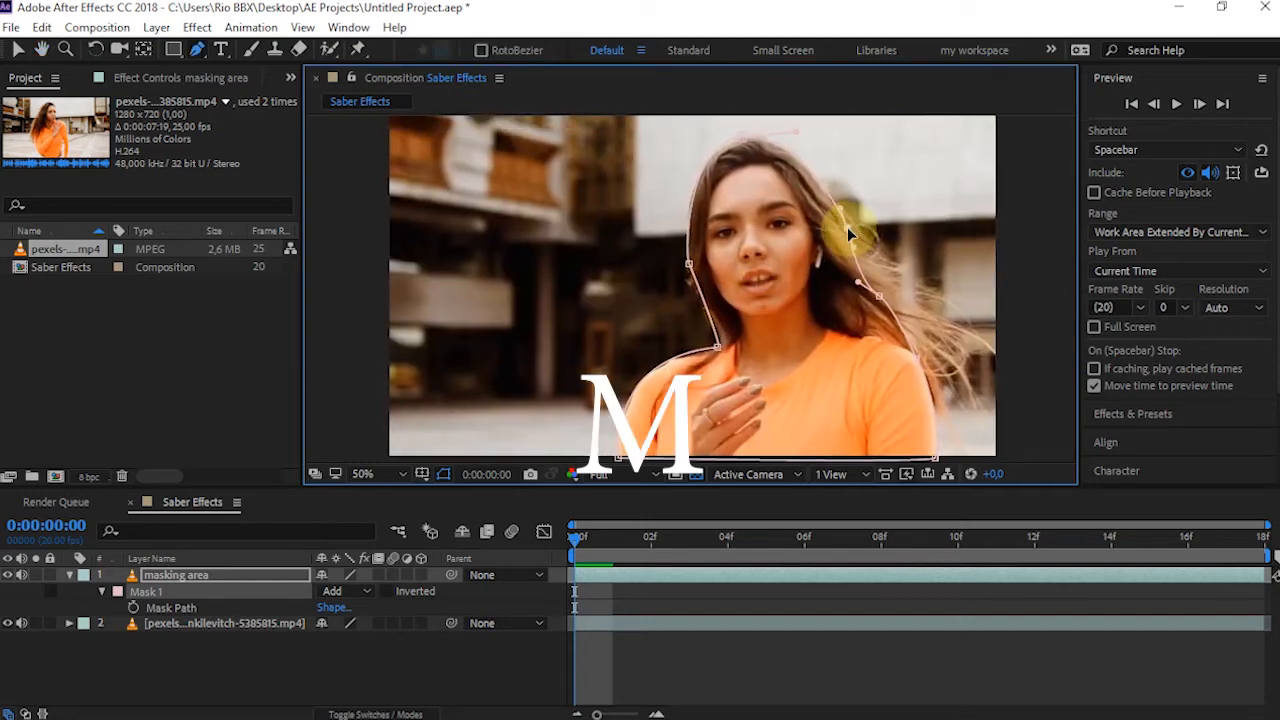
Set the mask outline colour to blue (000CFF)
left_click(117, 591)
mouse_move(266, 349)
left_mouse_down()
mouse_move(280, 271)
mouse_move(299, 254)
mouse_move(325, 350)
left_mouse_up()
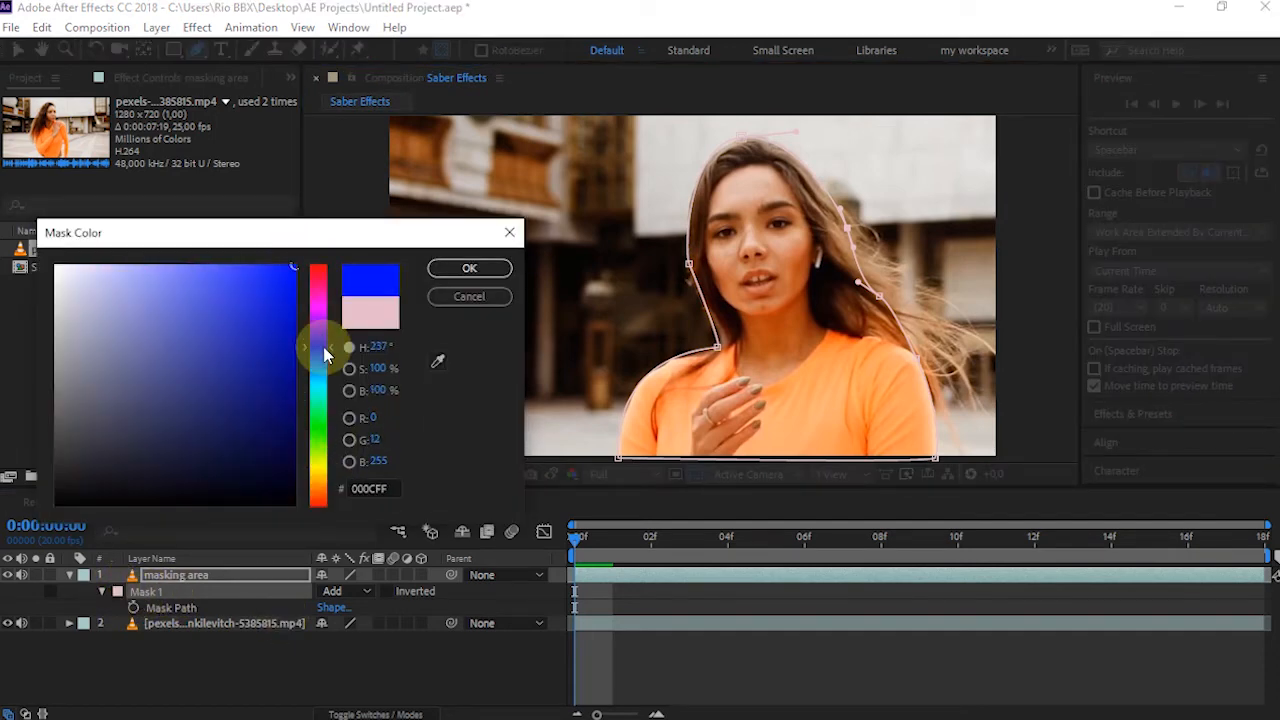
left_click(470, 269)
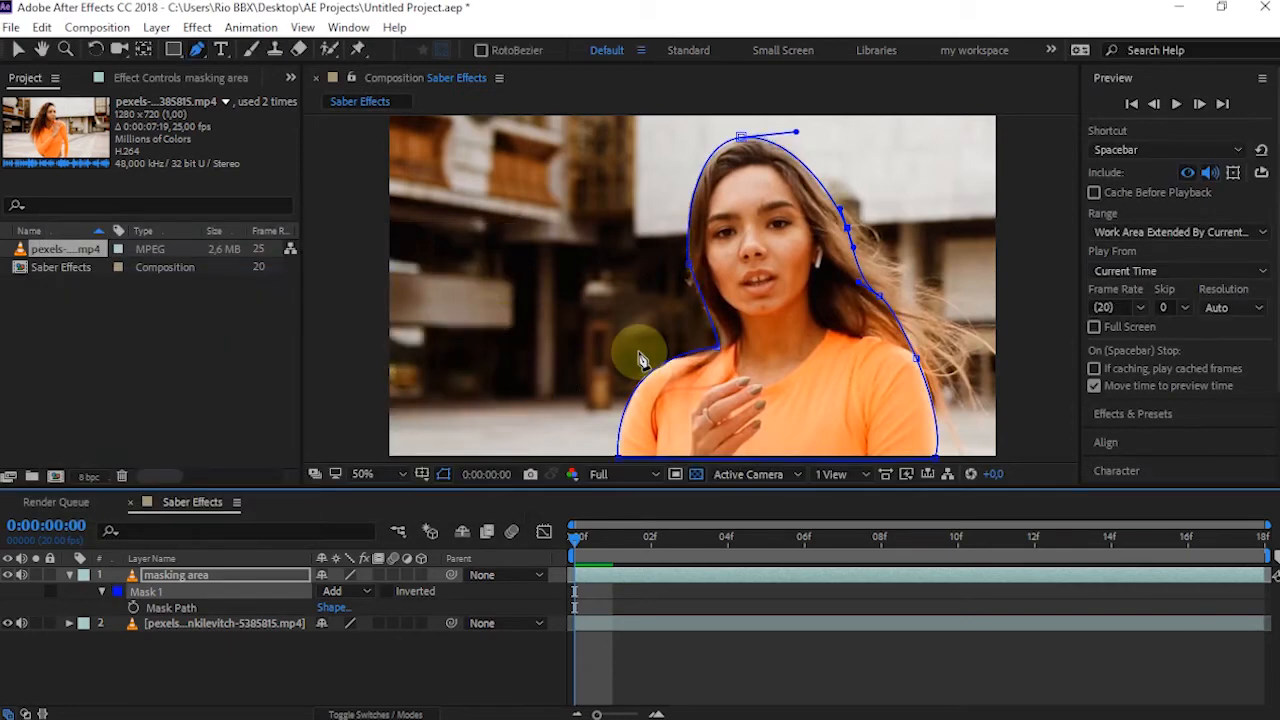
Set the mask outline colour to red (E91F1F) and enable Mask Path keyframing at the first frame
left_click(117, 591)
left_click(257, 302)
left_click(320, 268)
left_click_drag(323, 262, 326, 258)
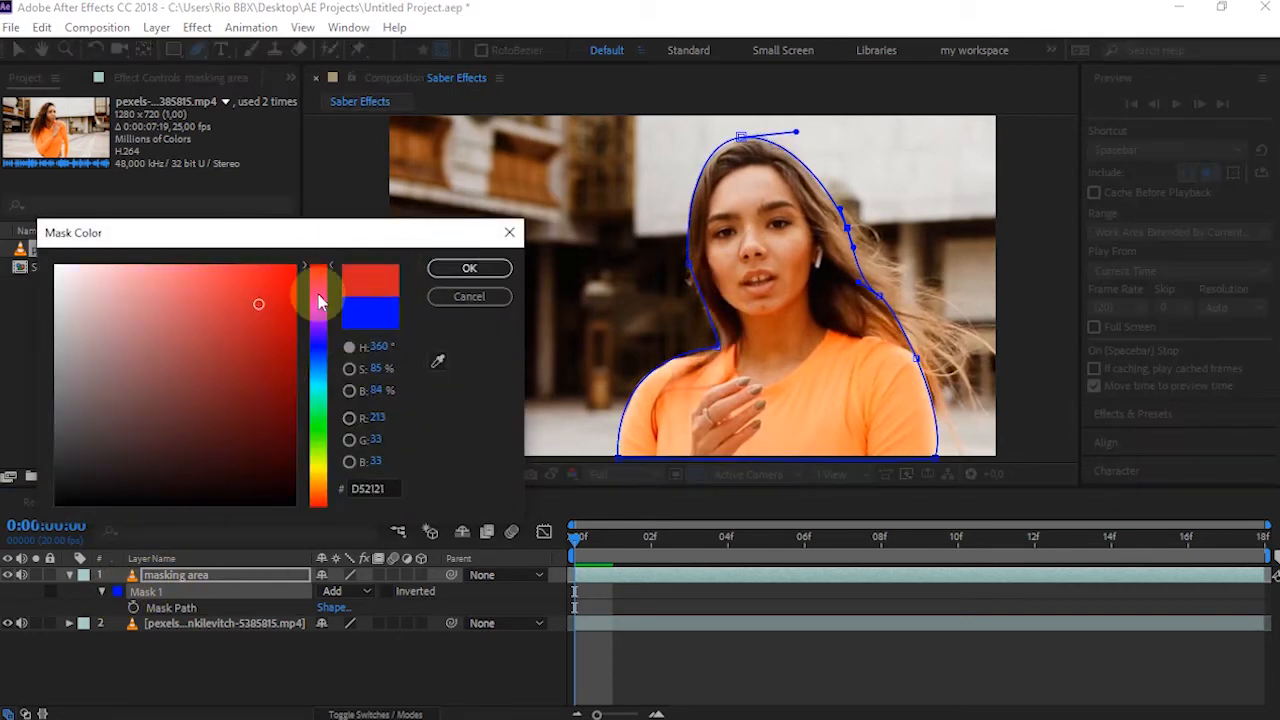
mouse_move(254, 300)
left_mouse_down()
mouse_move(289, 261)
mouse_move(250, 261)
mouse_move(262, 285)
left_mouse_up()
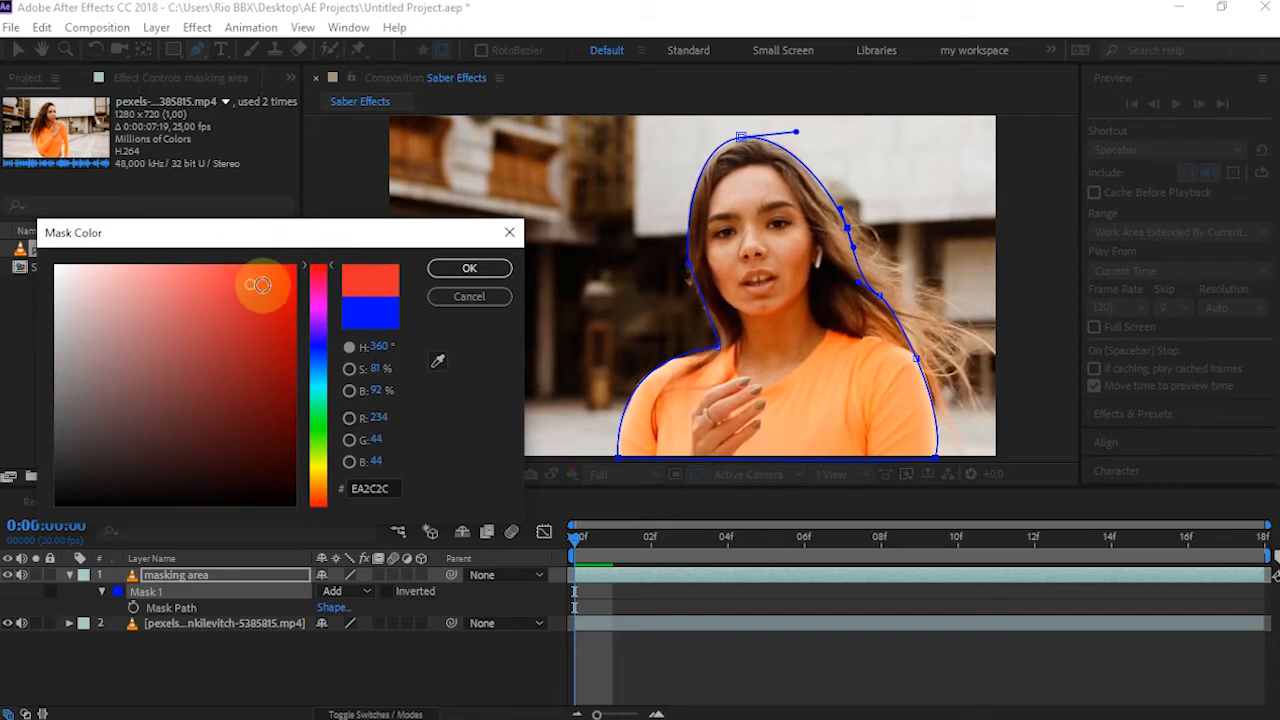
left_click(445, 270)
left_click(134, 608)
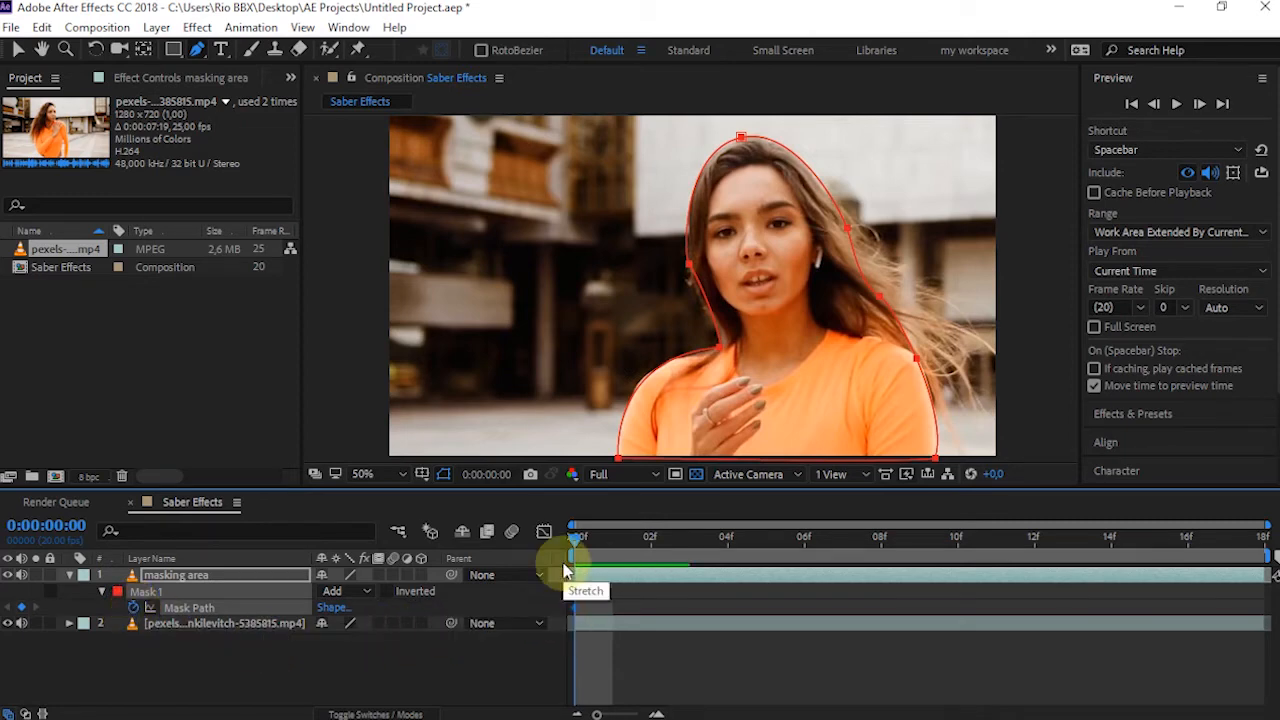
One frame further on, refit the mask to the woman's image-left shoulder, neck, hair and crown
key("Page_Down")
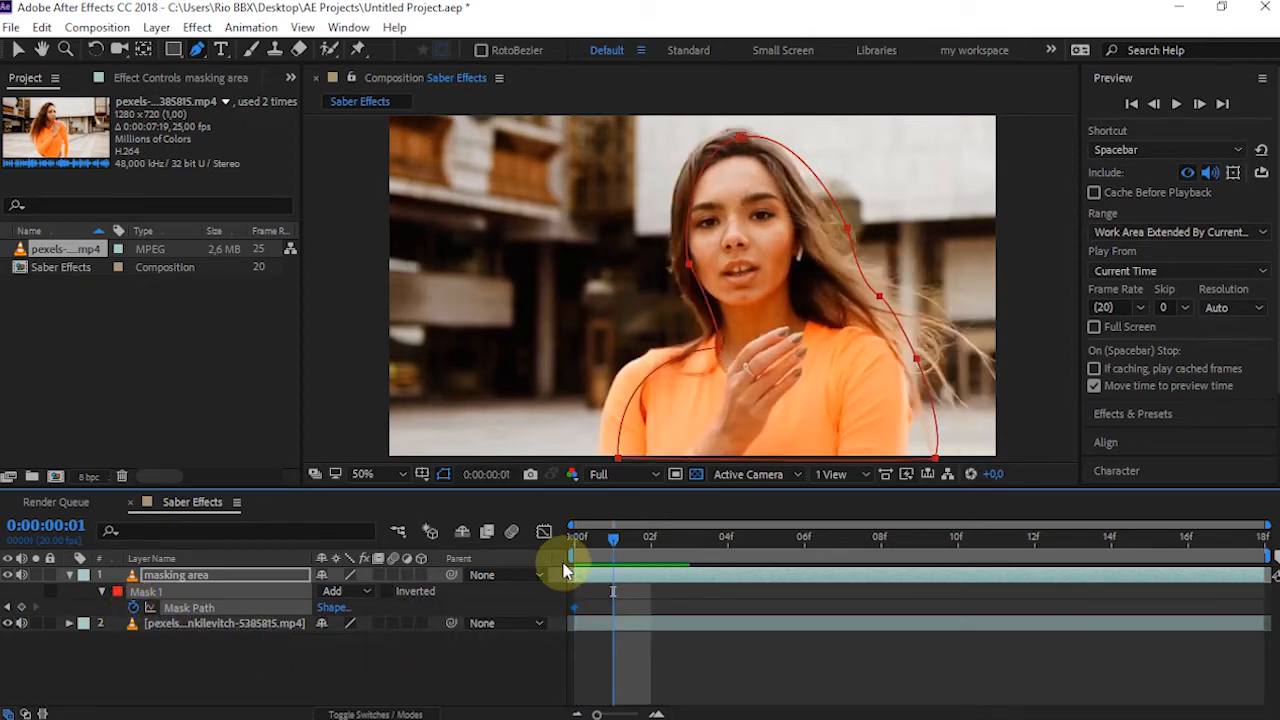
left_click(183, 577)
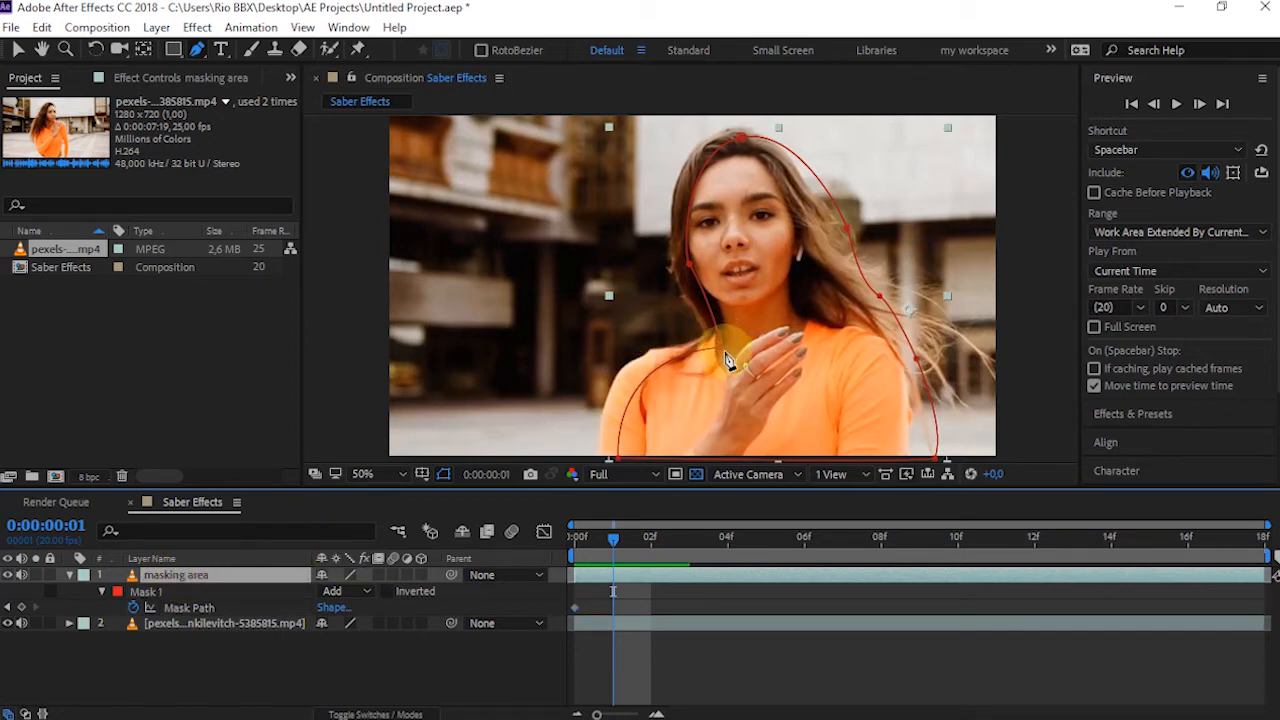
left_click_drag(718, 348, 704, 339)
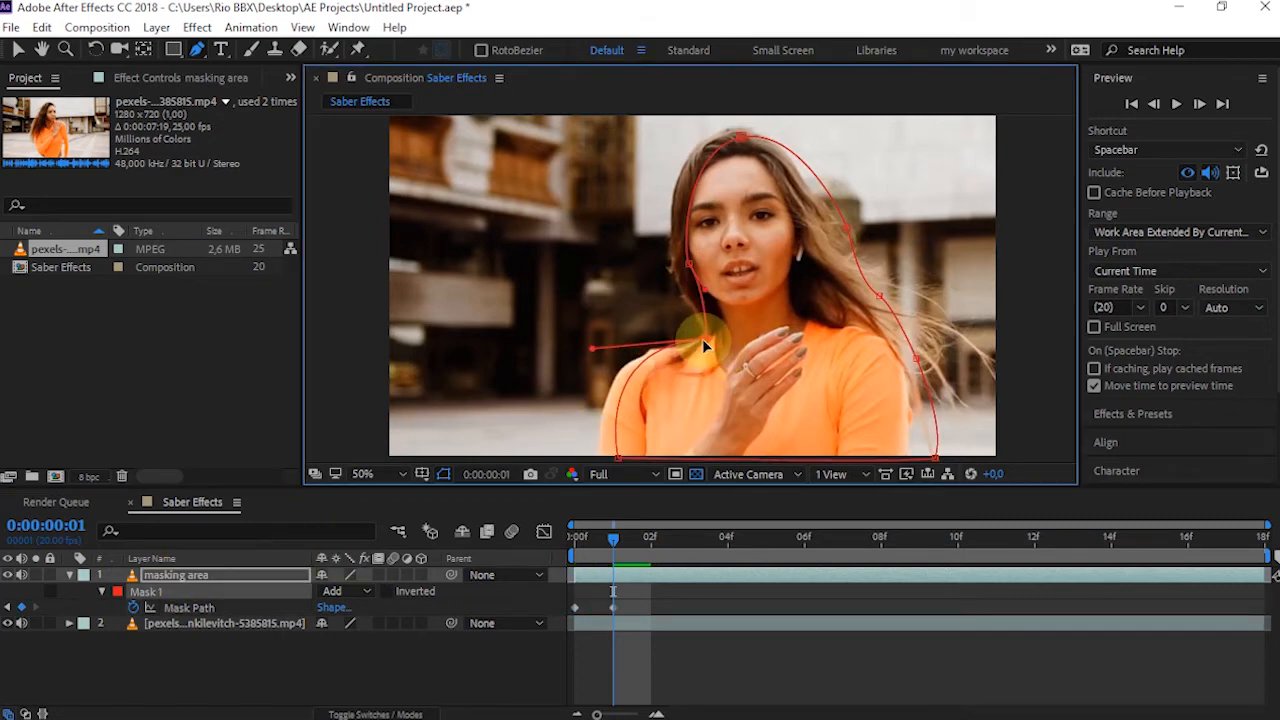
left_click_drag(618, 458, 601, 457)
left_click_drag(590, 351, 584, 339)
left_click_drag(689, 264, 695, 298)
left_click_drag(741, 138, 724, 135)
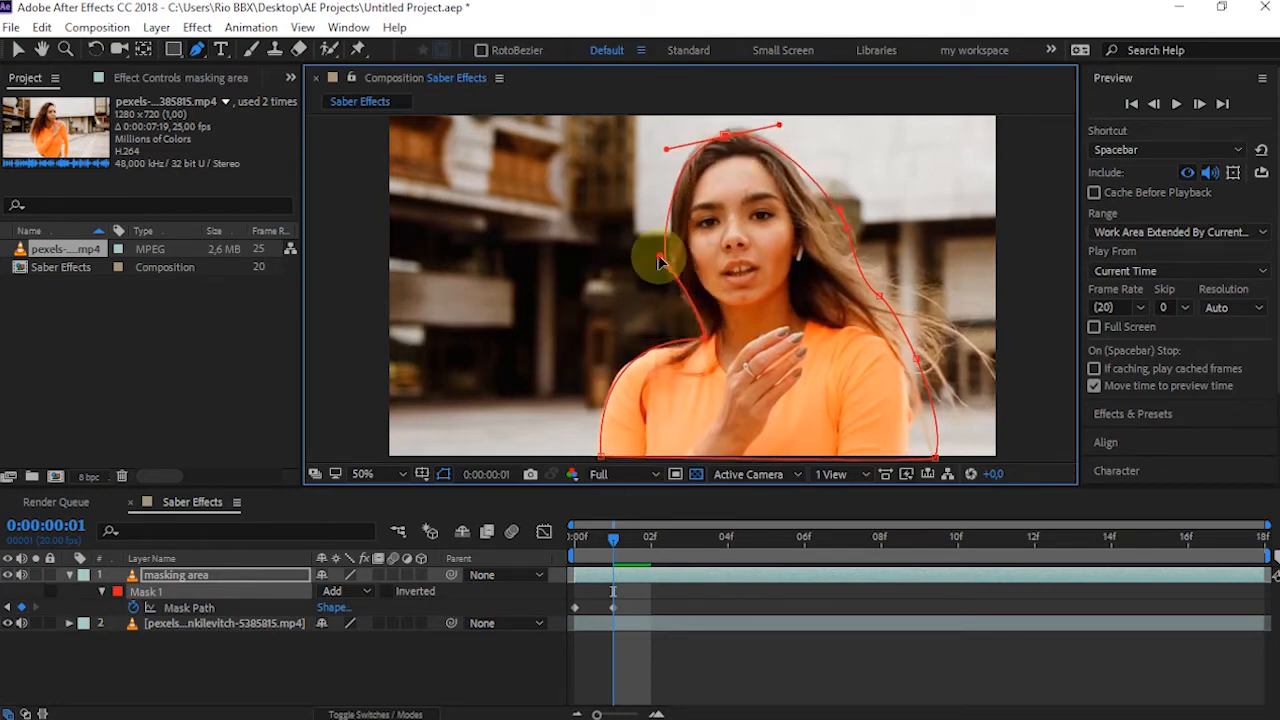
left_click_drag(660, 257, 671, 267)
left_click_drag(666, 149, 661, 137)
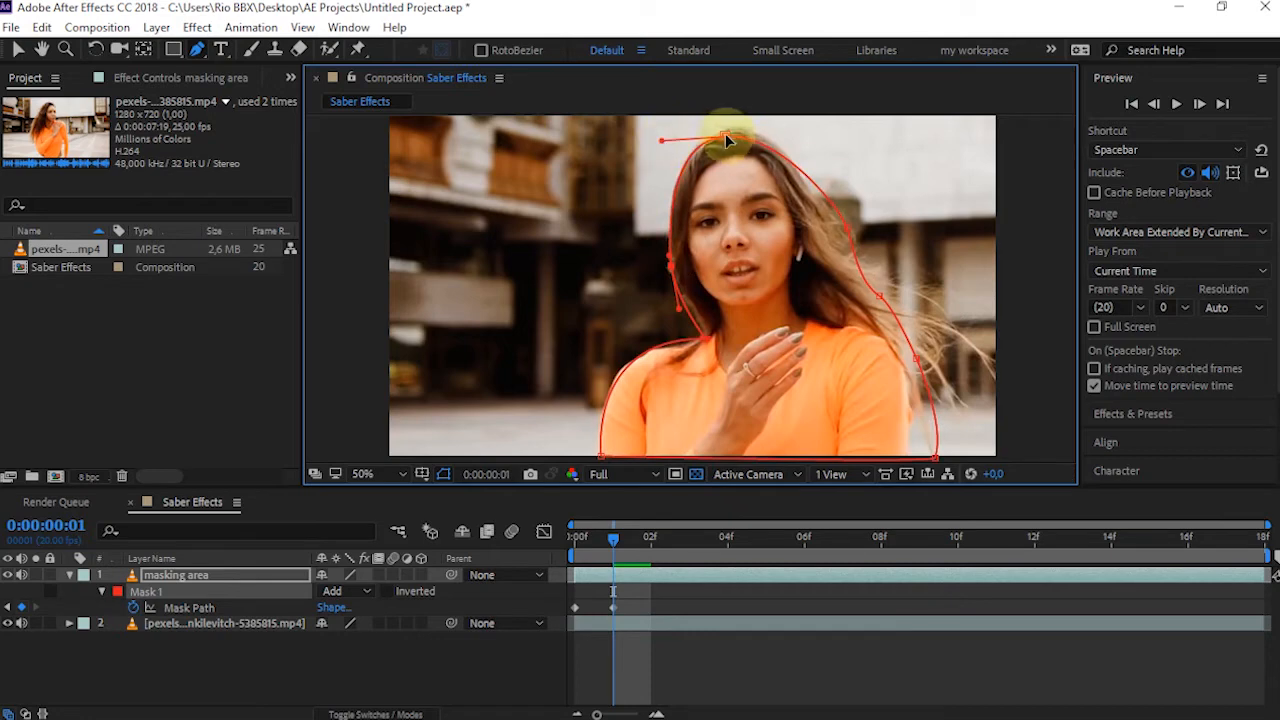
Refit the mask's image-right side at the same frame, moving its points onto the hair, shoulder and arm
left_click_drag(848, 232, 819, 213)
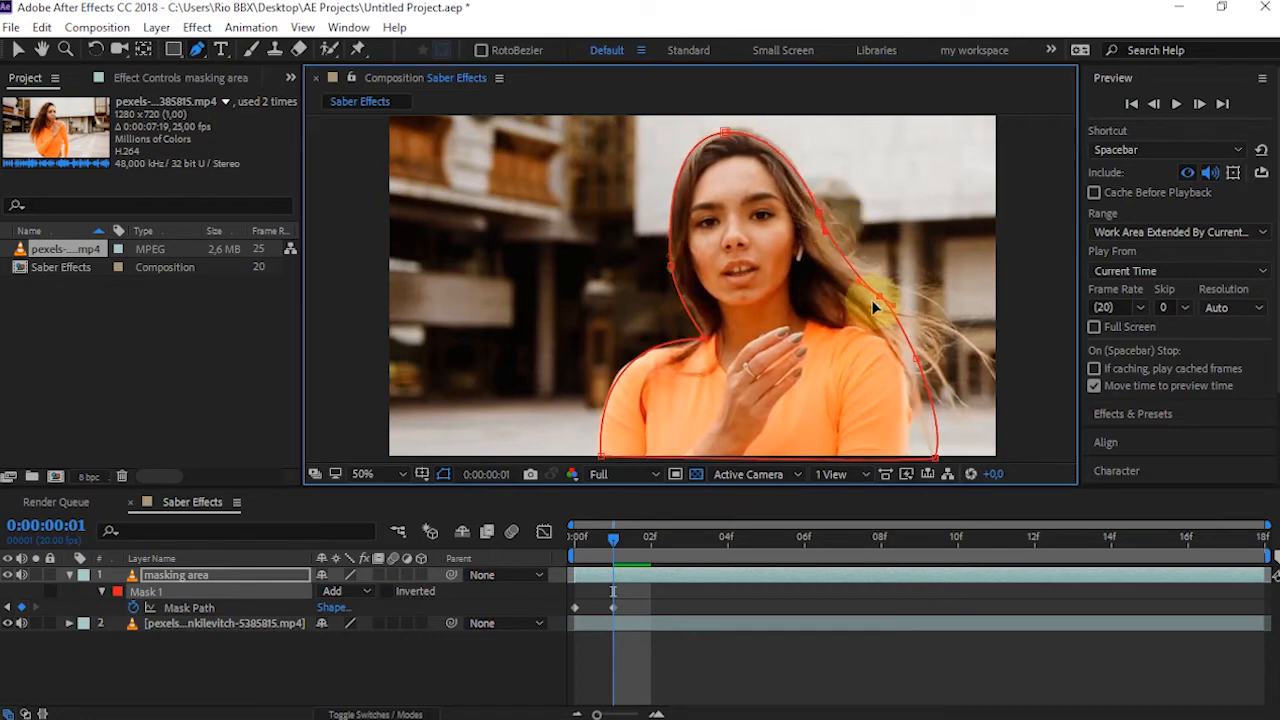
left_click_drag(873, 303, 867, 303)
left_click_drag(932, 368, 858, 307)
left_click_drag(885, 404, 852, 404)
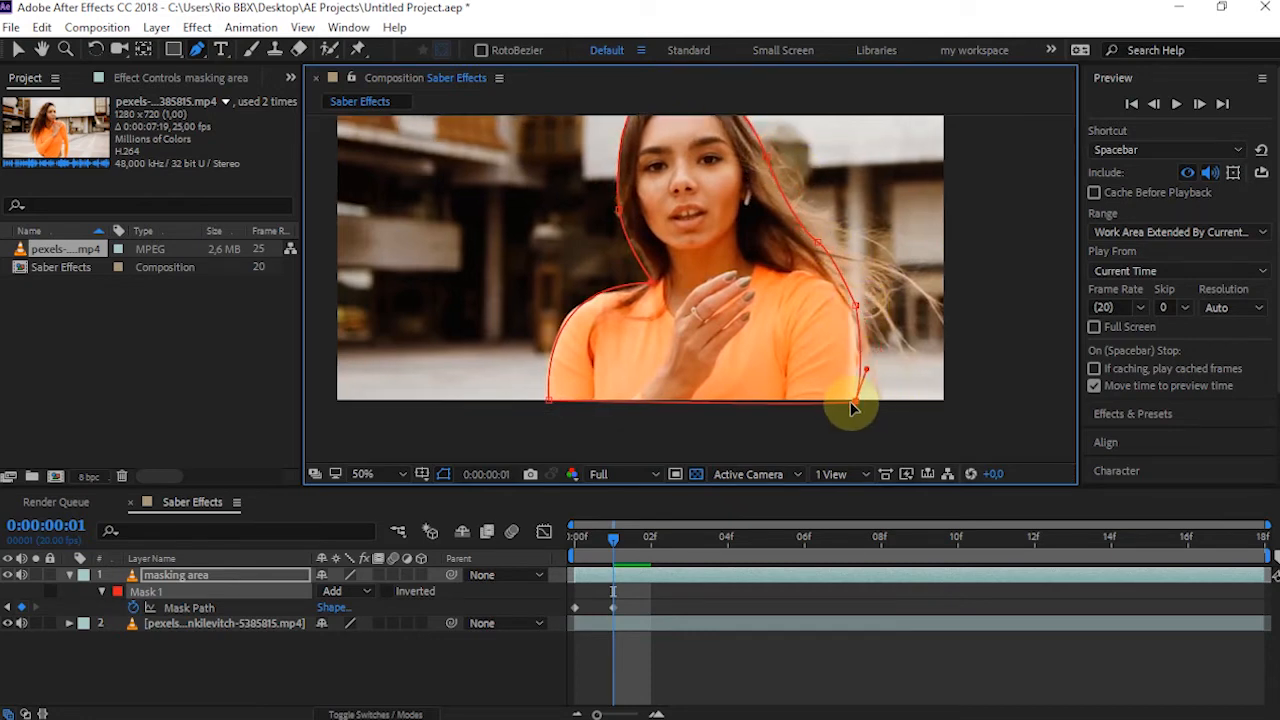
Continue reshaping the mask on the following frames so its outline tracks the woman through the clip
left_click(672, 550)
mouse_move(660, 283)
left_mouse_down()
mouse_move(851, 282)
mouse_move(822, 267)
mouse_move(678, 281)
left_mouse_up()
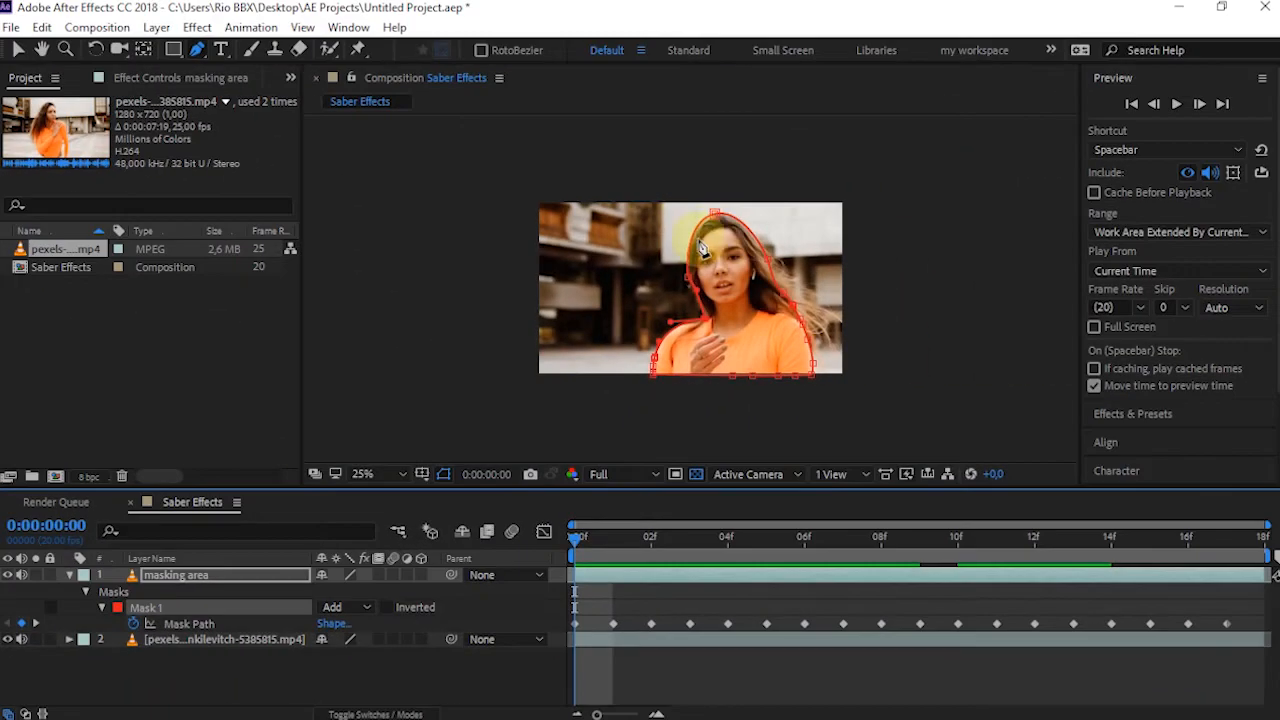
Hide the original video layer and preview the masked woman on her own from the first frame
left_click_drag(580, 536, 553, 629)
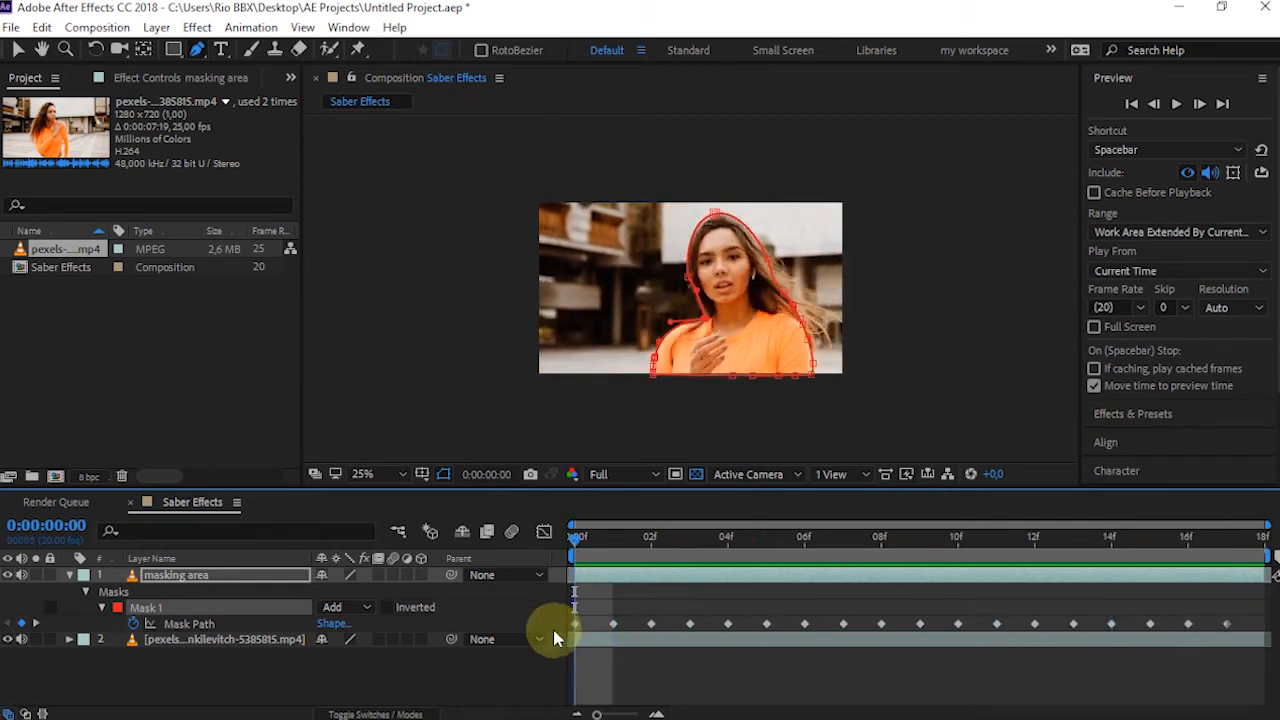
left_click(8, 639)
key("space")
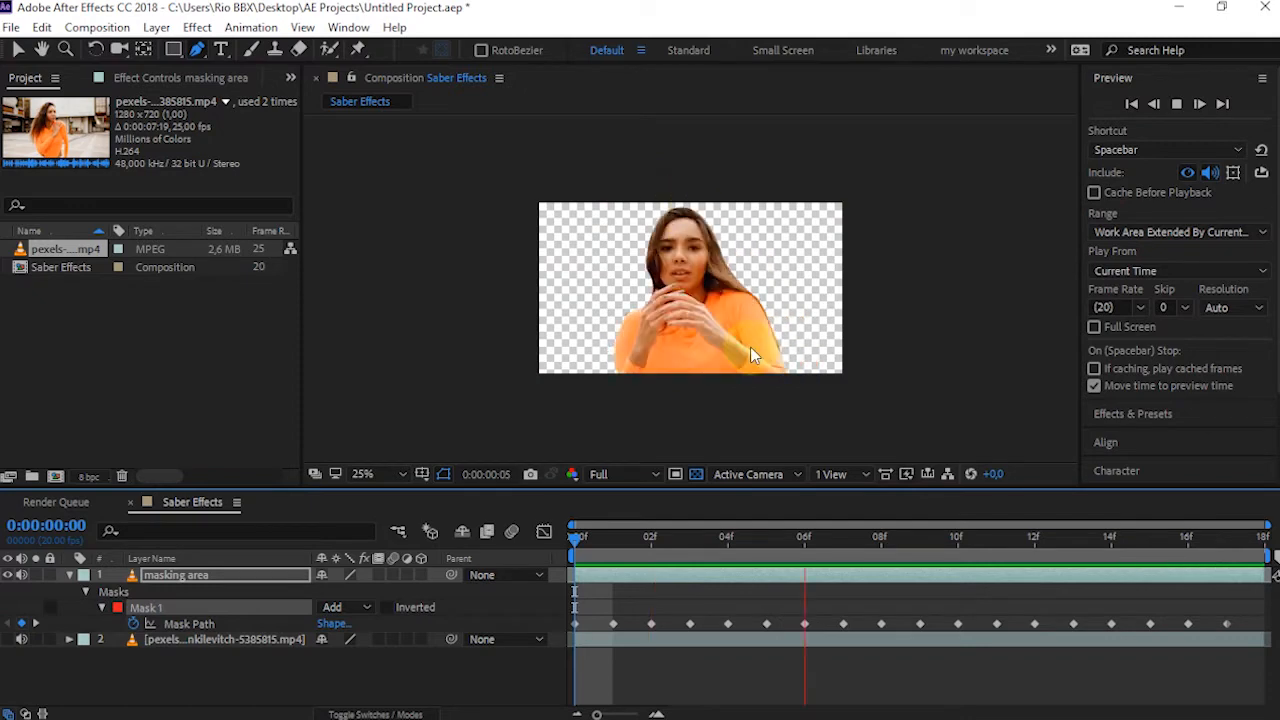
Check the masked woman on the opening frames and save the project
left_click_drag(586, 536, 624, 548)
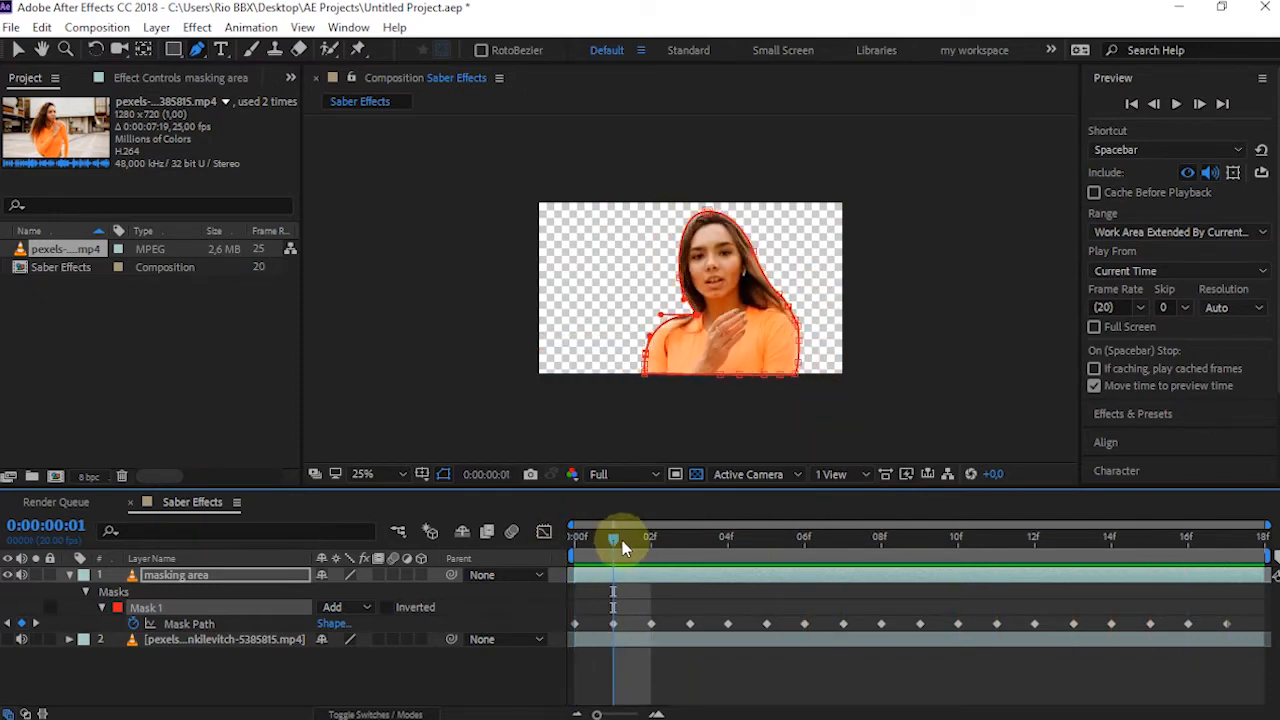
key("ctrl+s")
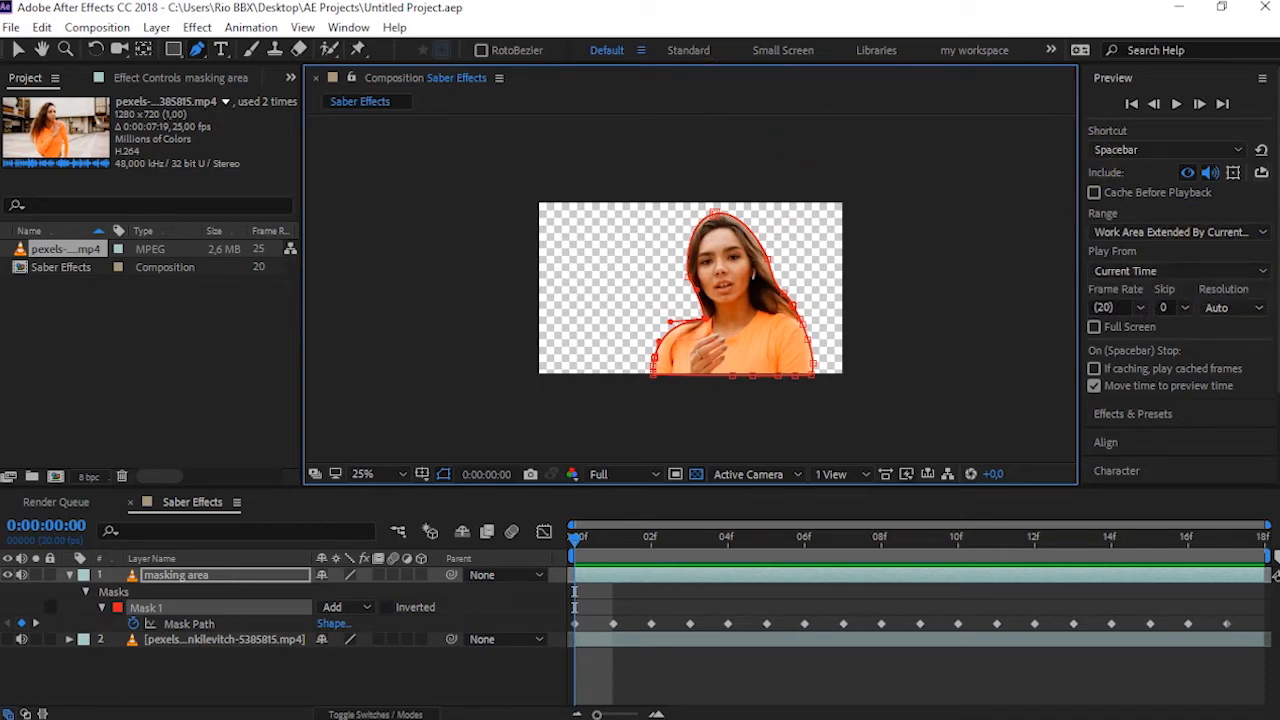
Search the effects for "saber" and apply the Saber effect to the masking area layer
scroll(1178, 300, "down", 3)
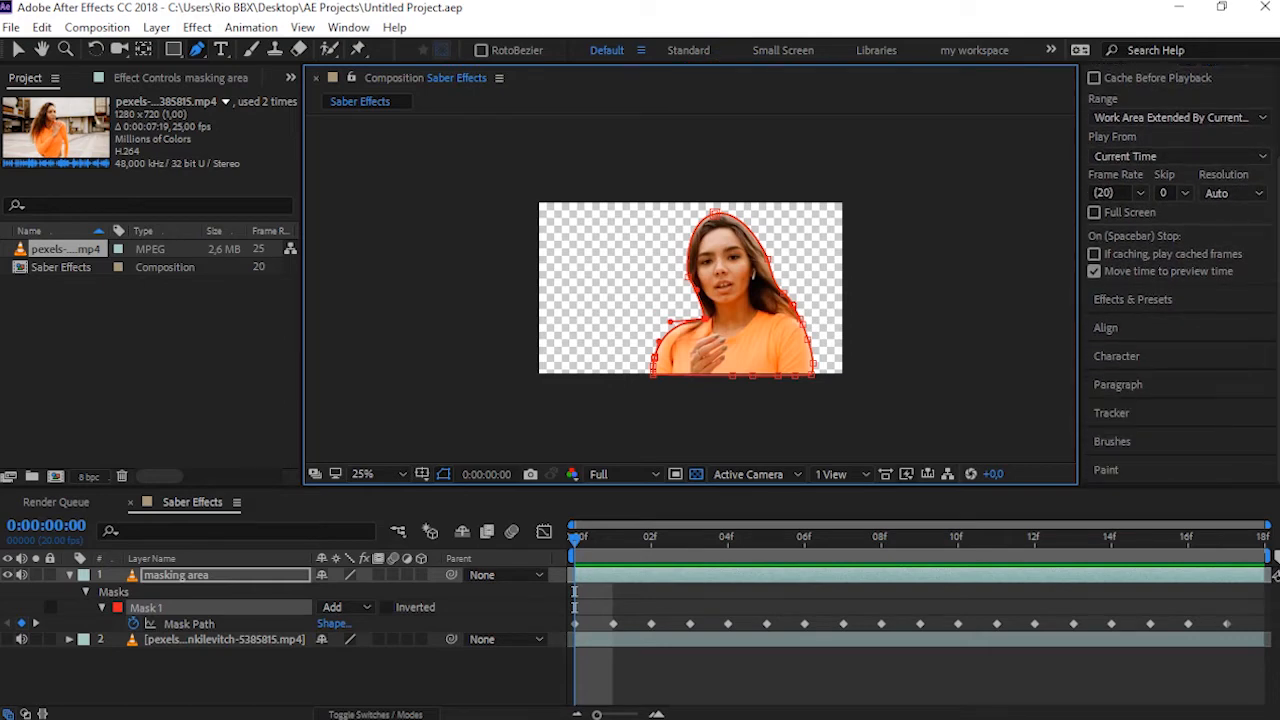
left_click(1116, 299)
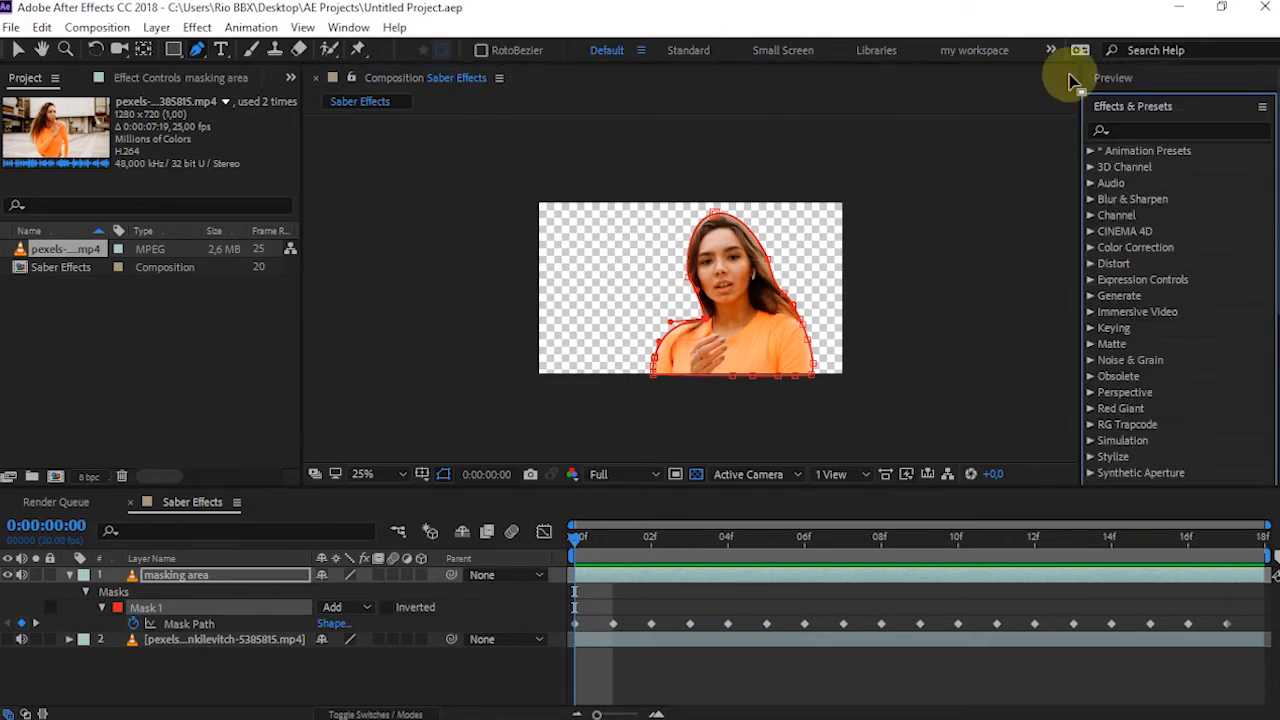
left_click(1137, 132)
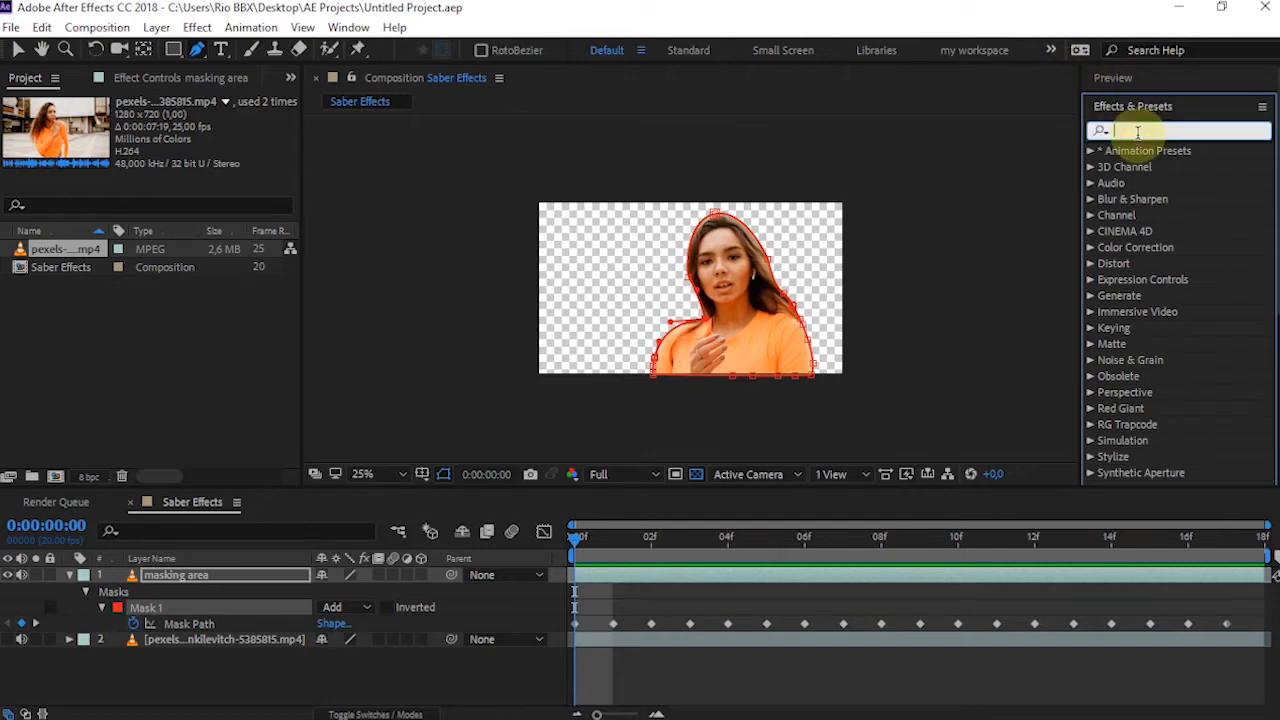
type("saber")
left_click_drag(1145, 167, 218, 585)
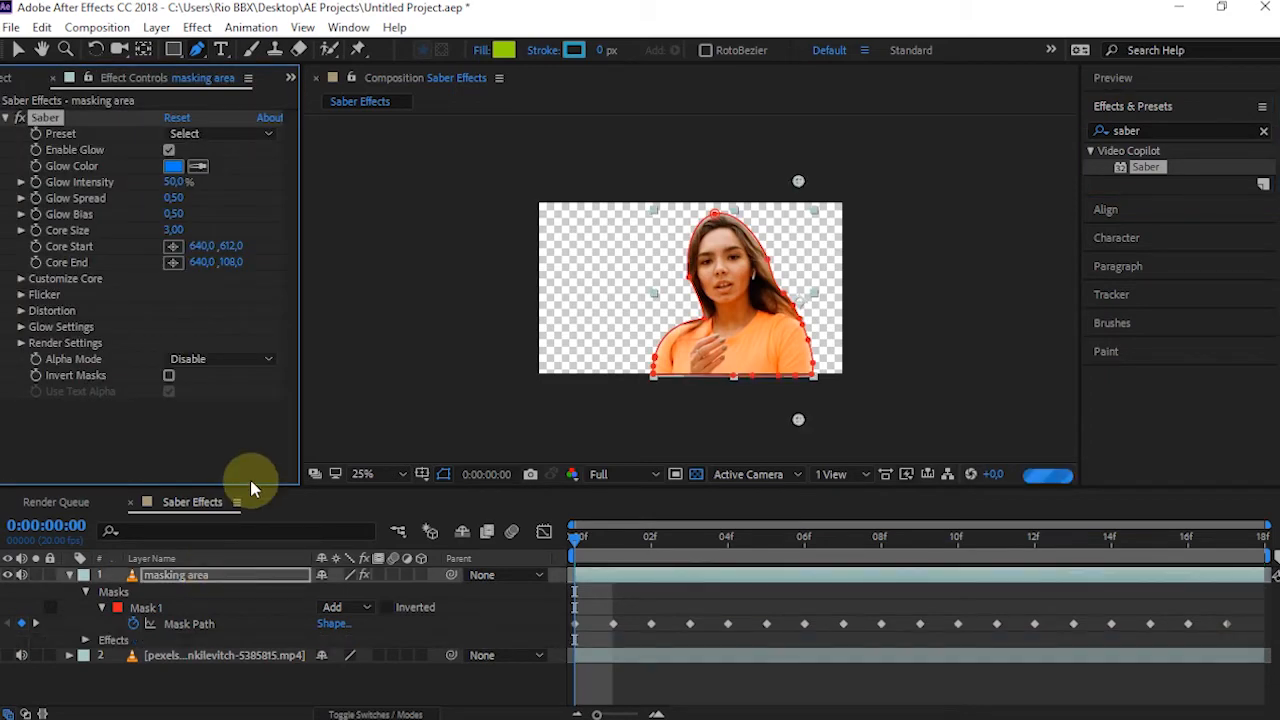
key("v")
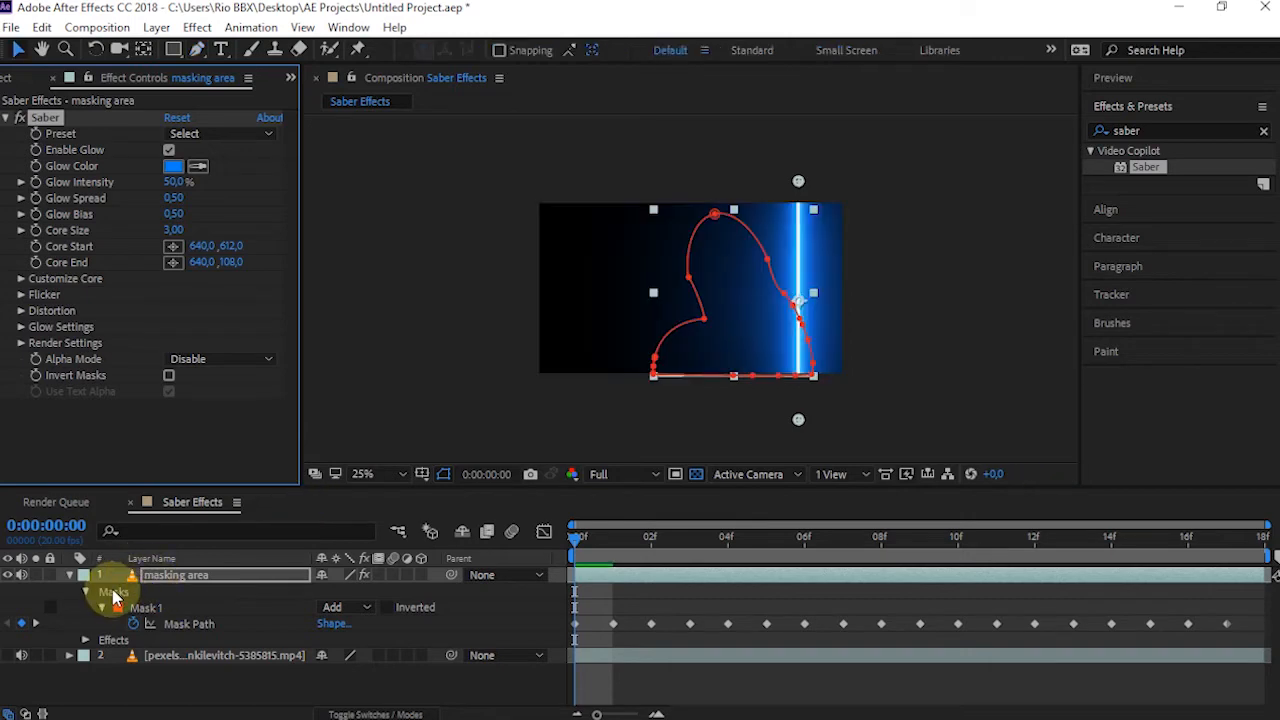
Show the original video layer again and set Saber's Core Type to Layer Masks
left_click(8, 656)
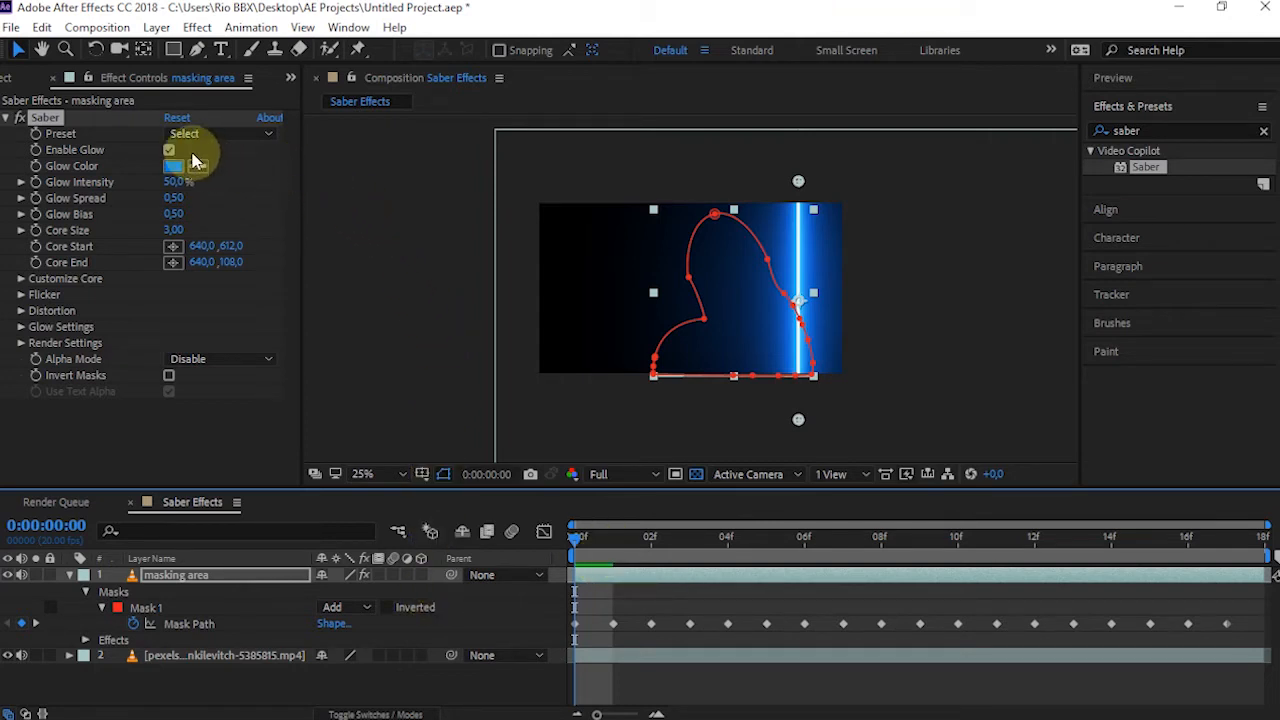
left_click(186, 316)
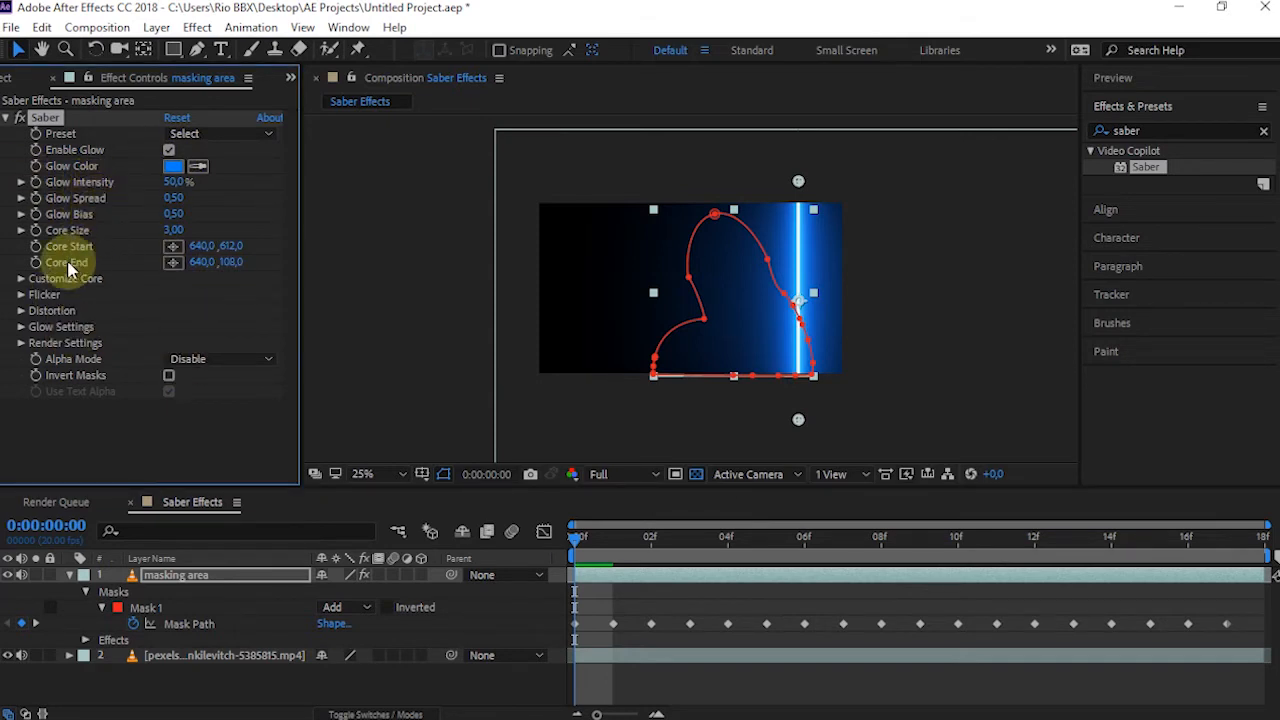
left_click(22, 280)
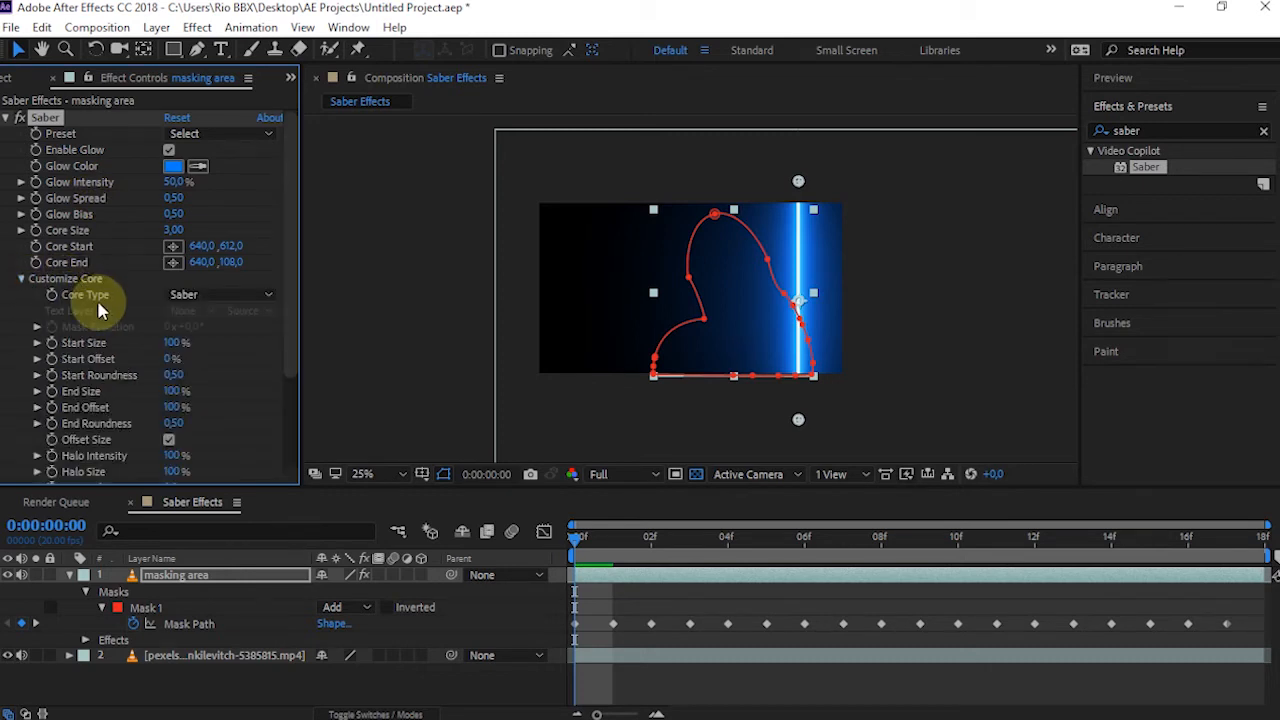
left_click(192, 284)
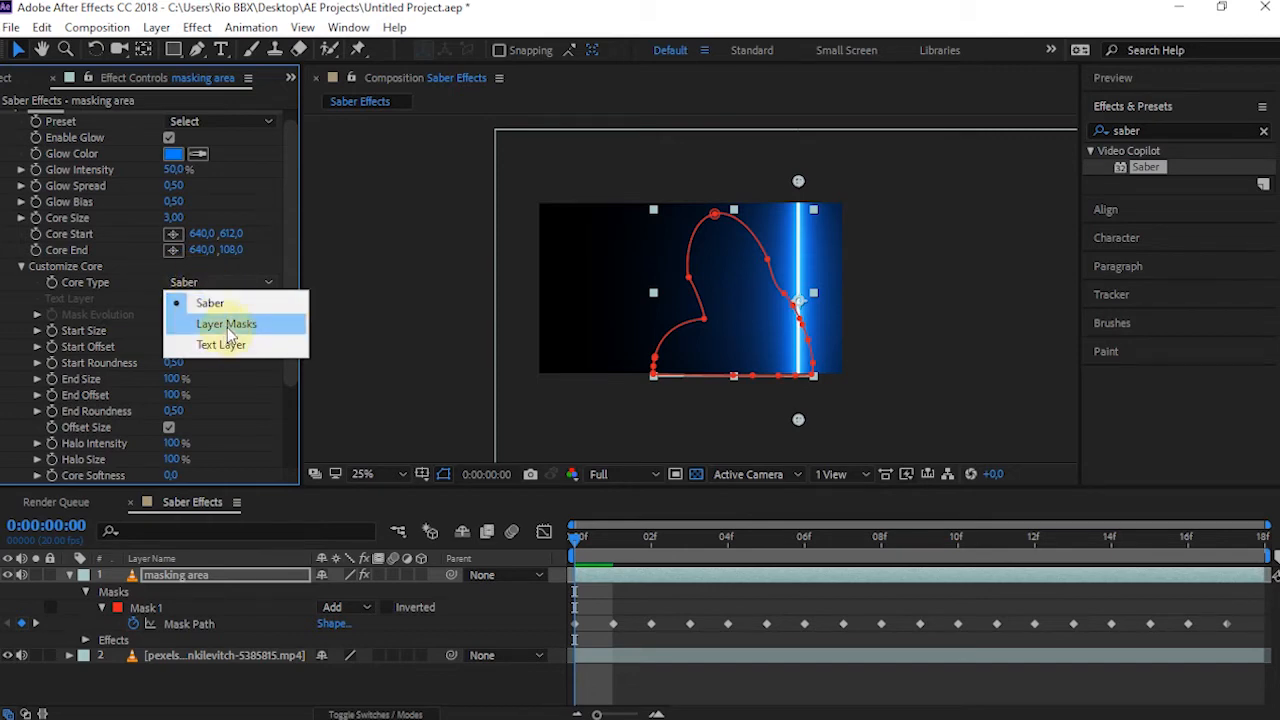
left_click(219, 326)
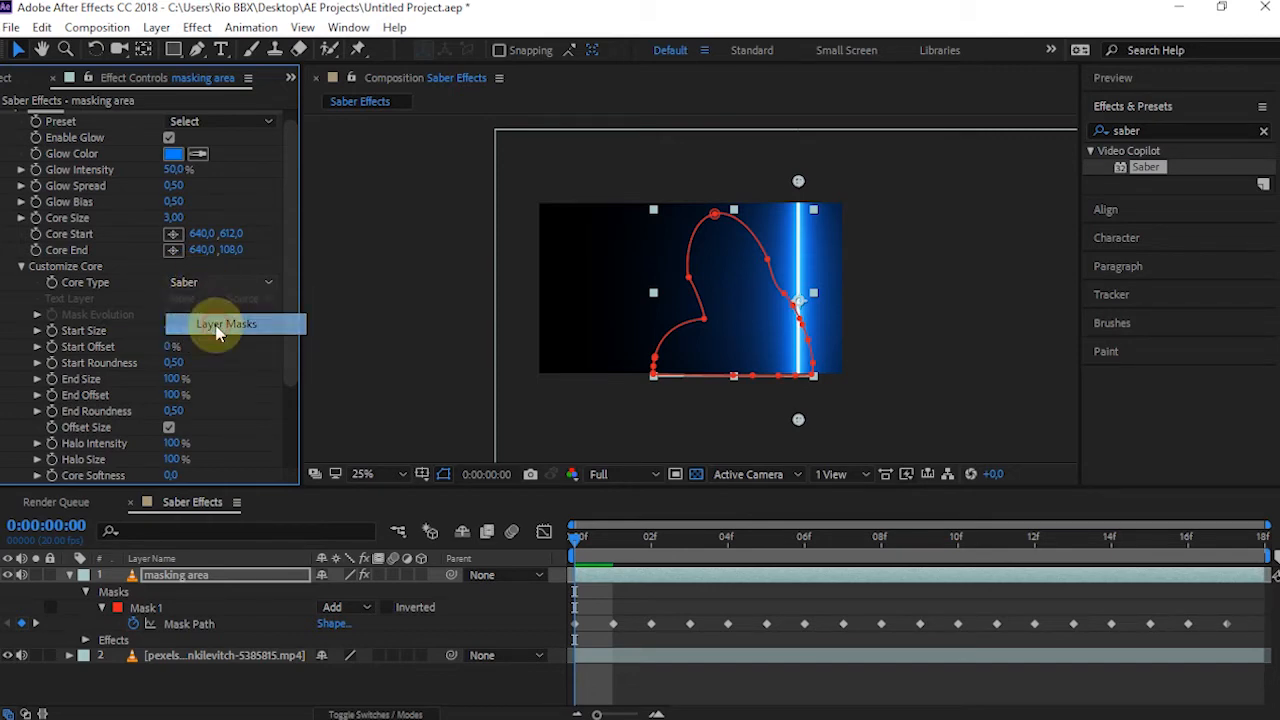
Set Composite Settings in Saber's render settings to Transparent
left_click_drag(286, 271, 286, 400)
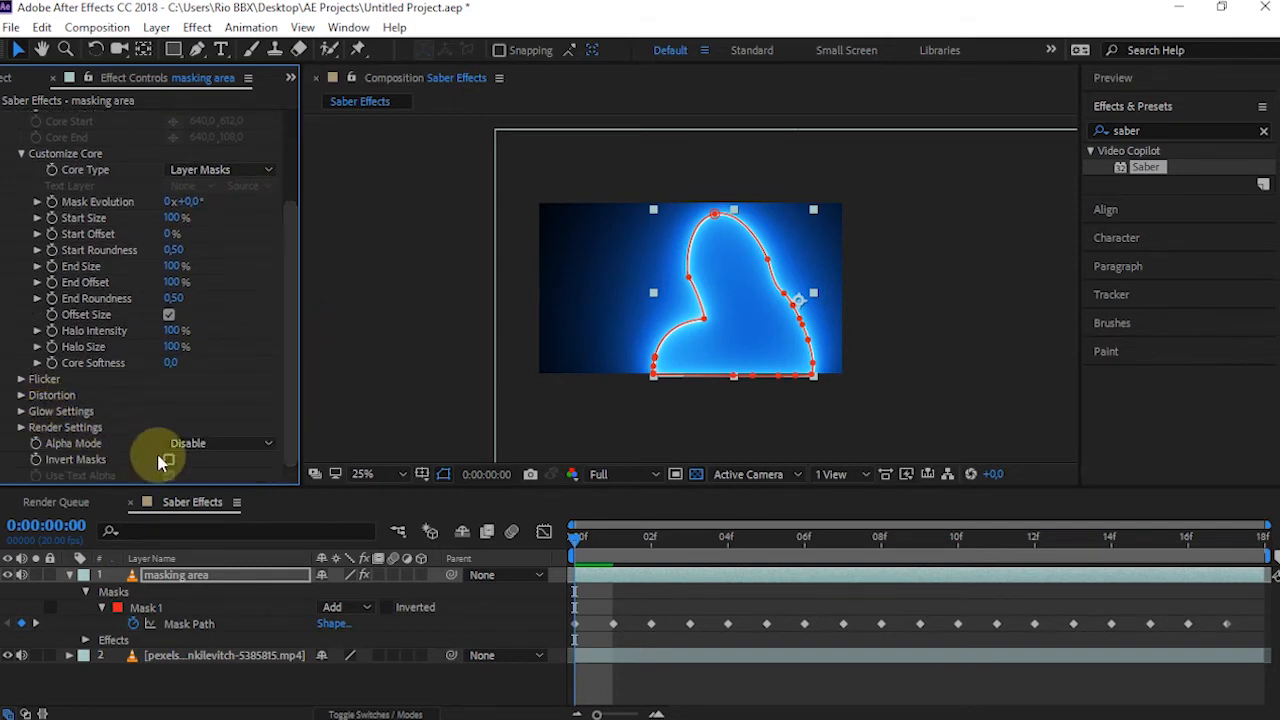
left_click(21, 427)
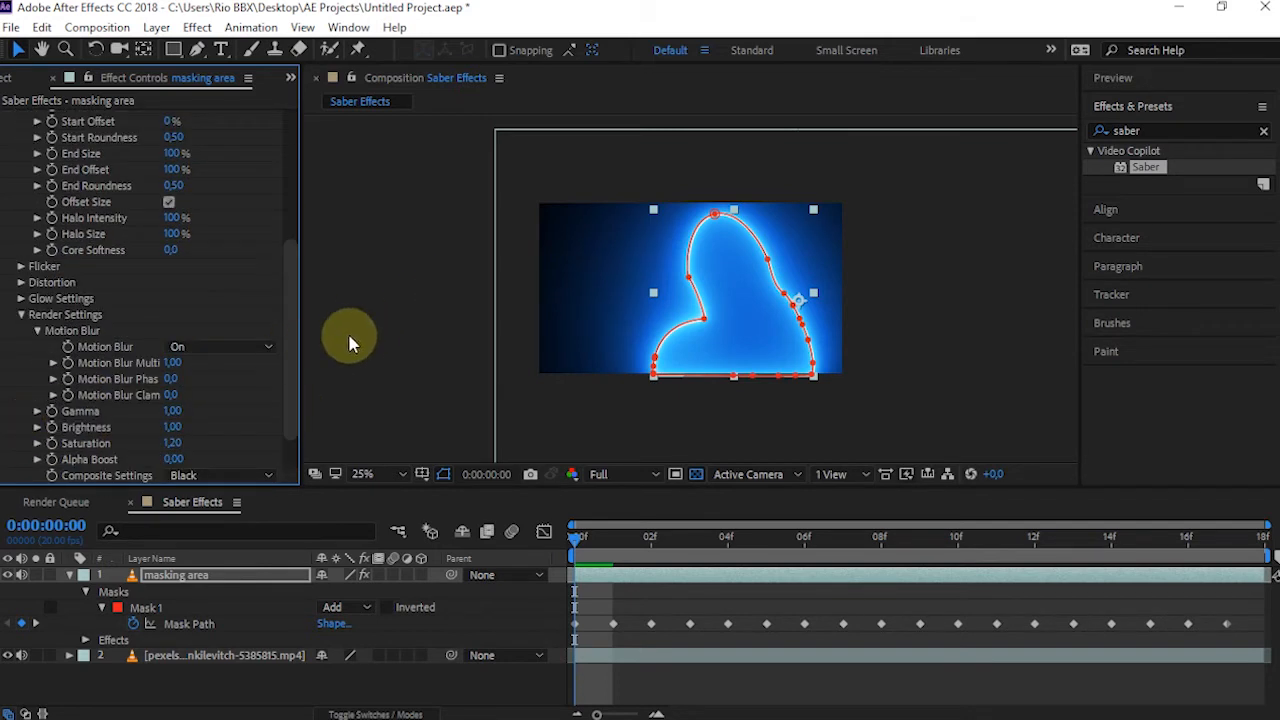
left_click_drag(288, 357, 275, 405)
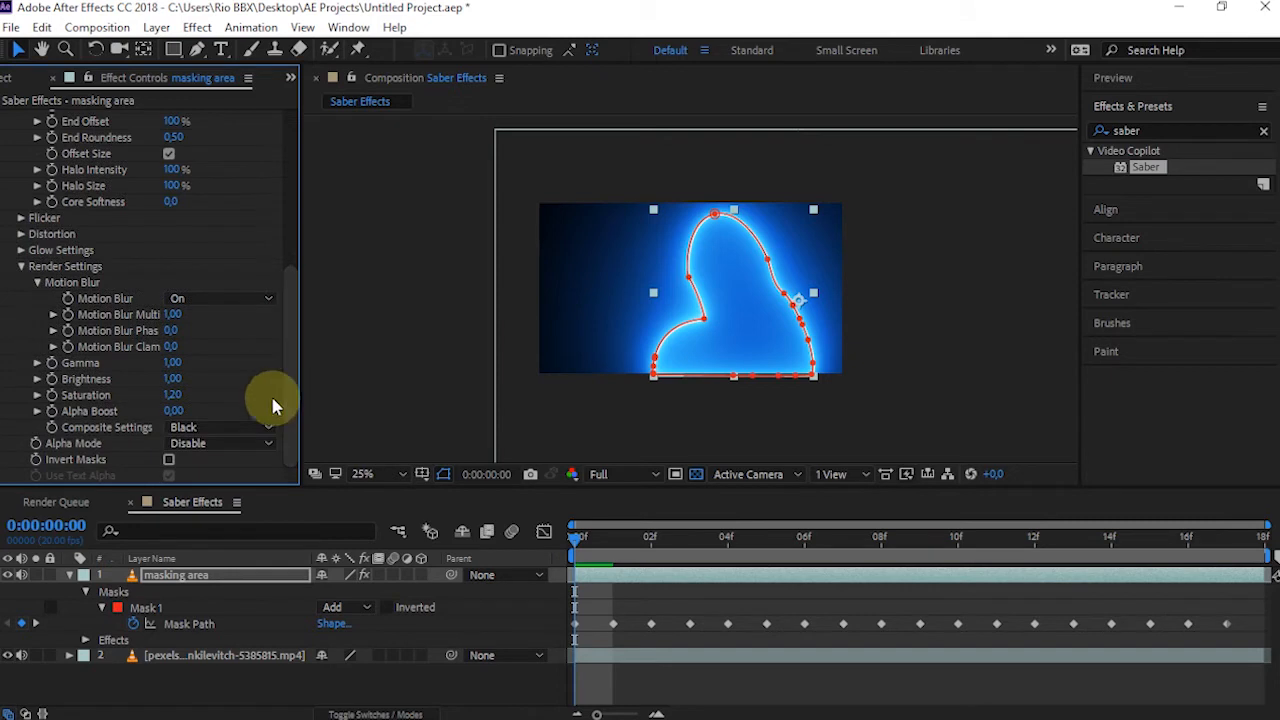
left_click(188, 430)
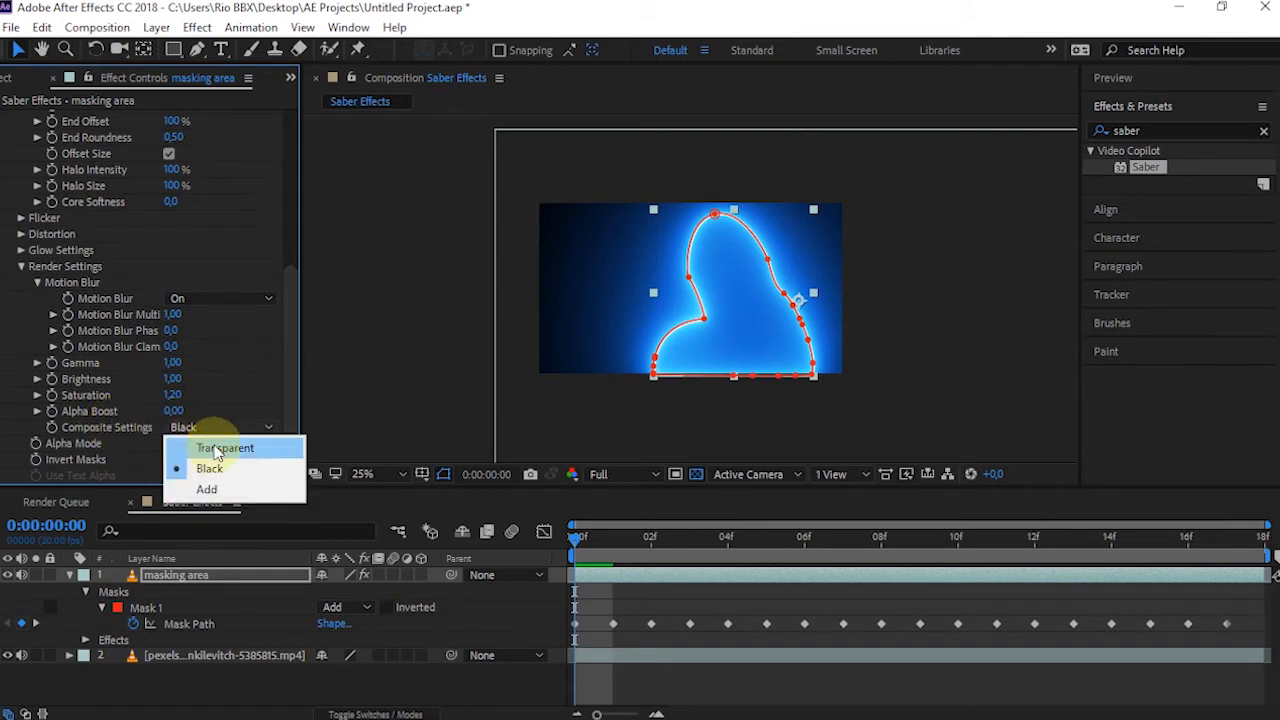
left_click(211, 449)
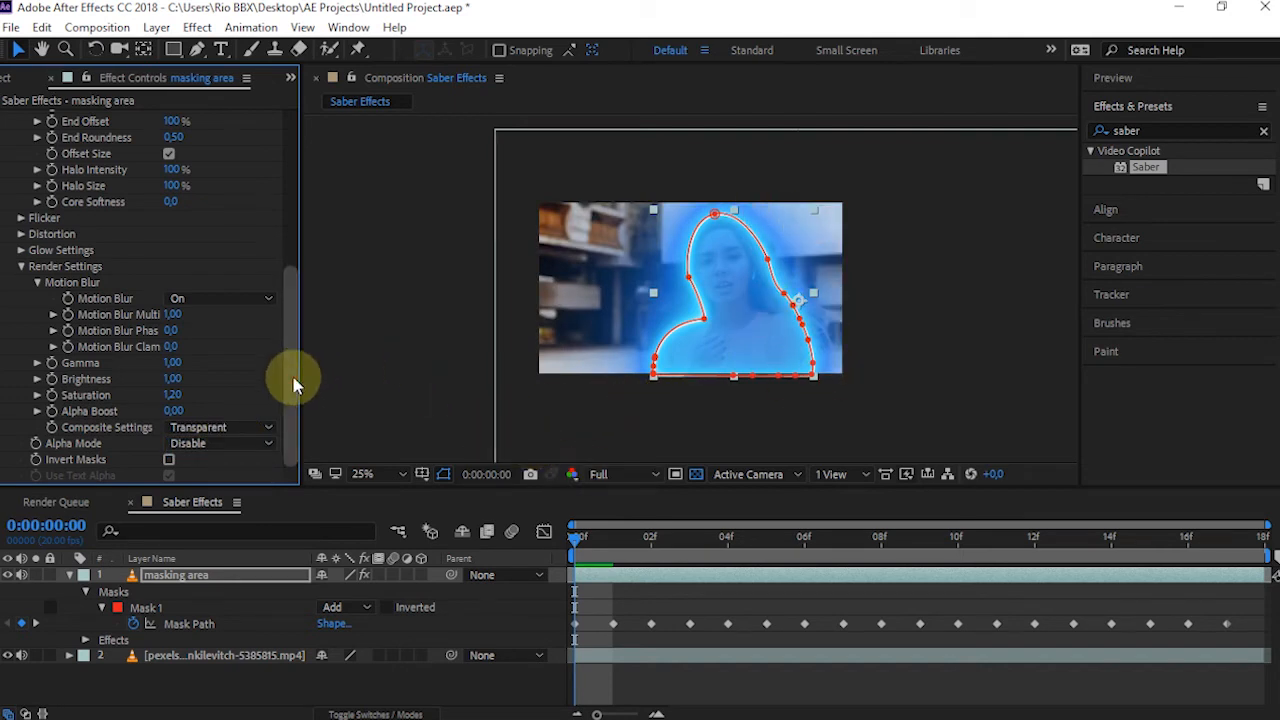
Set Saber's Glow Intensity to 40%
left_click_drag(294, 380, 313, 207)
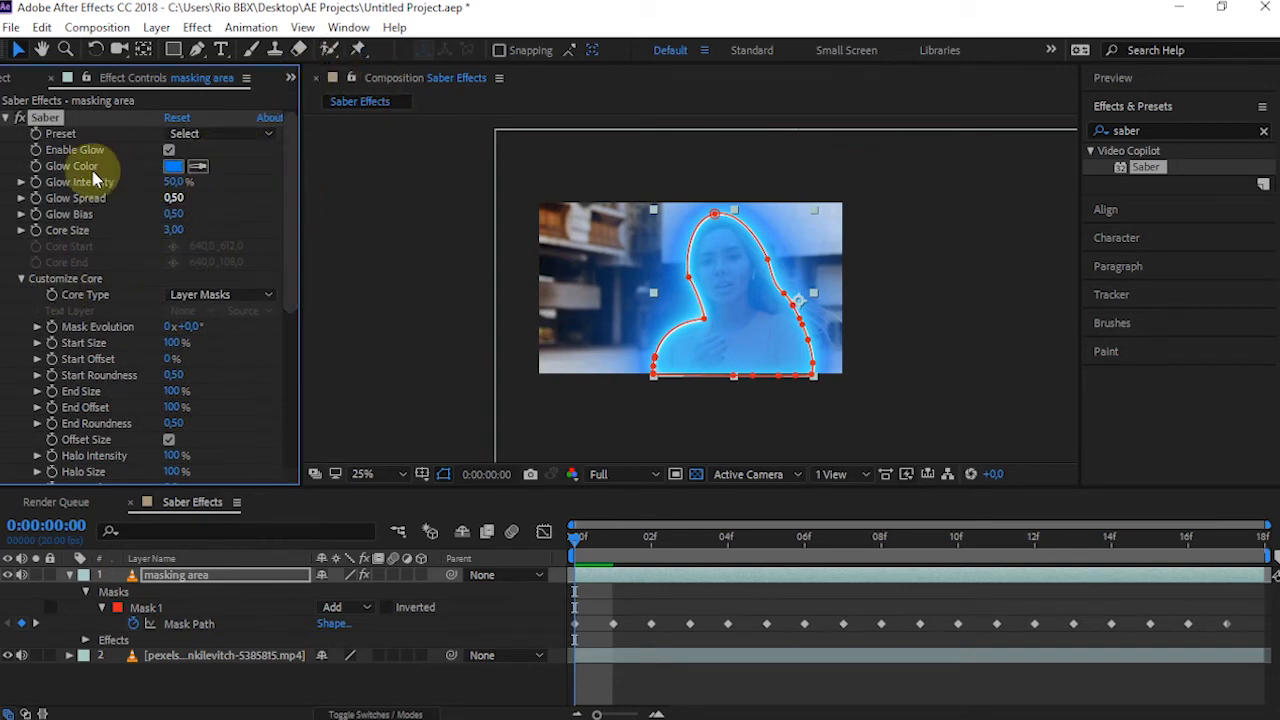
mouse_move(175, 190)
left_mouse_down()
mouse_move(151, 177)
mouse_move(189, 206)
mouse_move(178, 188)
left_mouse_up()
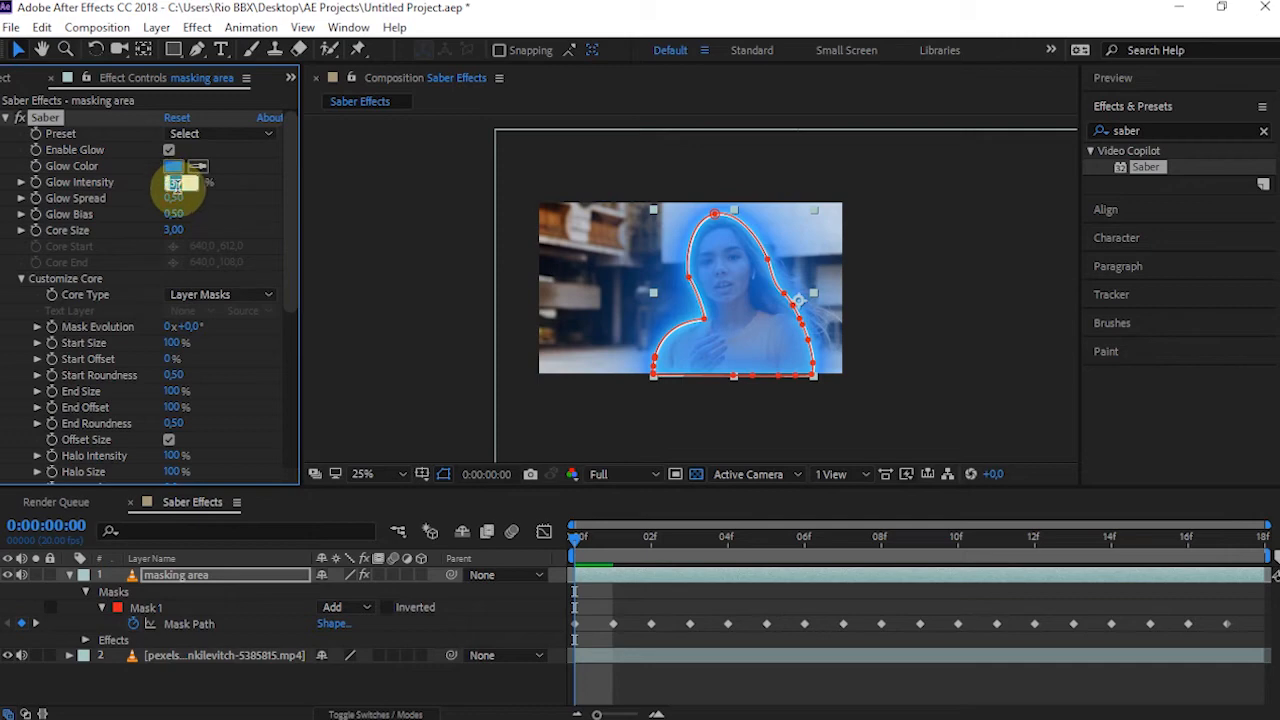
type("40")
key("Return")
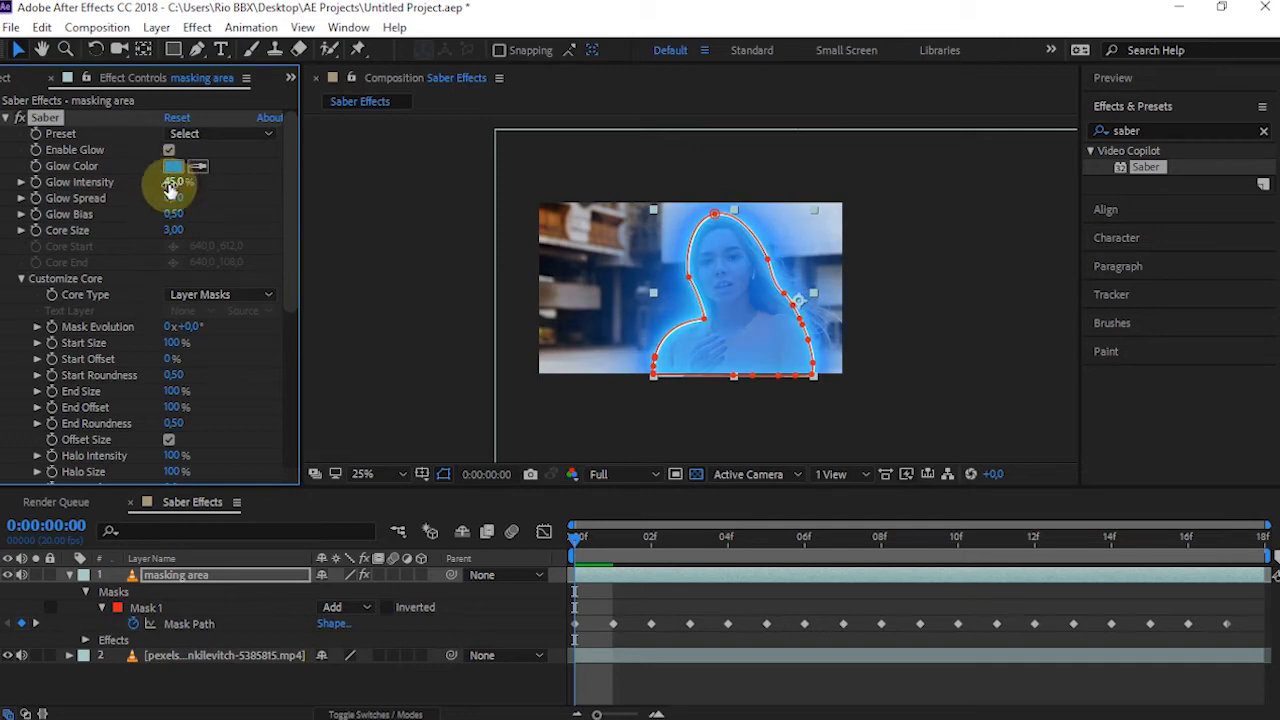
left_click(171, 187)
type("40")
key("Return")
left_click(229, 222)
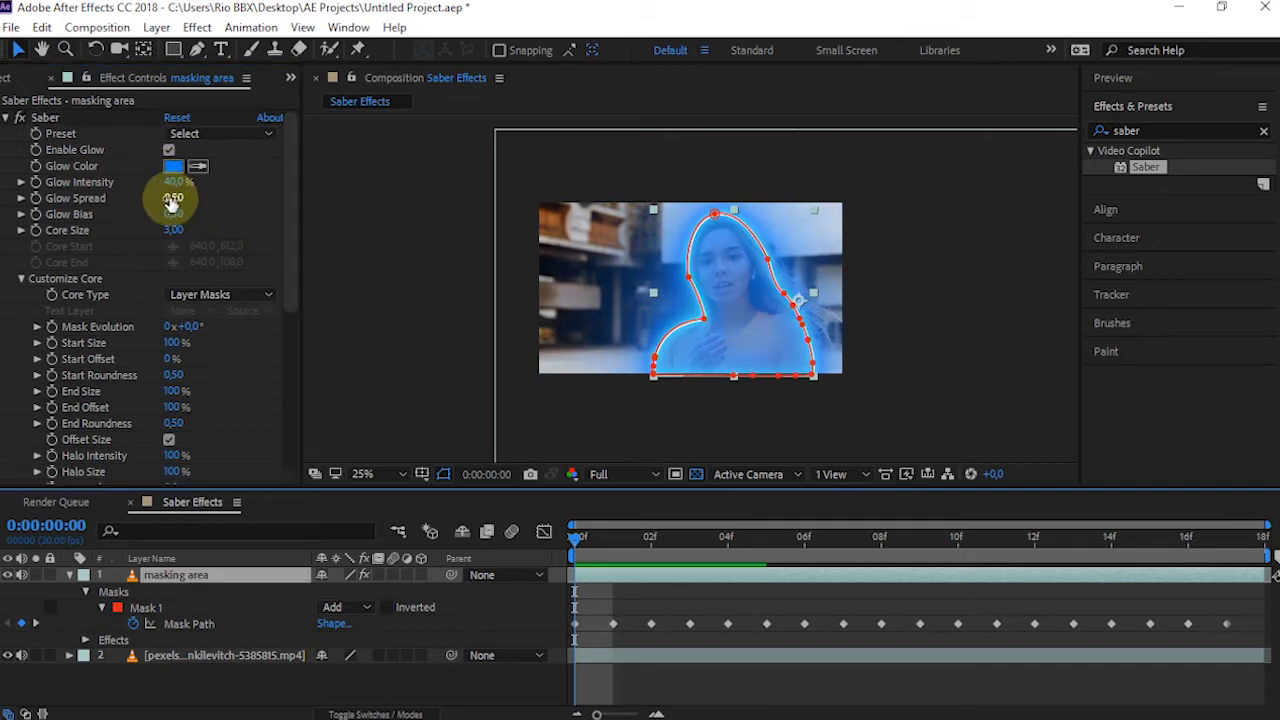
Try lowering Saber's Glow Spread to 0,15 and undo the change
mouse_move(172, 198)
left_mouse_down()
mouse_move(206, 194)
mouse_move(160, 173)
mouse_move(90, 197)
mouse_move(172, 222)
left_mouse_up()
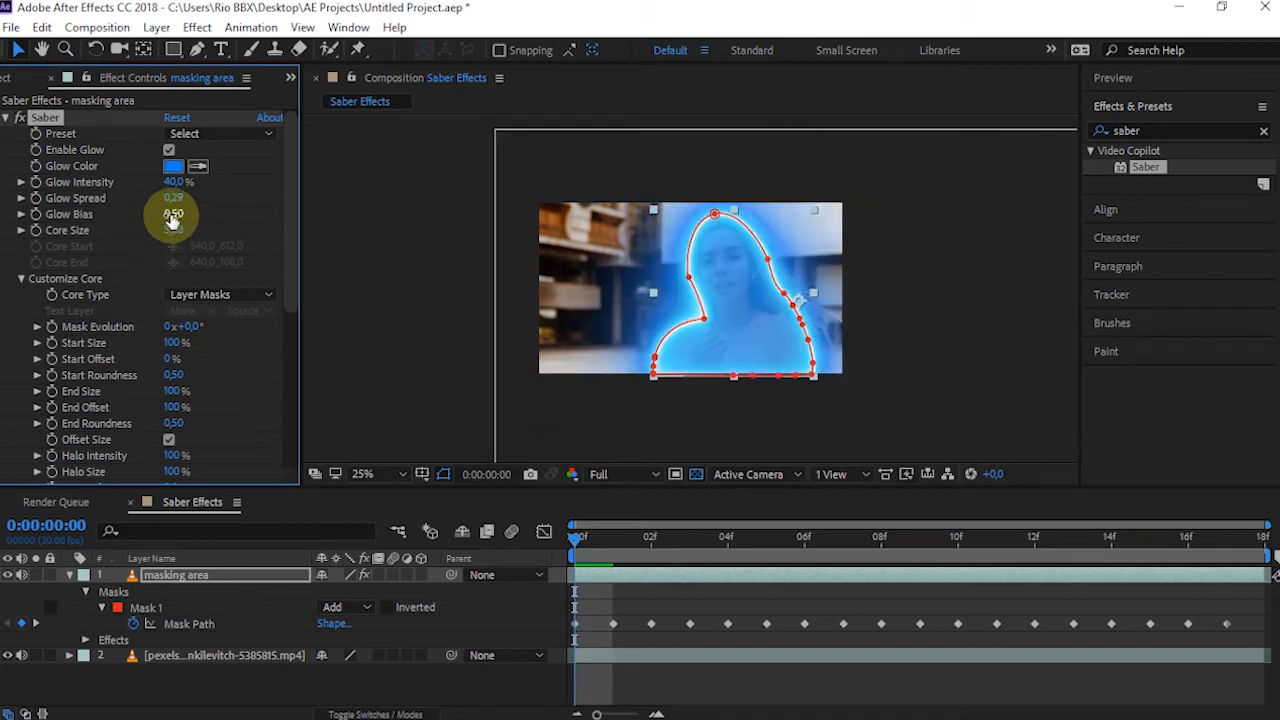
left_click(180, 199)
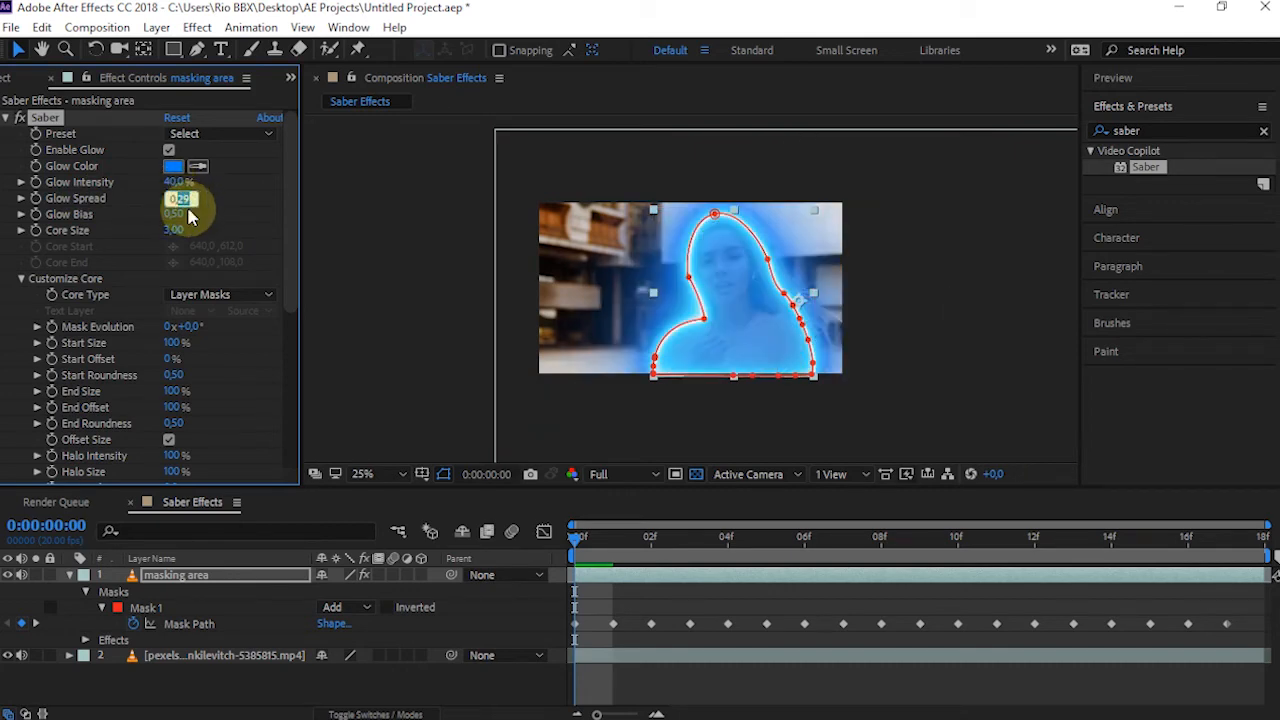
type("0,15")
key("Return")
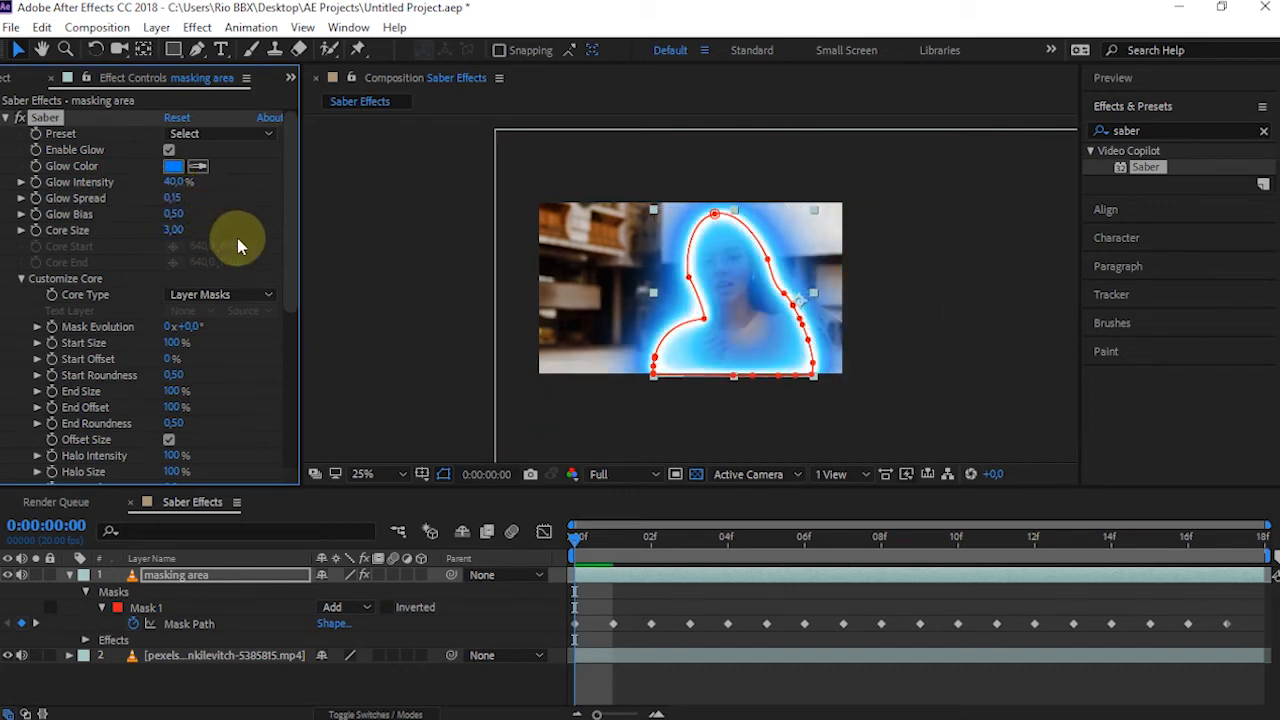
key("ctrl+z")
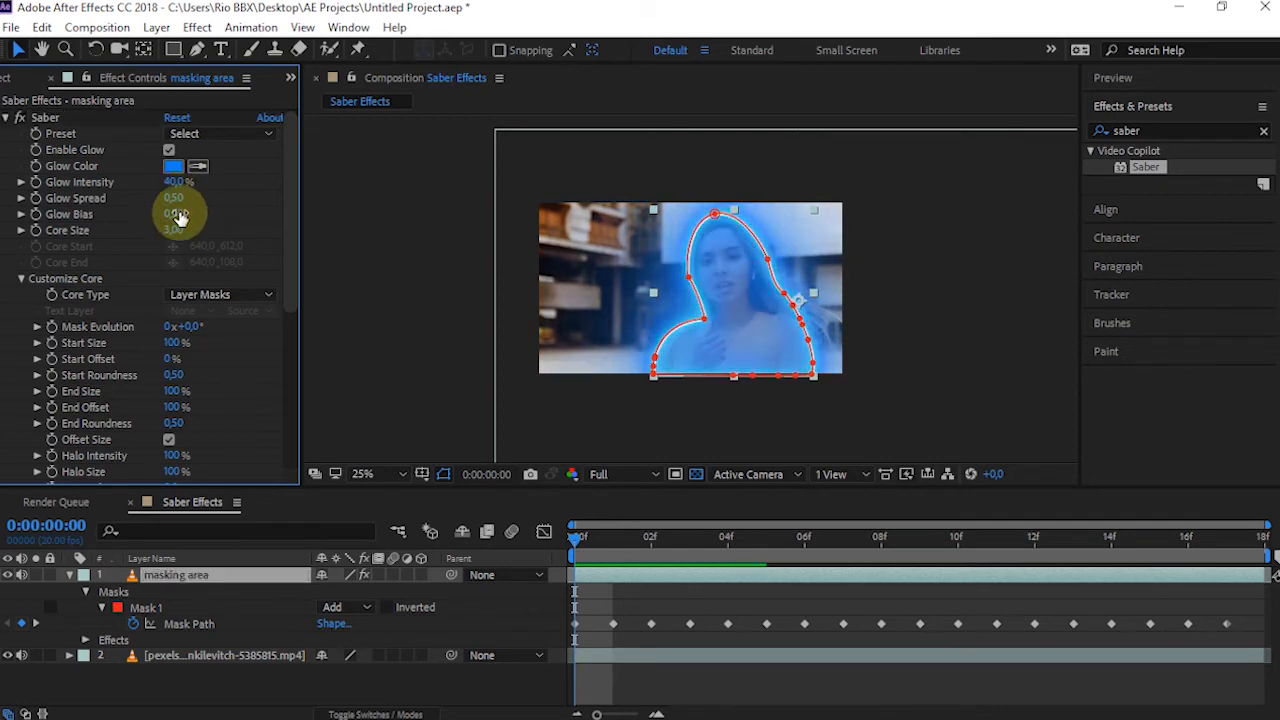
Tighten the Saber glow with Glow Spread 0,30, Glow Bias 0,10 and Core Size 2,00
left_click_drag(175, 214, 160, 217)
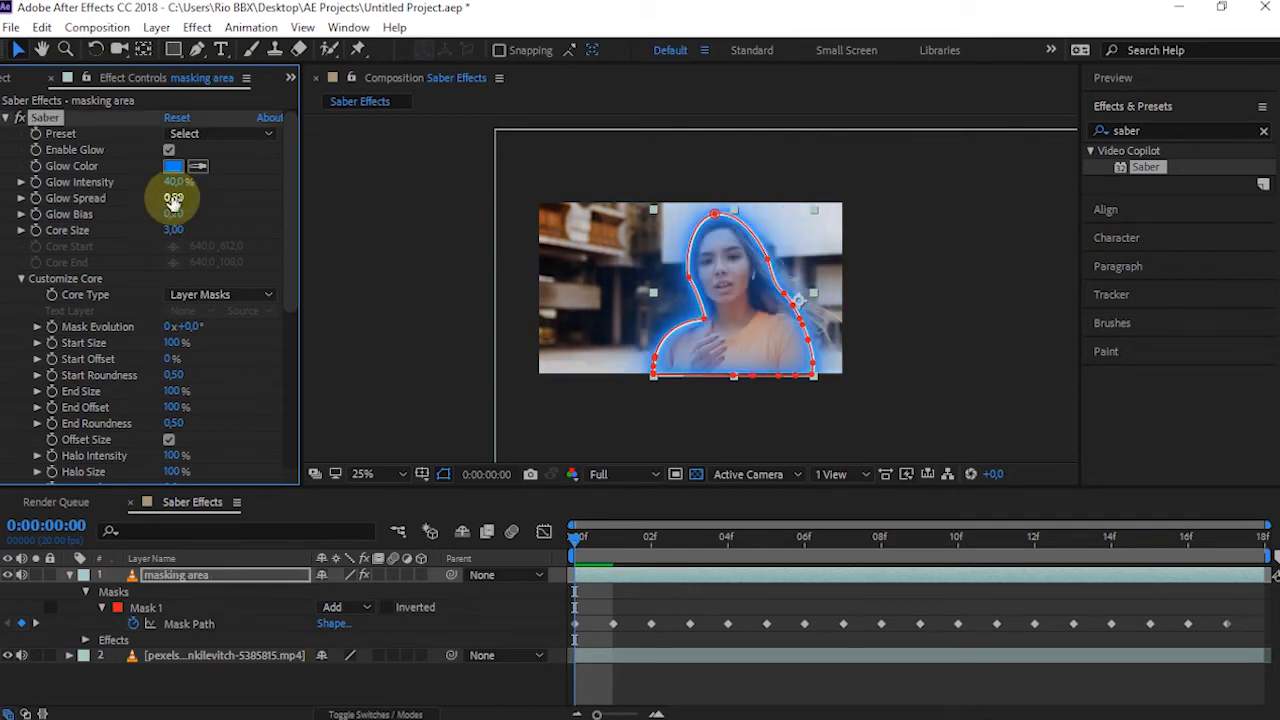
type("0,2")
key("Return")
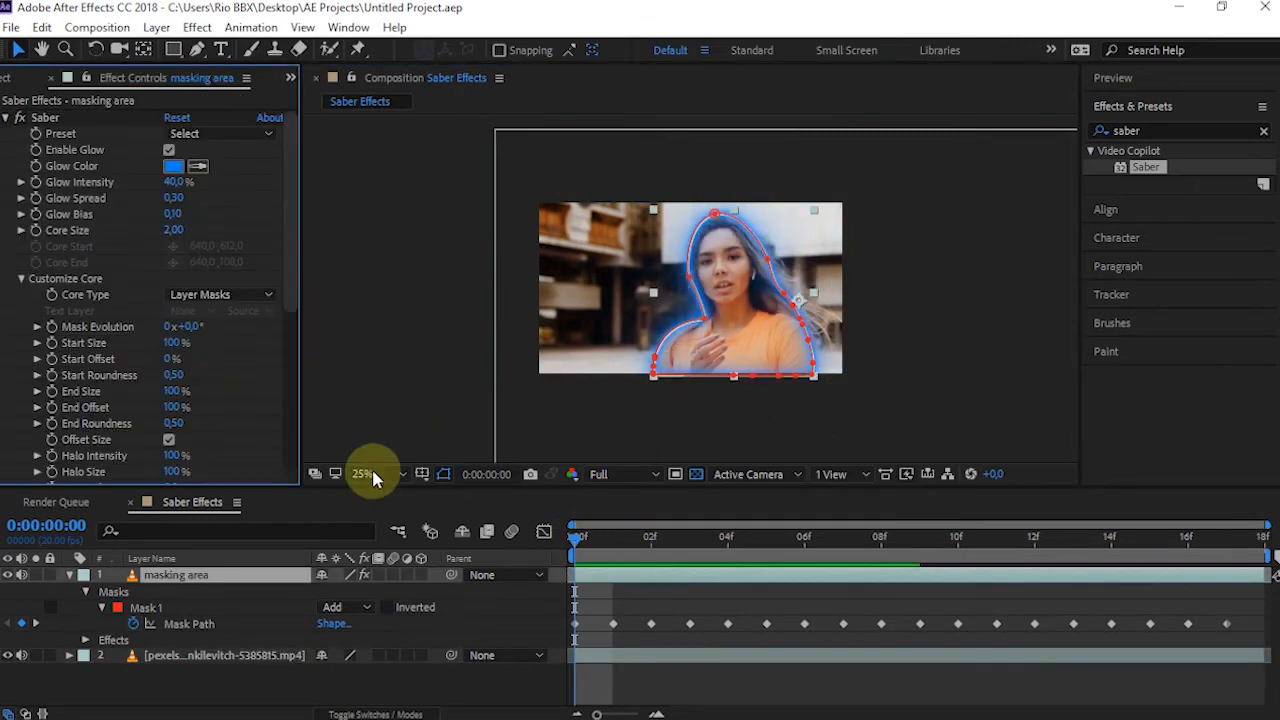
Enable keyframing for Saber's Start Offset and End Offset at the first frame, reveal the keyframes and set End Offset to 0%
left_click(51, 361)
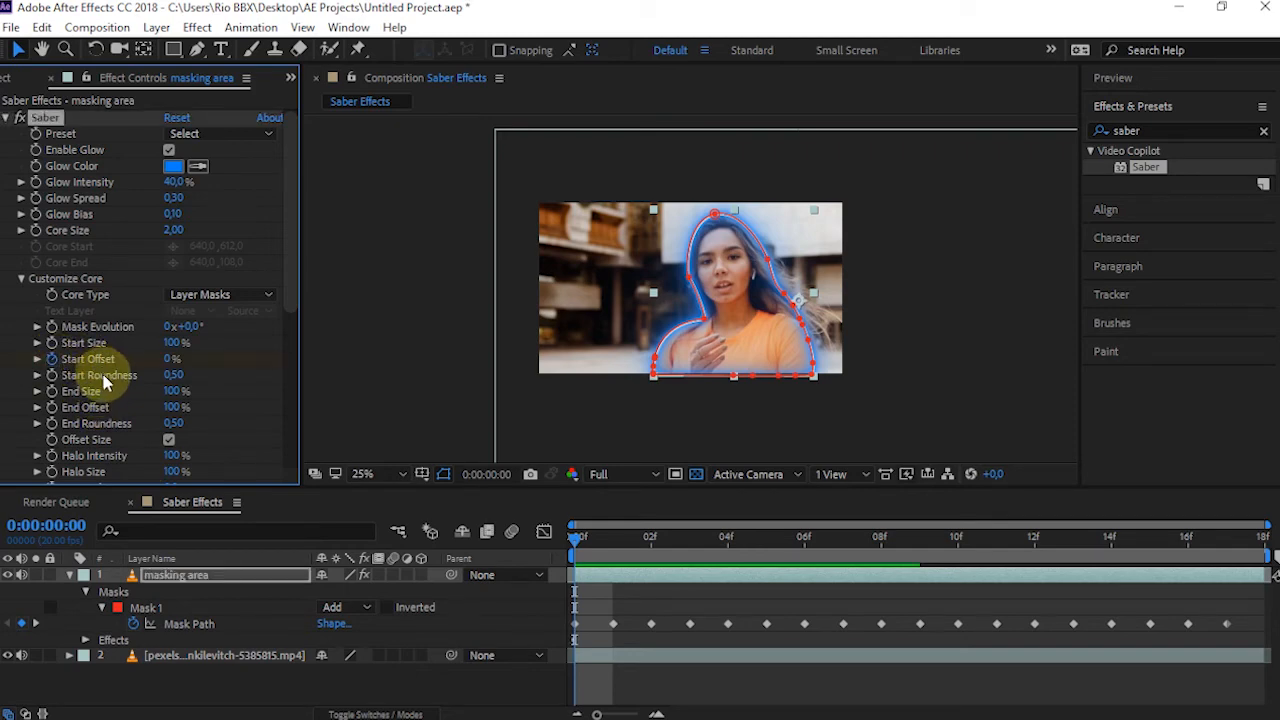
left_click(52, 407)
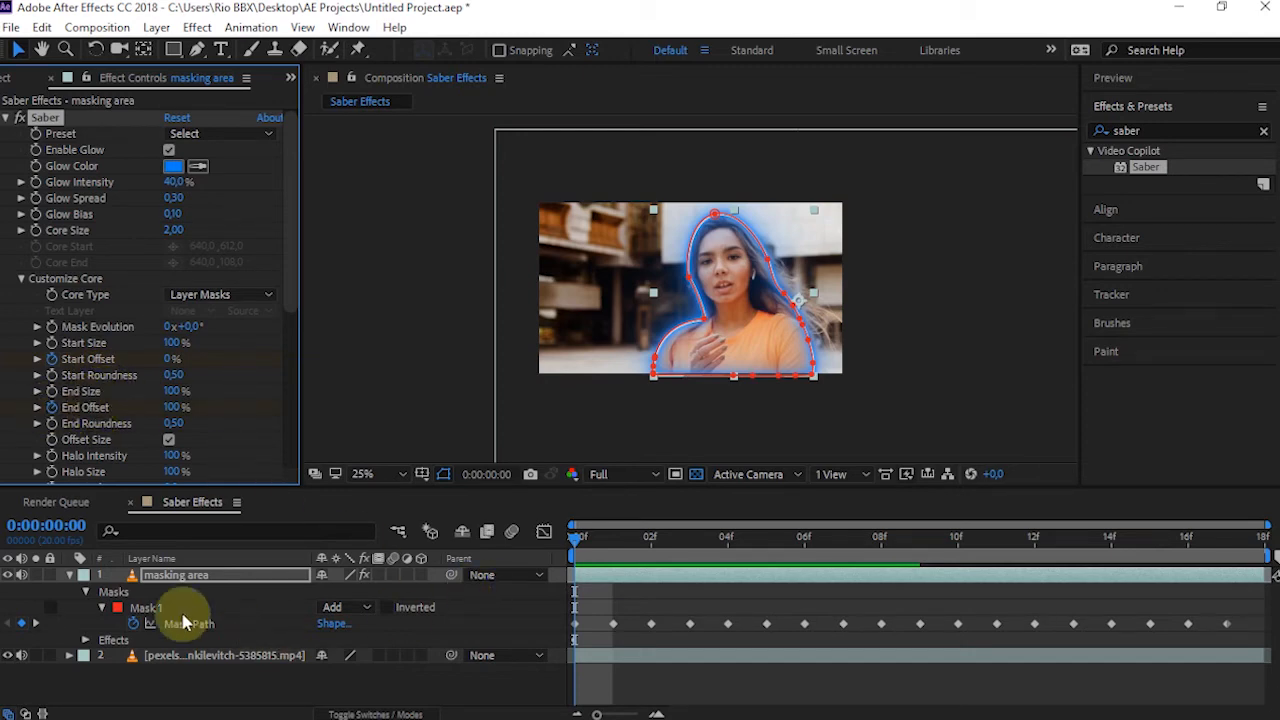
key("u")
key("u")
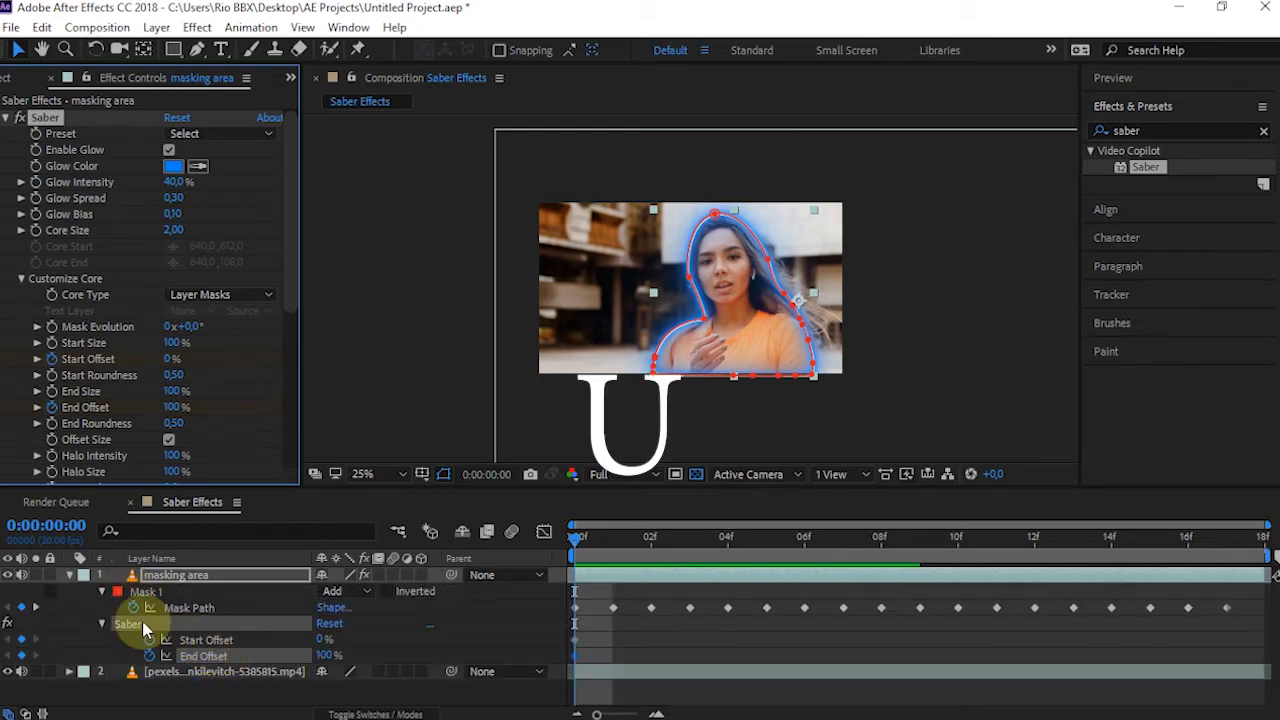
left_click(576, 641)
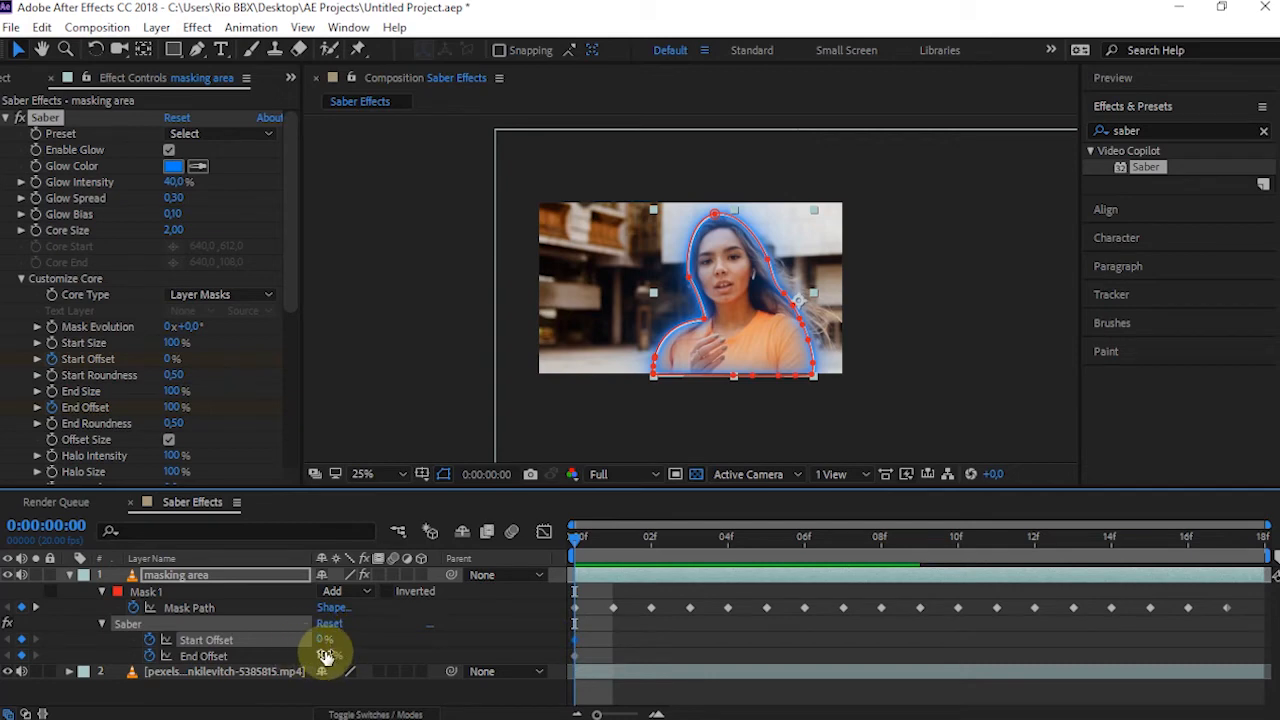
left_click_drag(322, 656, 126, 656)
Keyframe Saber's Start Offset and End Offset at 100% on frame 10 and save the project
left_click_drag(663, 552, 946, 573)
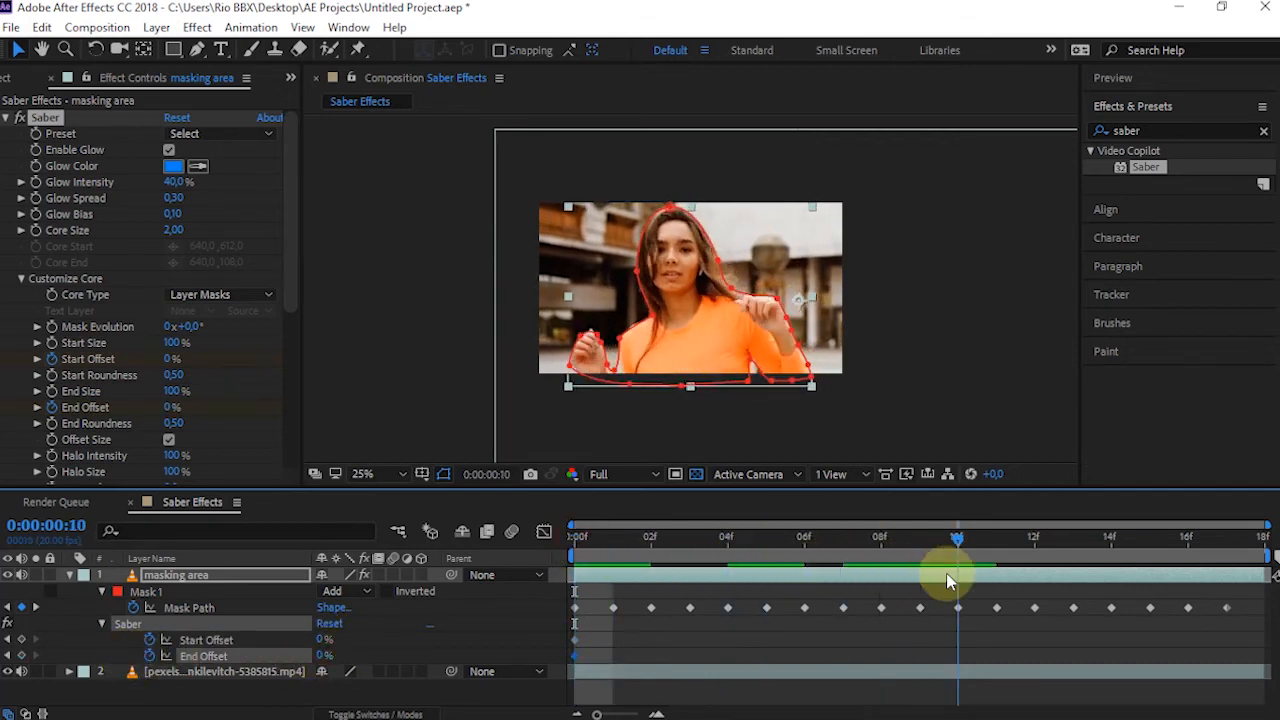
left_click_drag(322, 640, 561, 629)
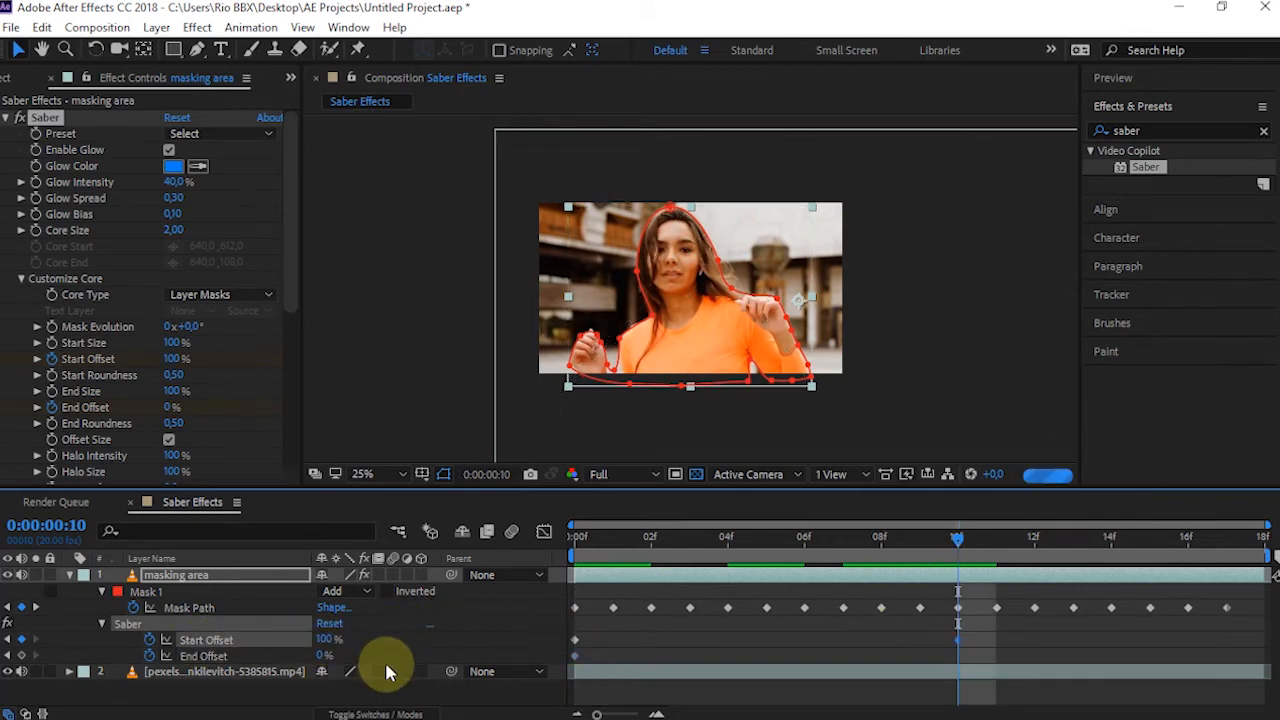
left_click_drag(336, 658, 663, 677)
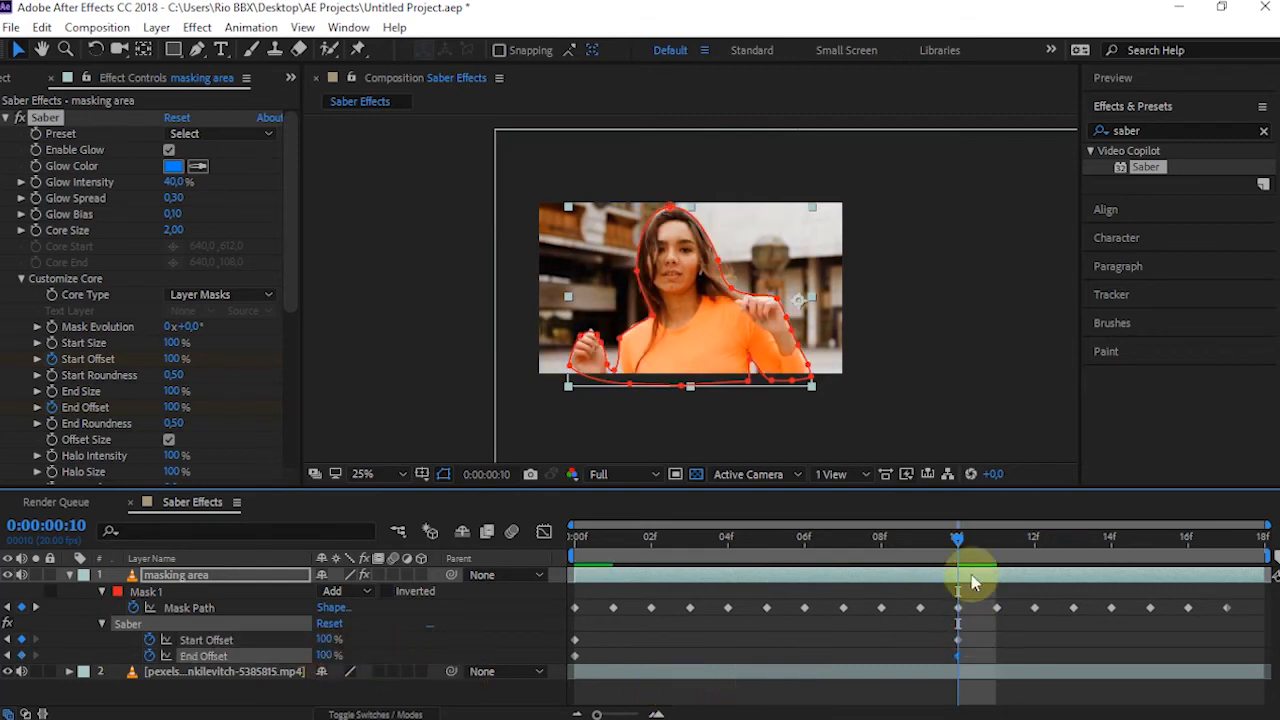
key("ctrl+s")
Move Saber's two Start Offset keyframes four frames later, to frames 4 and 14, and preview the animation from the first frame
left_click_drag(971, 626, 574, 649)
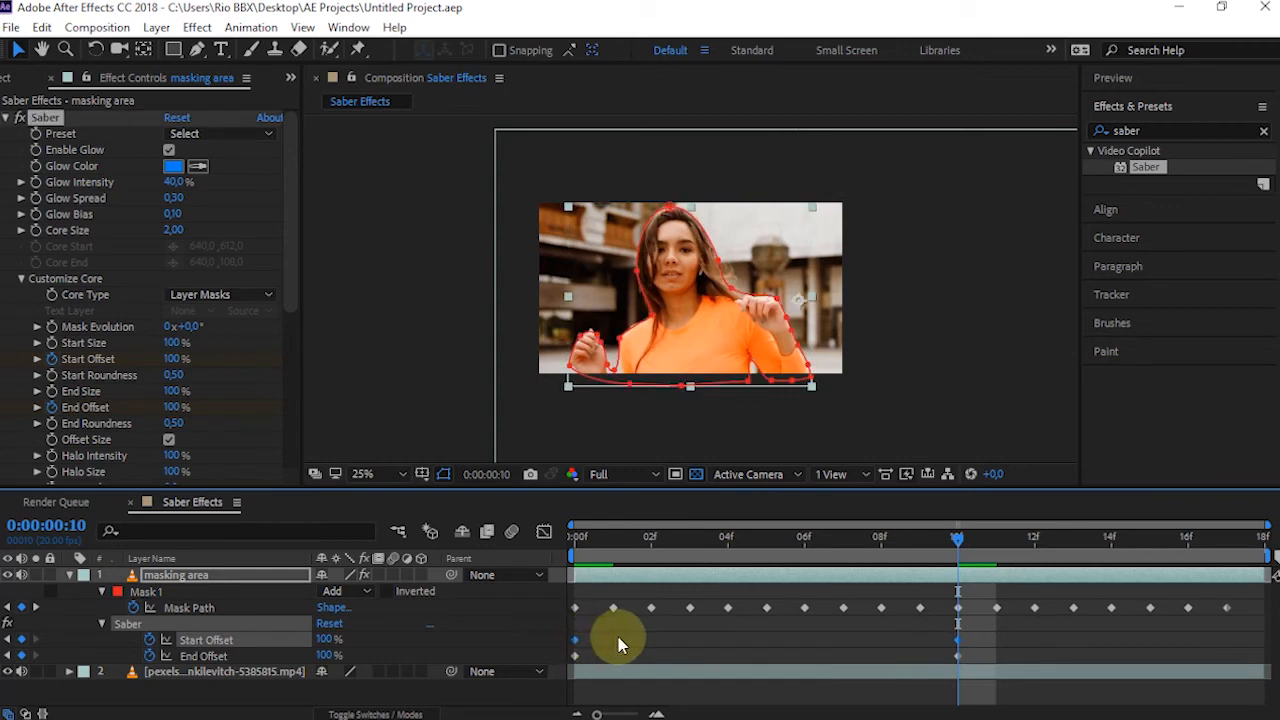
left_click_drag(668, 653, 730, 649)
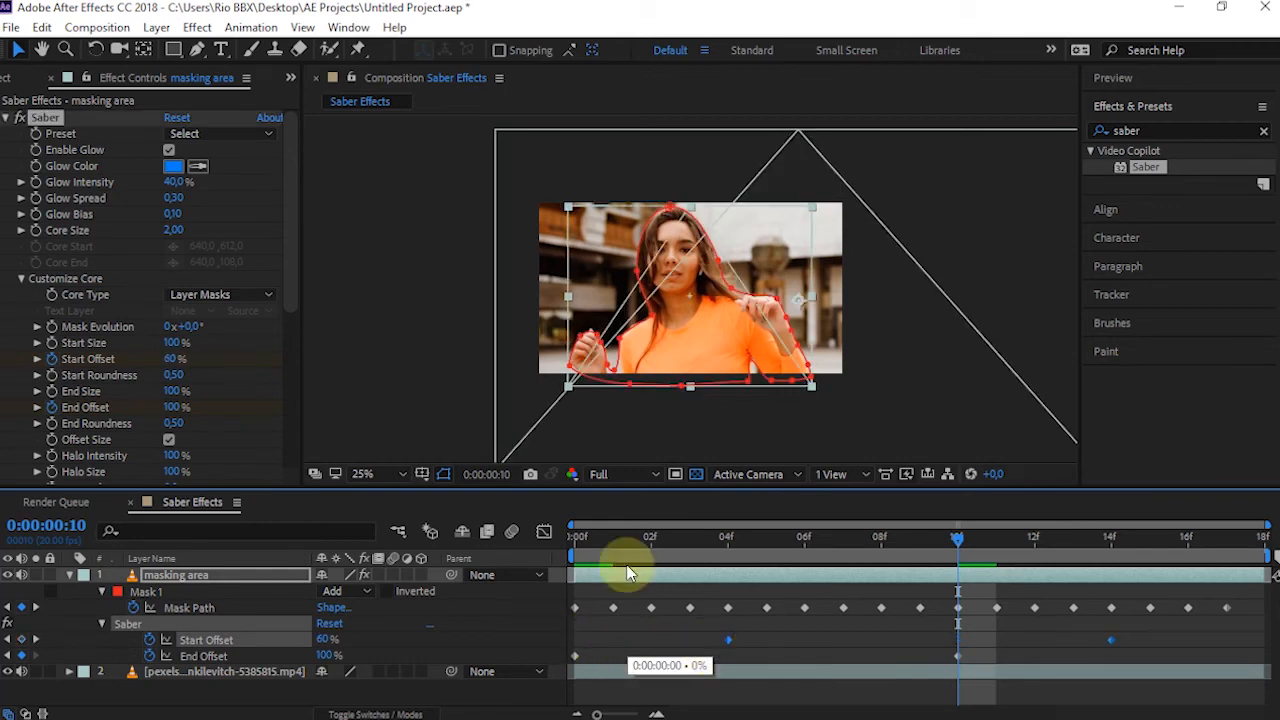
left_click(575, 541)
left_click(584, 600)
key("space")
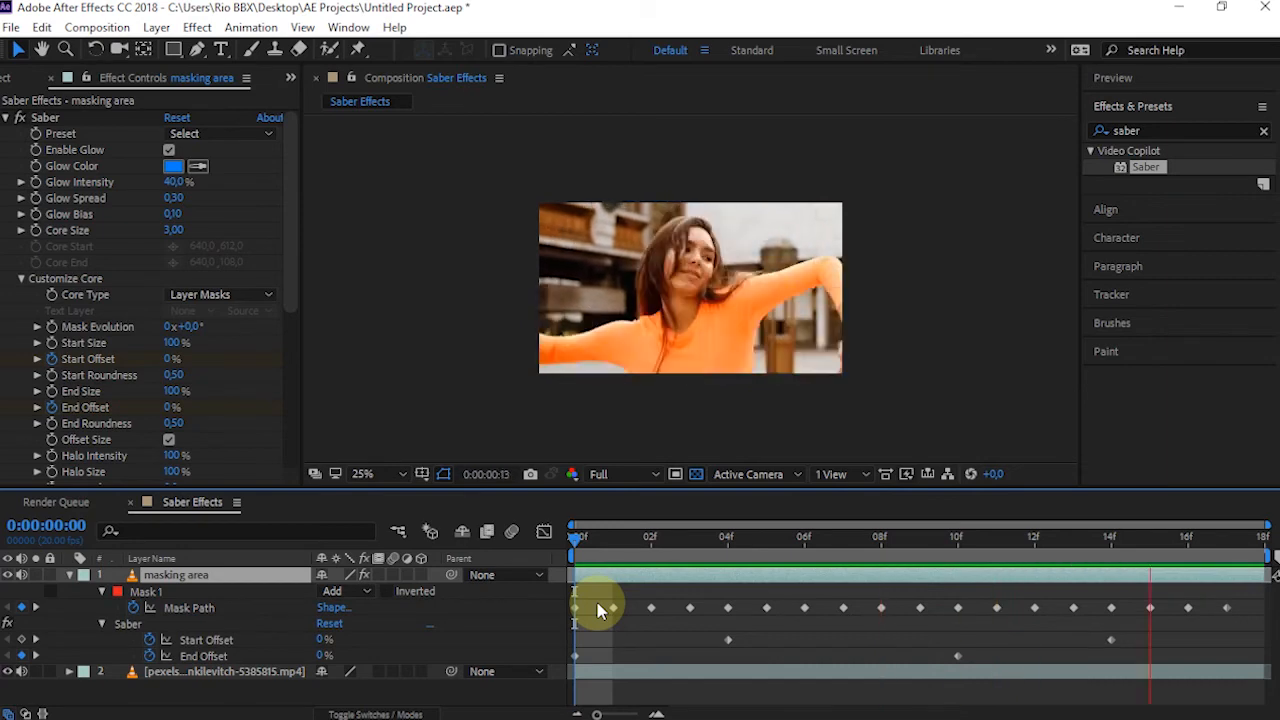
left_click(596, 542)
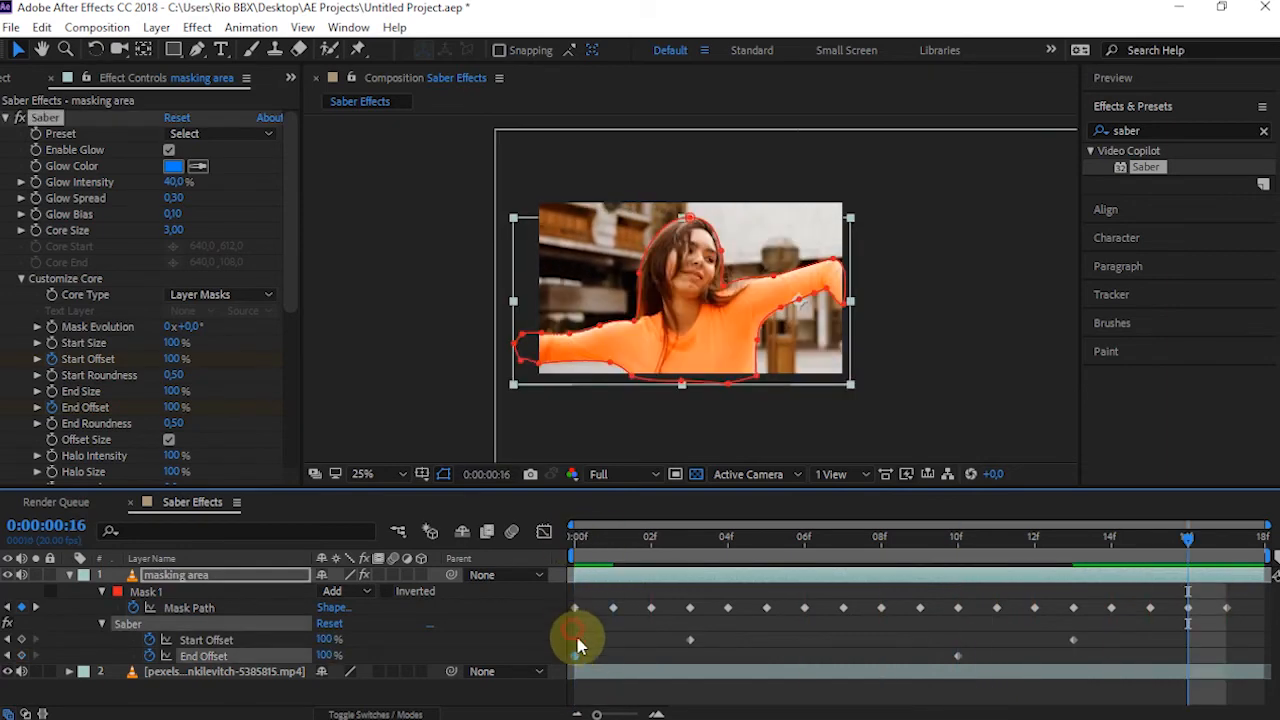
Retime Saber's offset keyframes so Start Offset runs from frame 5 to 16 and End Offset from frame 2 to 13
left_click_drag(573, 627, 808, 656)
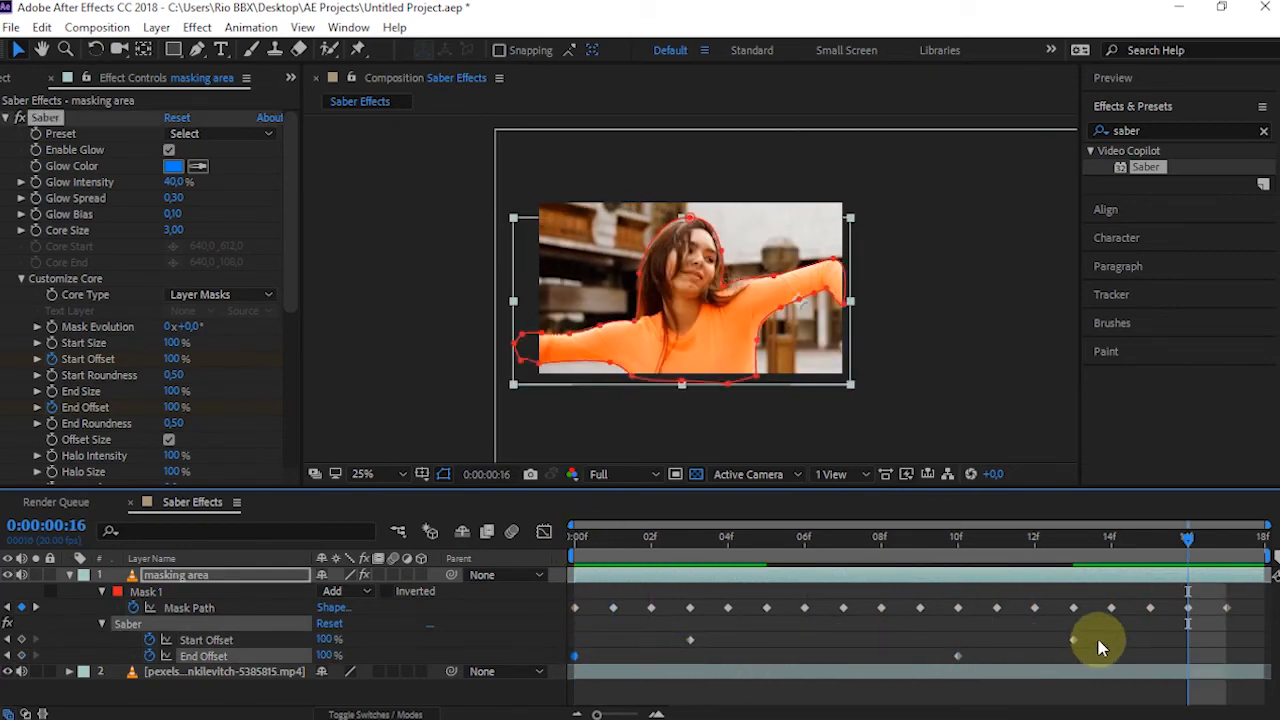
left_click_drag(1100, 604, 525, 675)
left_click_drag(750, 635, 754, 636)
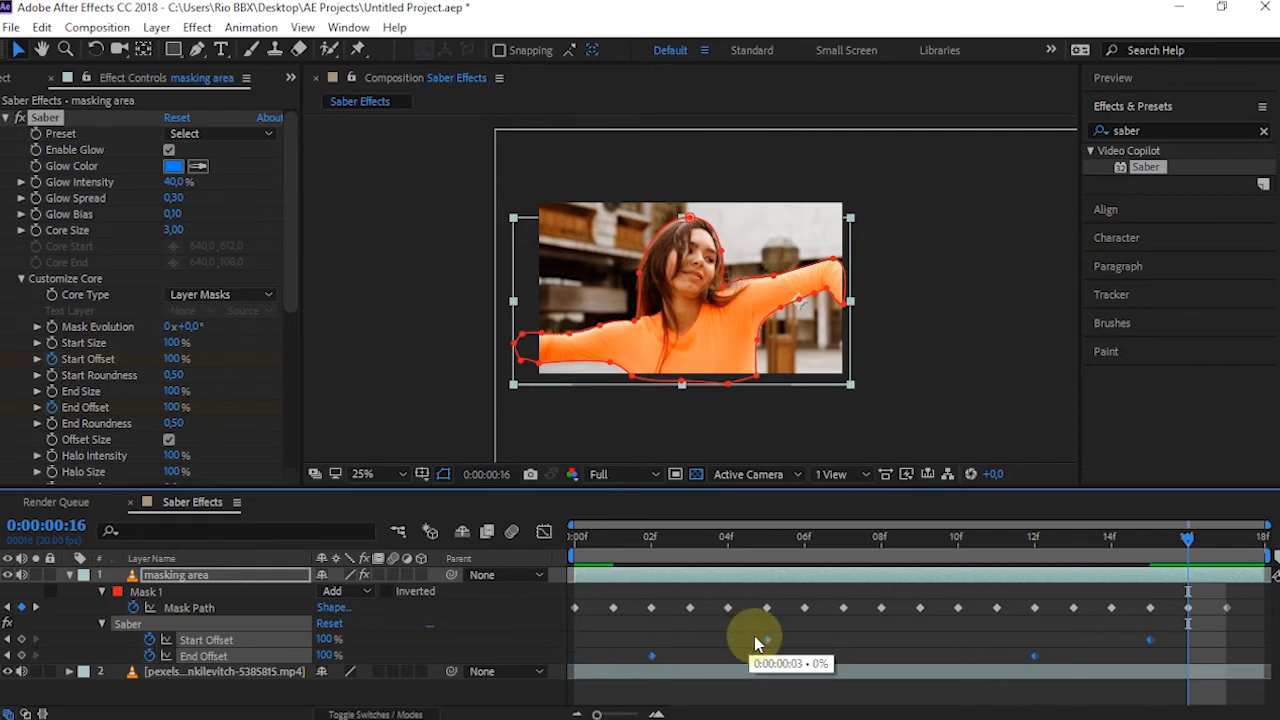
left_click(855, 627)
left_click_drag(1150, 640, 1186, 638)
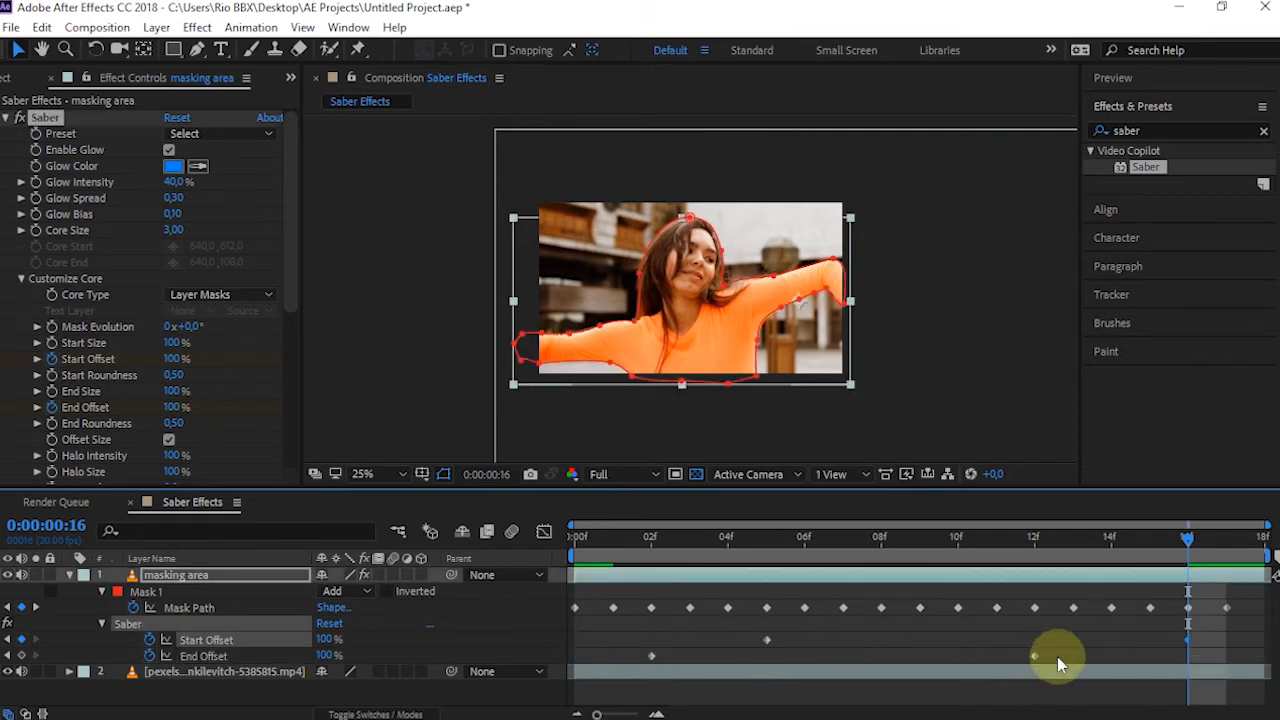
left_click_drag(1035, 657, 1074, 656)
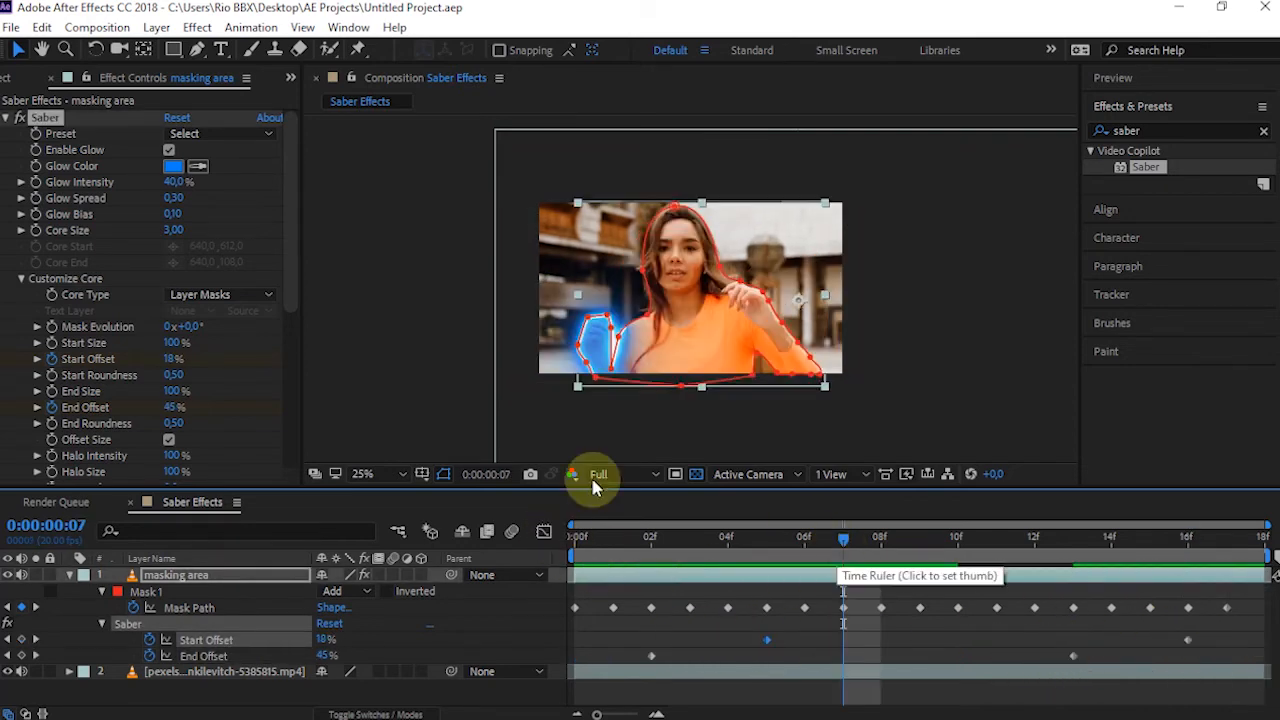
Change Saber's Glow Color to red FF0000 and check the outline at frame 12
left_click(173, 166)
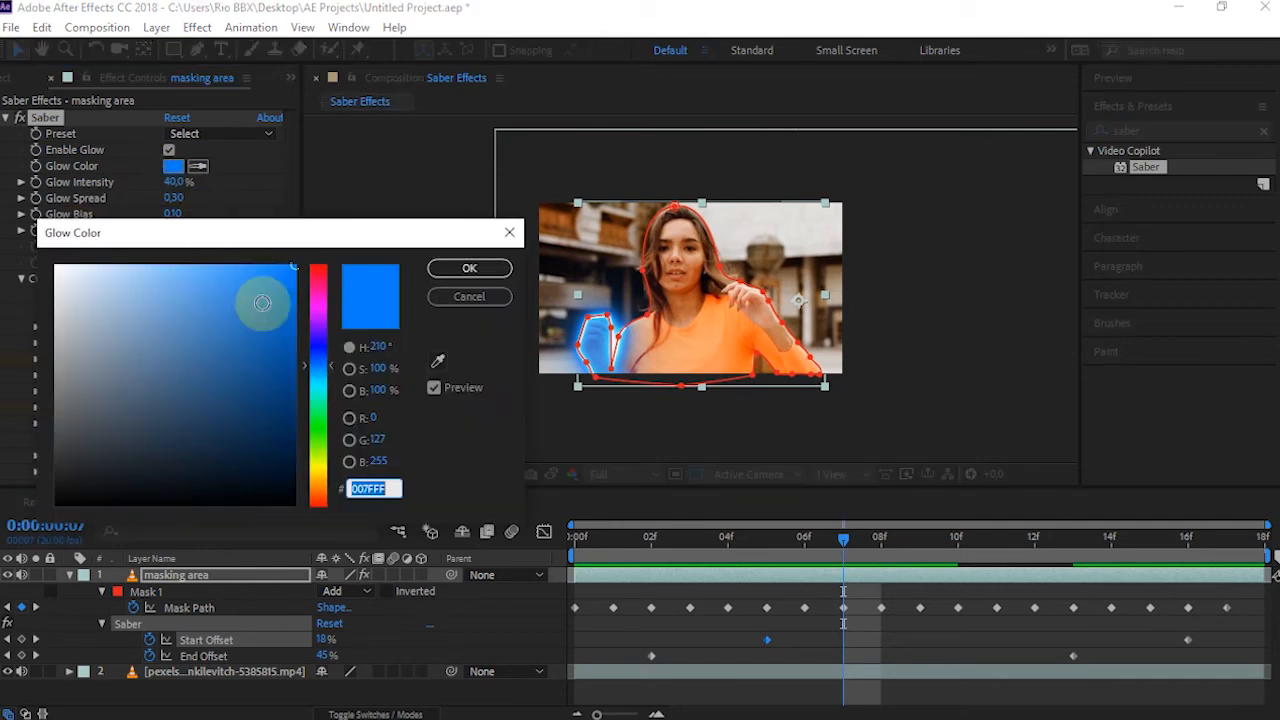
left_click_drag(316, 276, 314, 252)
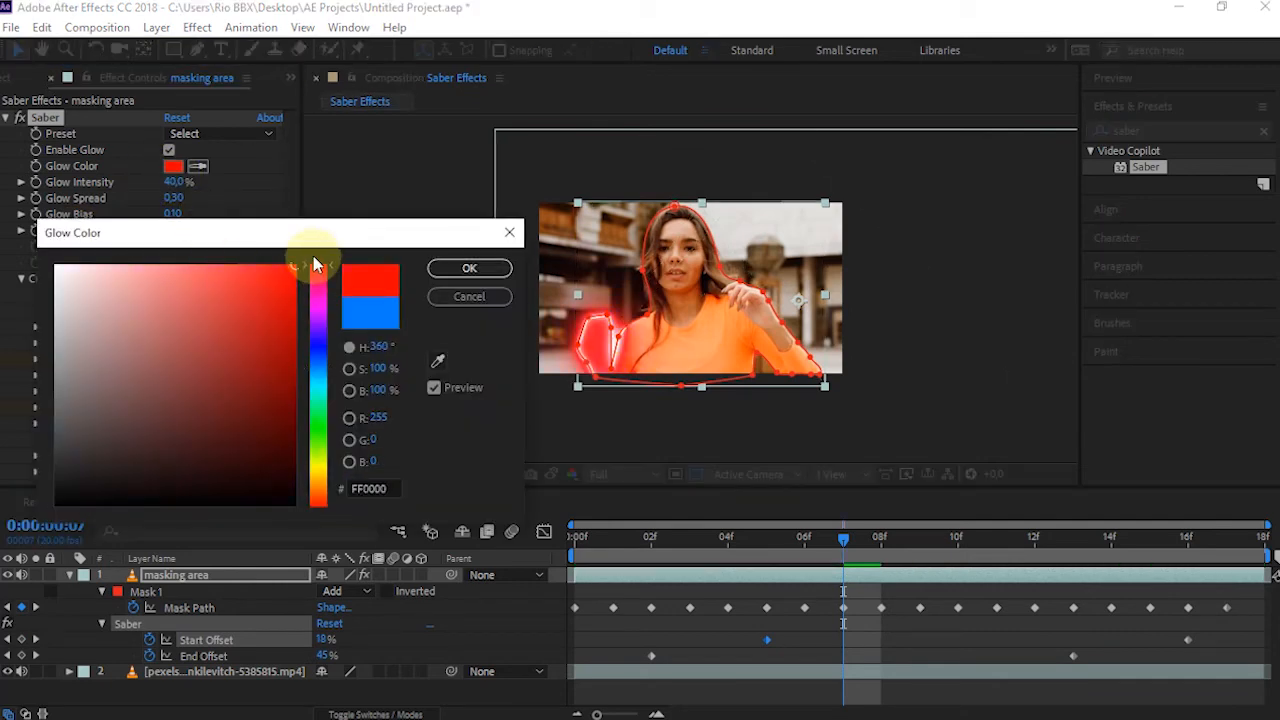
left_click(474, 270)
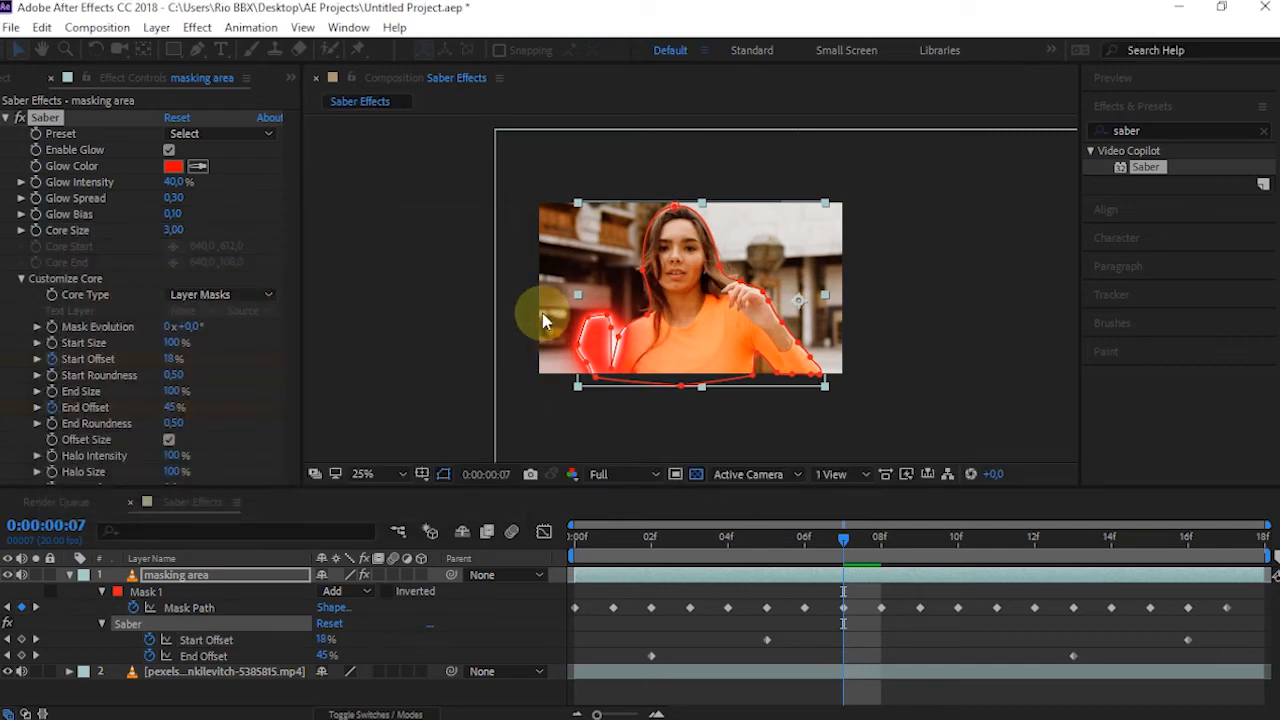
left_click(950, 540)
left_click(1036, 540)
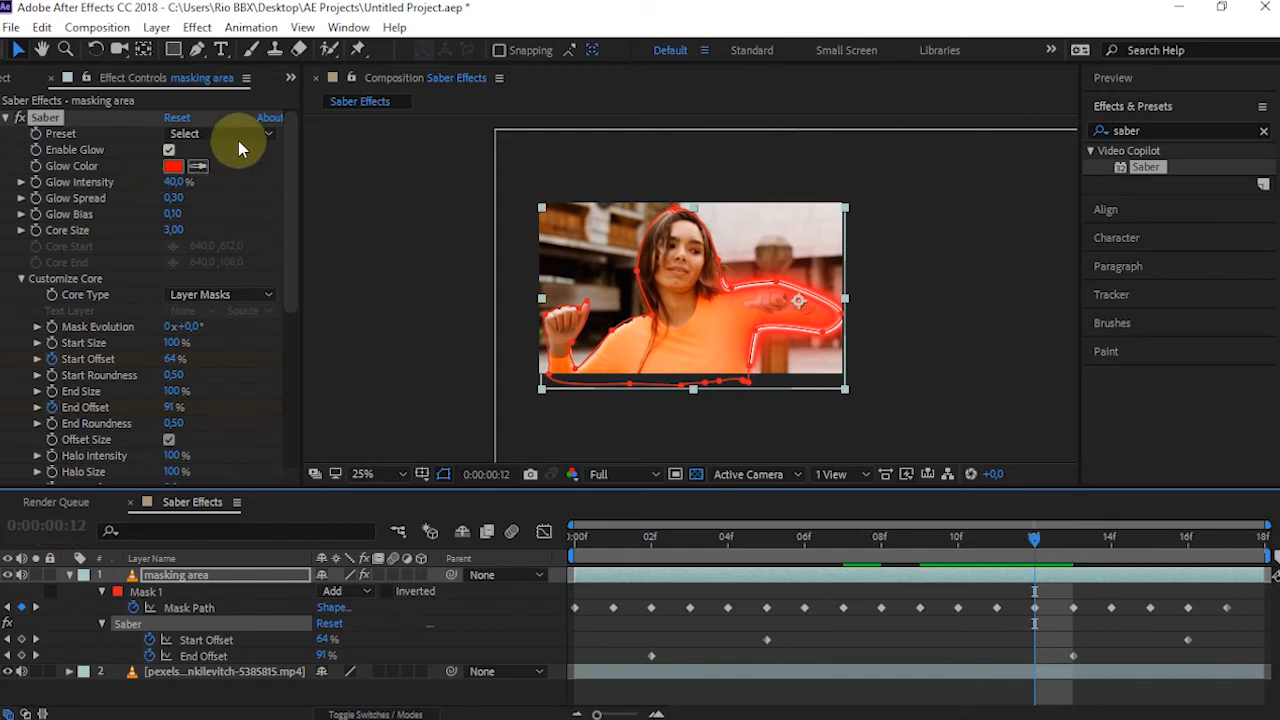
Try Saber's Energize and GhostBuster presets, checking the outline at several frames up to frame 15
left_click(265, 135)
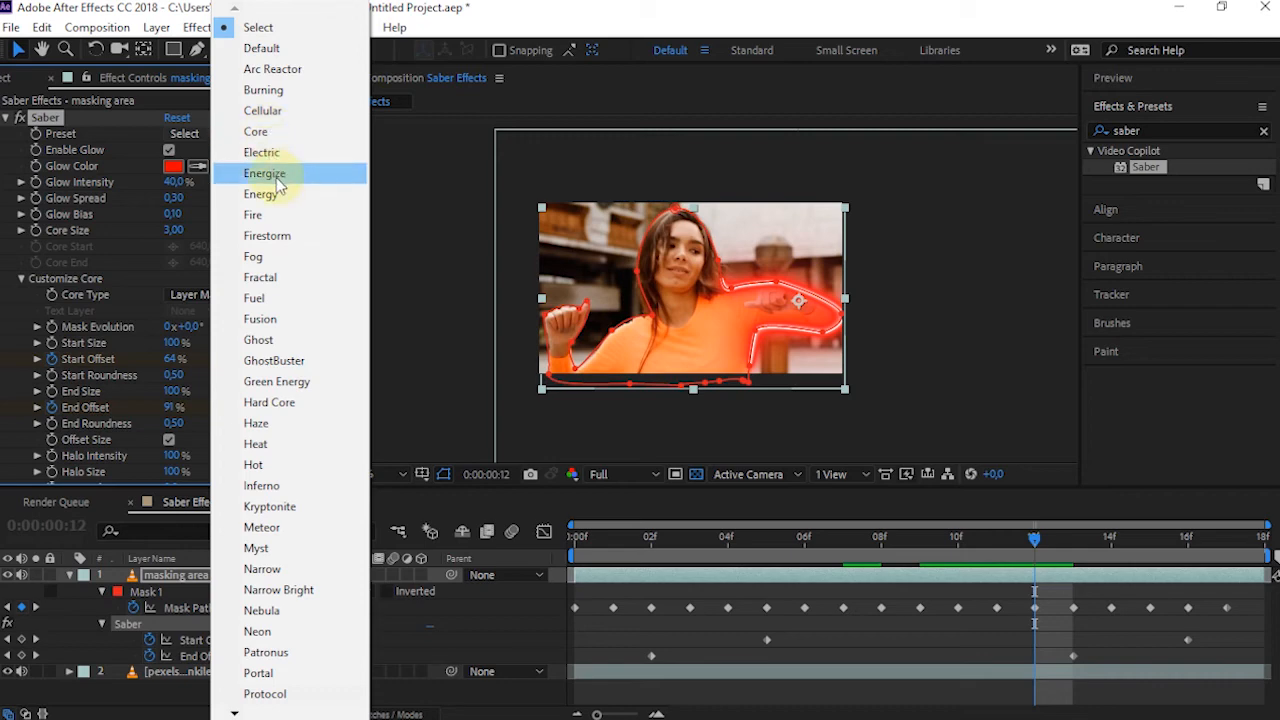
left_click(265, 173)
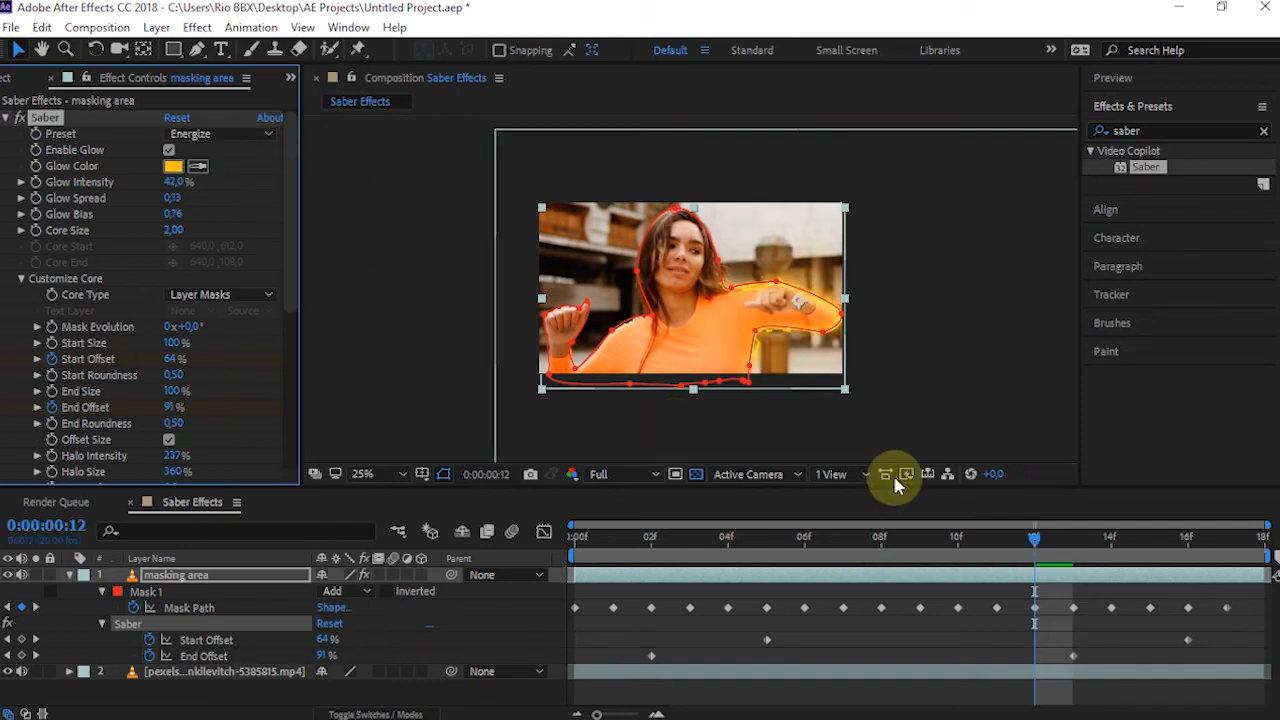
left_click_drag(1033, 543, 843, 543)
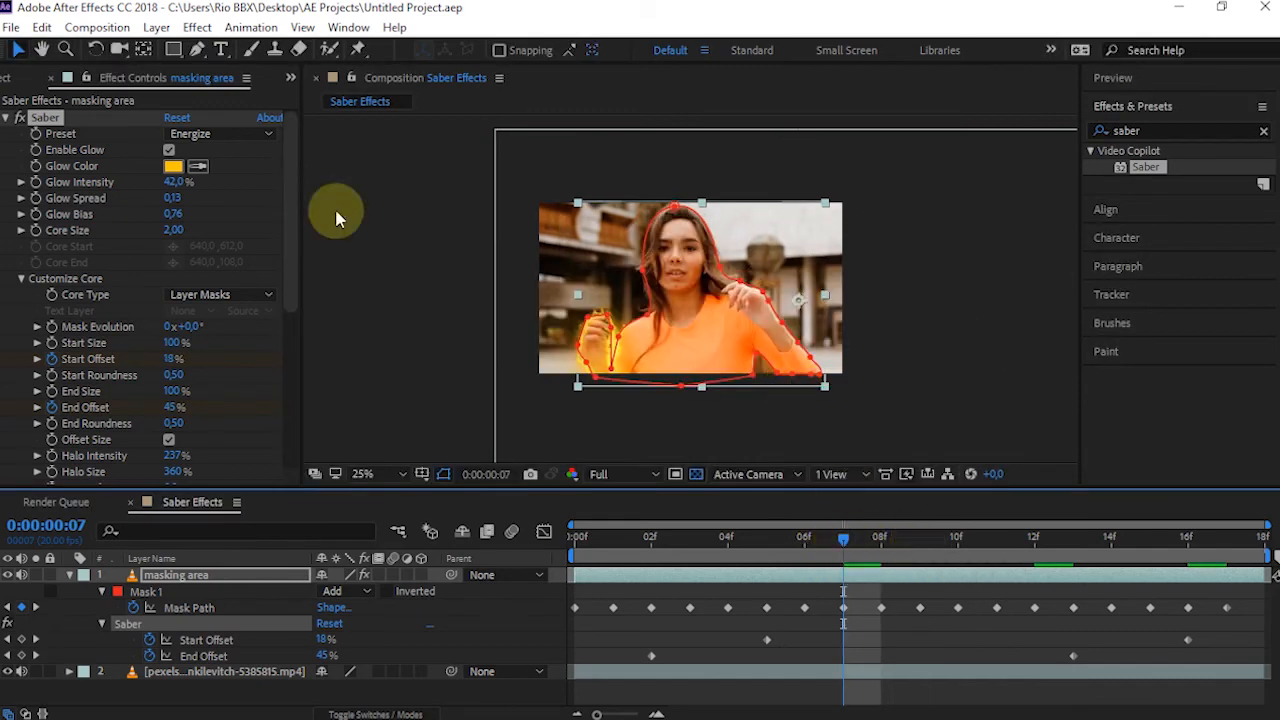
left_click(222, 133)
left_click(322, 360)
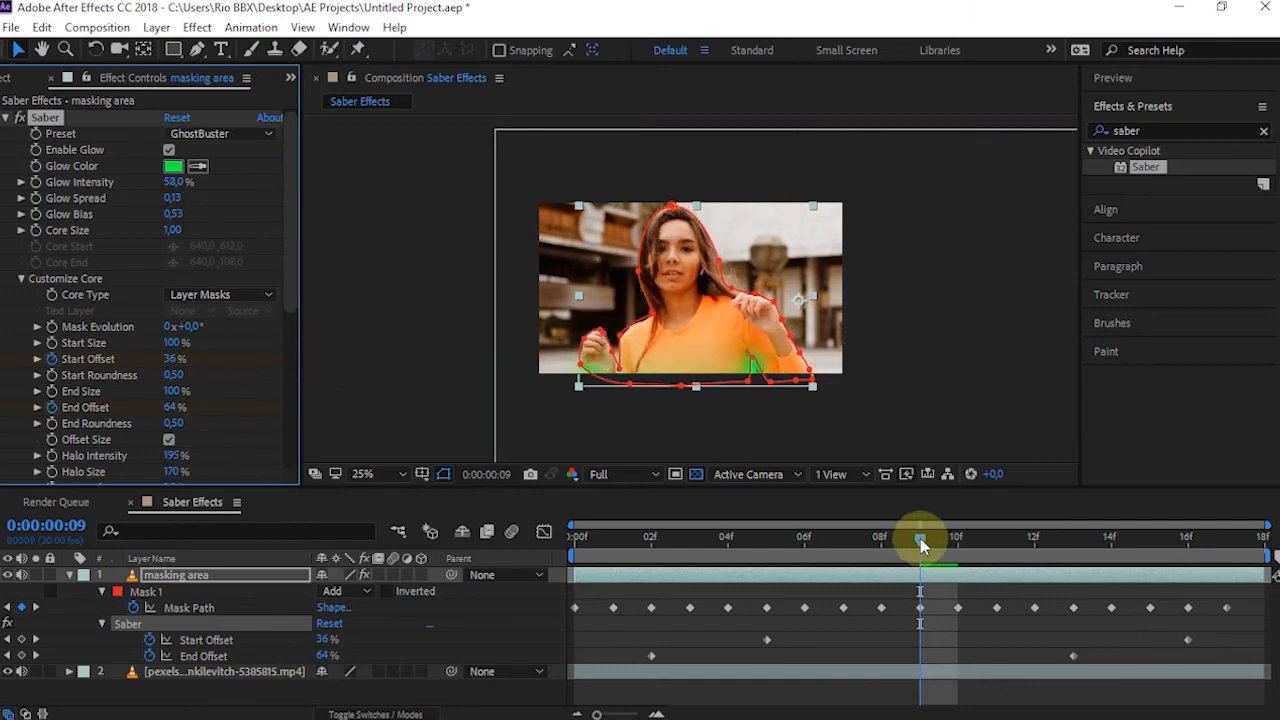
left_click_drag(716, 539, 1150, 540)
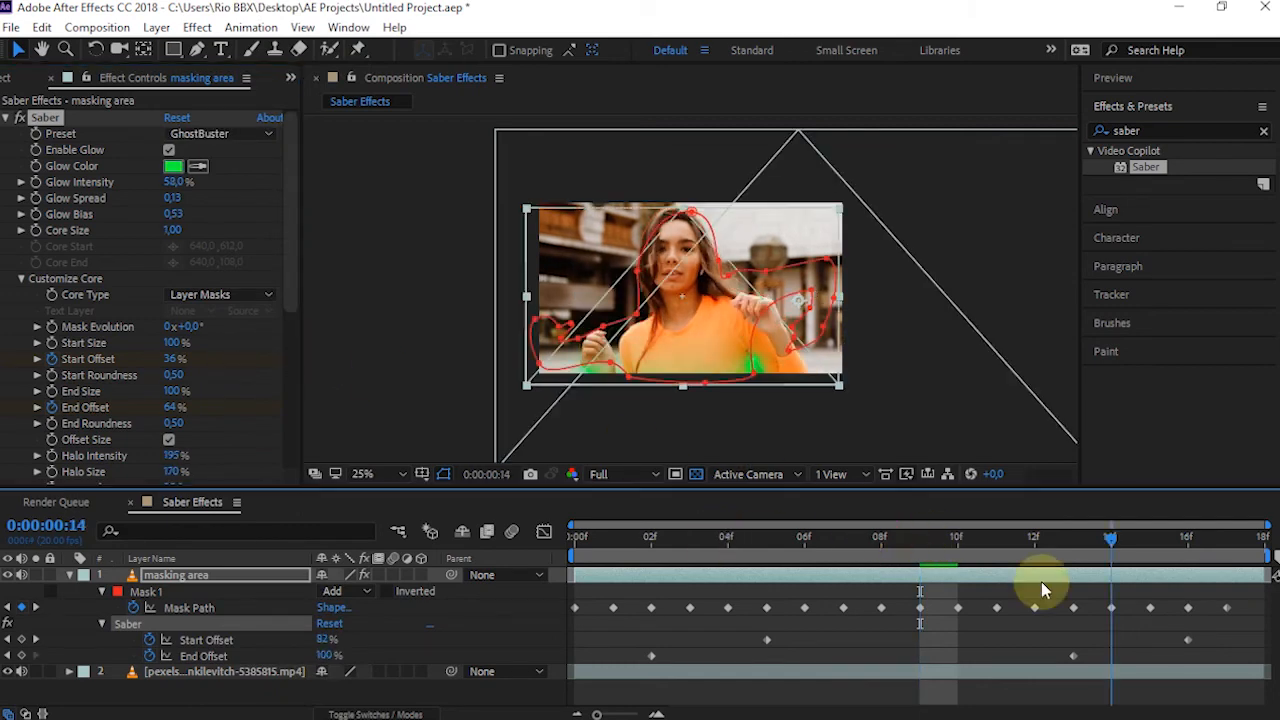
Try Saber's Neon preset on the outline
left_click(214, 134)
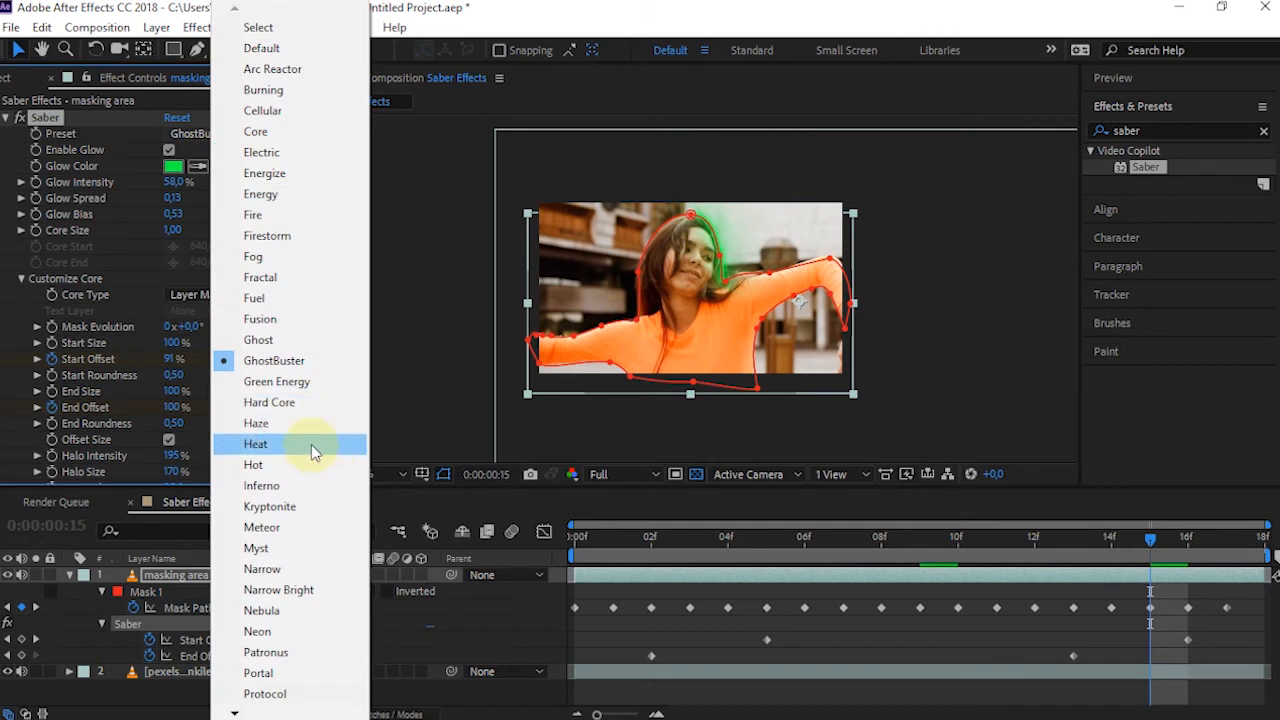
mouse_move(234, 714)
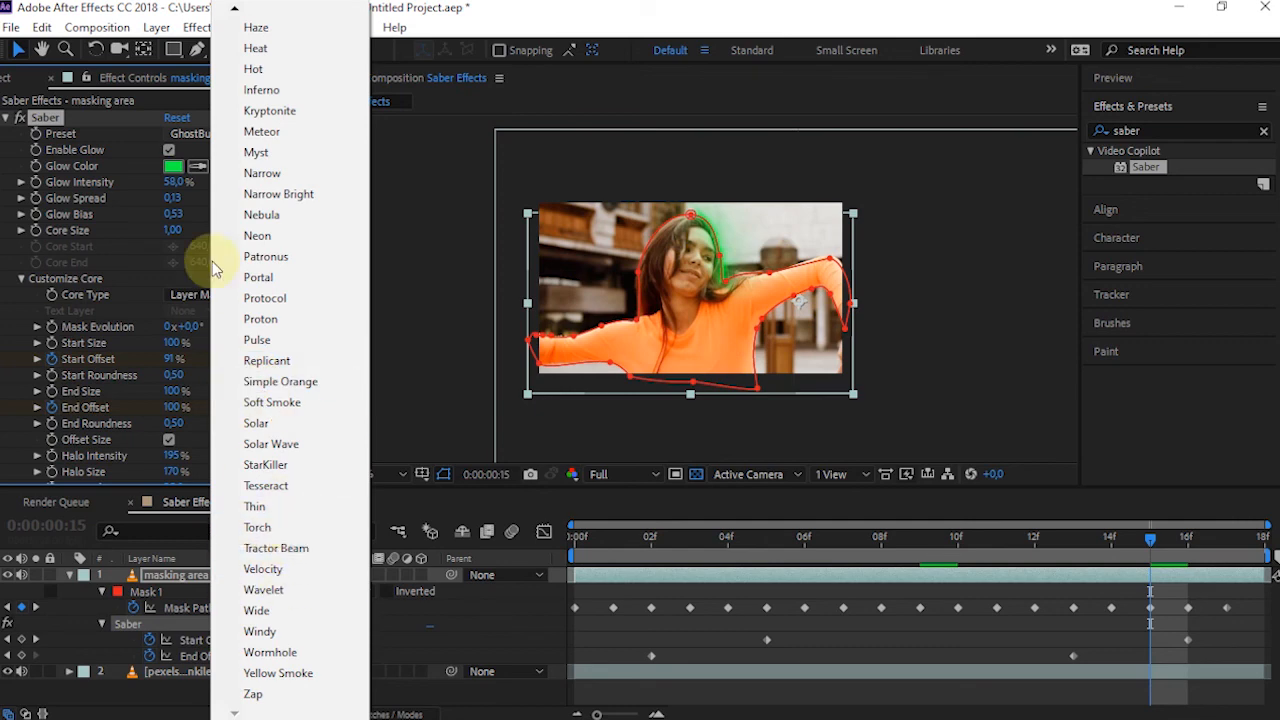
left_click(276, 241)
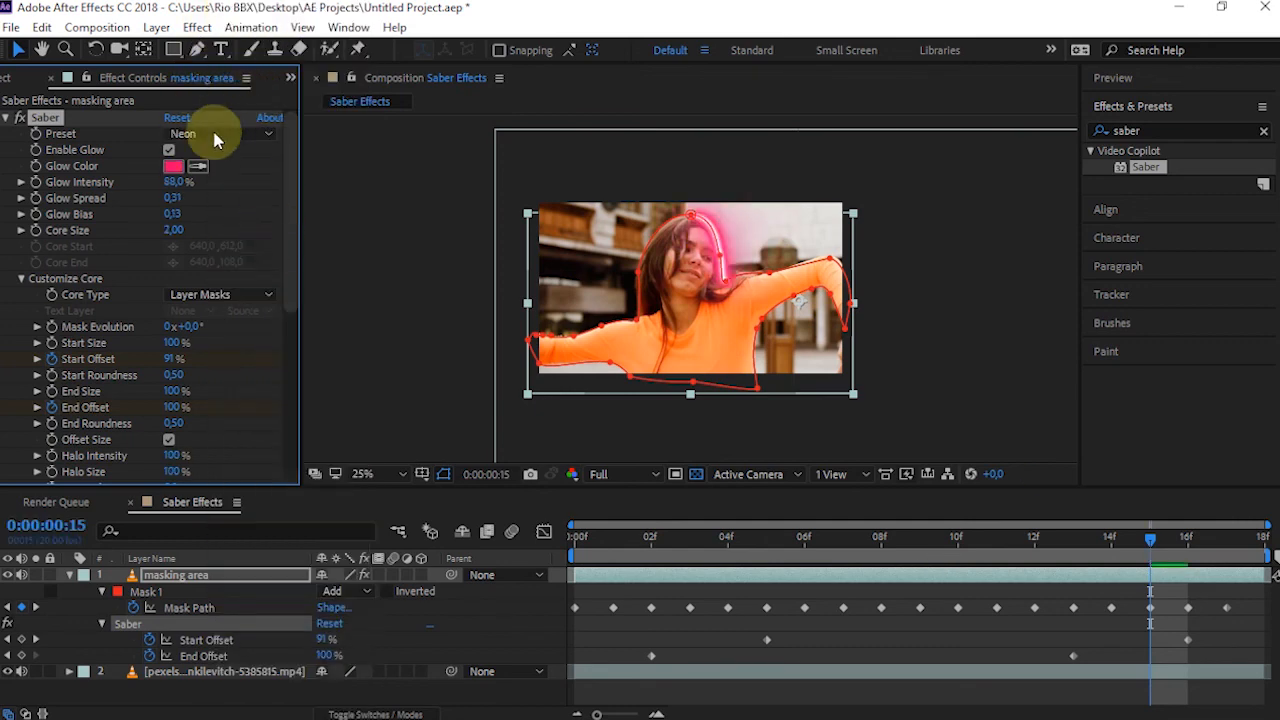
Apply the Fire preset to the Saber effect
left_click(208, 137)
mouse_move(234, 10)
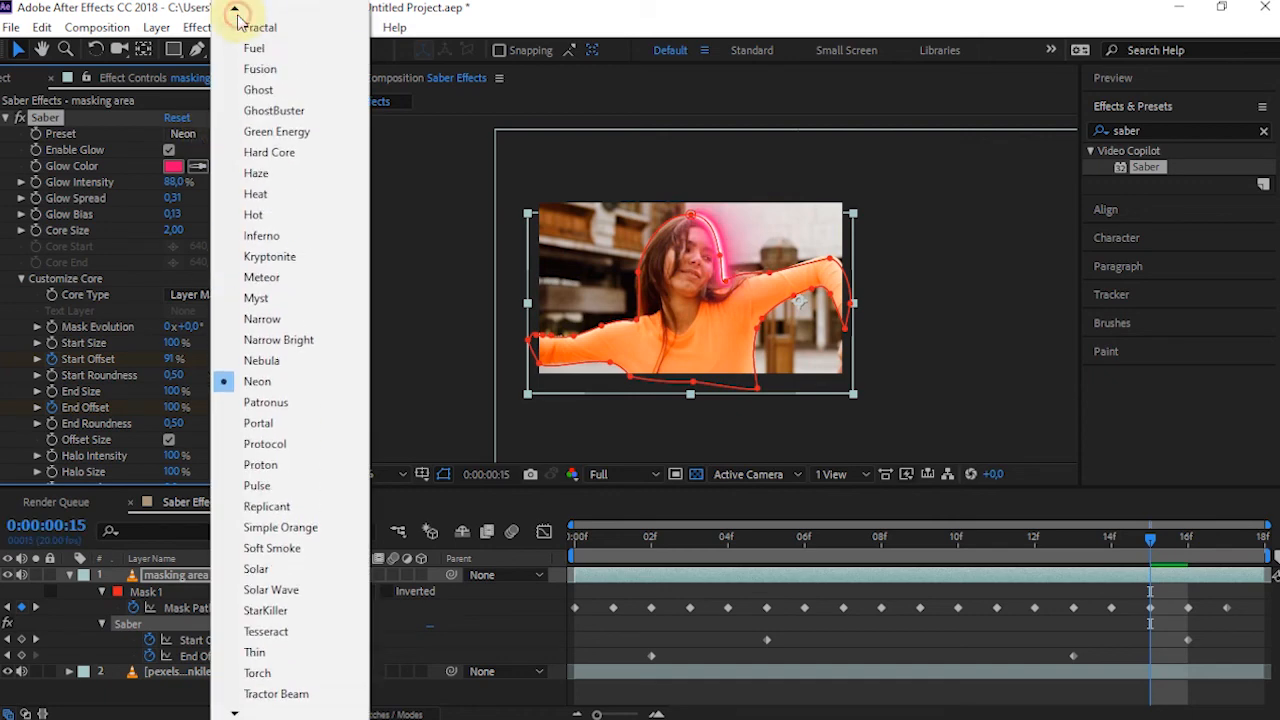
left_click(252, 92)
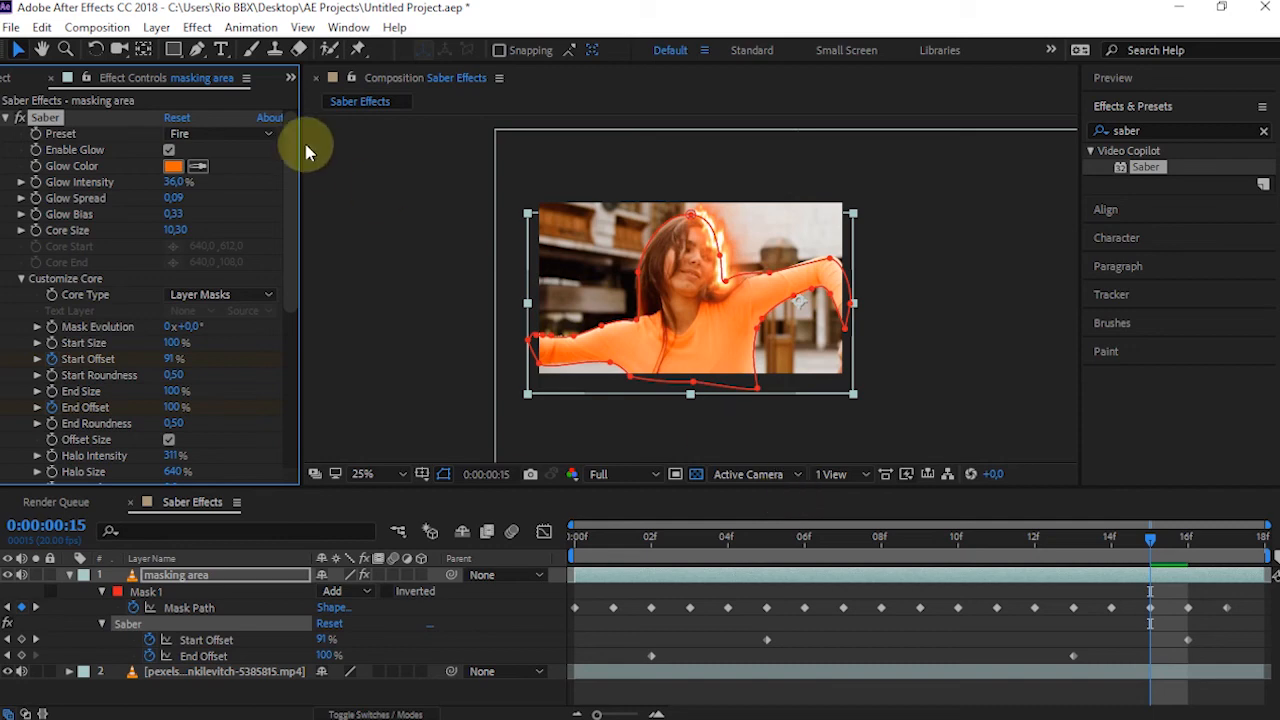
Duplicate the masking area layer and apply Saber's Electric preset to the copy
left_click(170, 580)
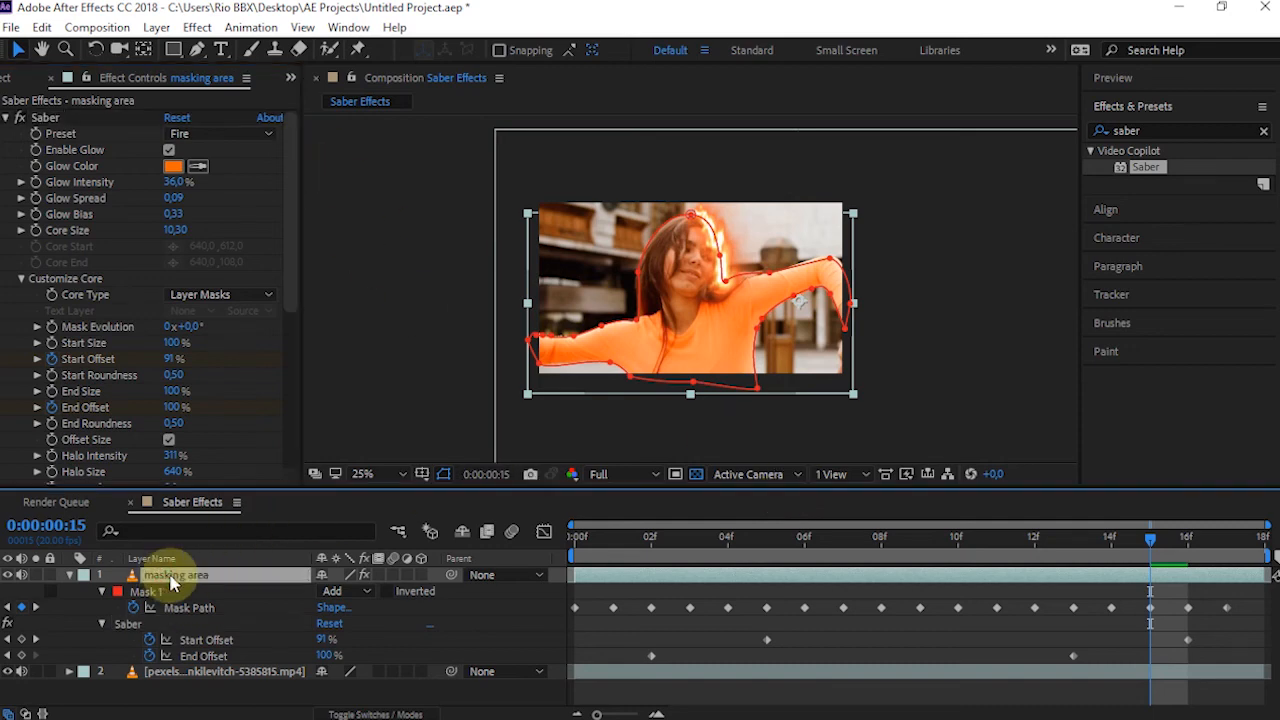
key("ctrl+d")
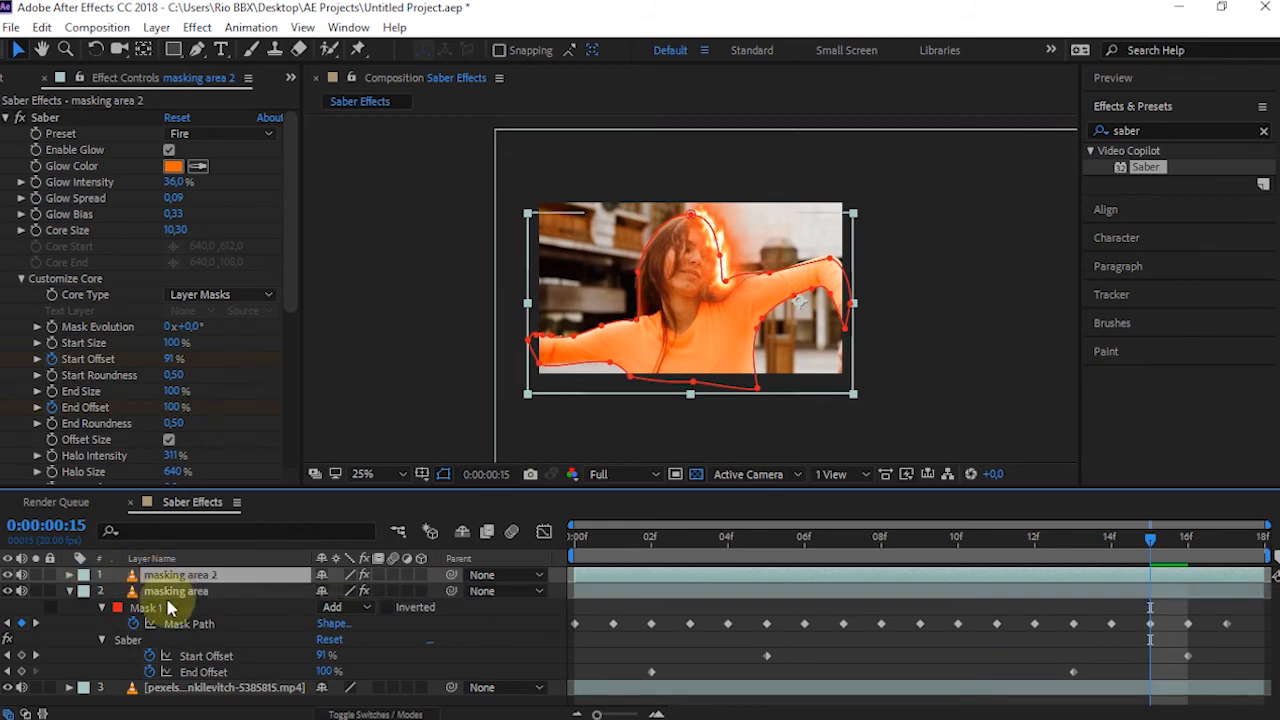
left_click(171, 592)
left_click(170, 576)
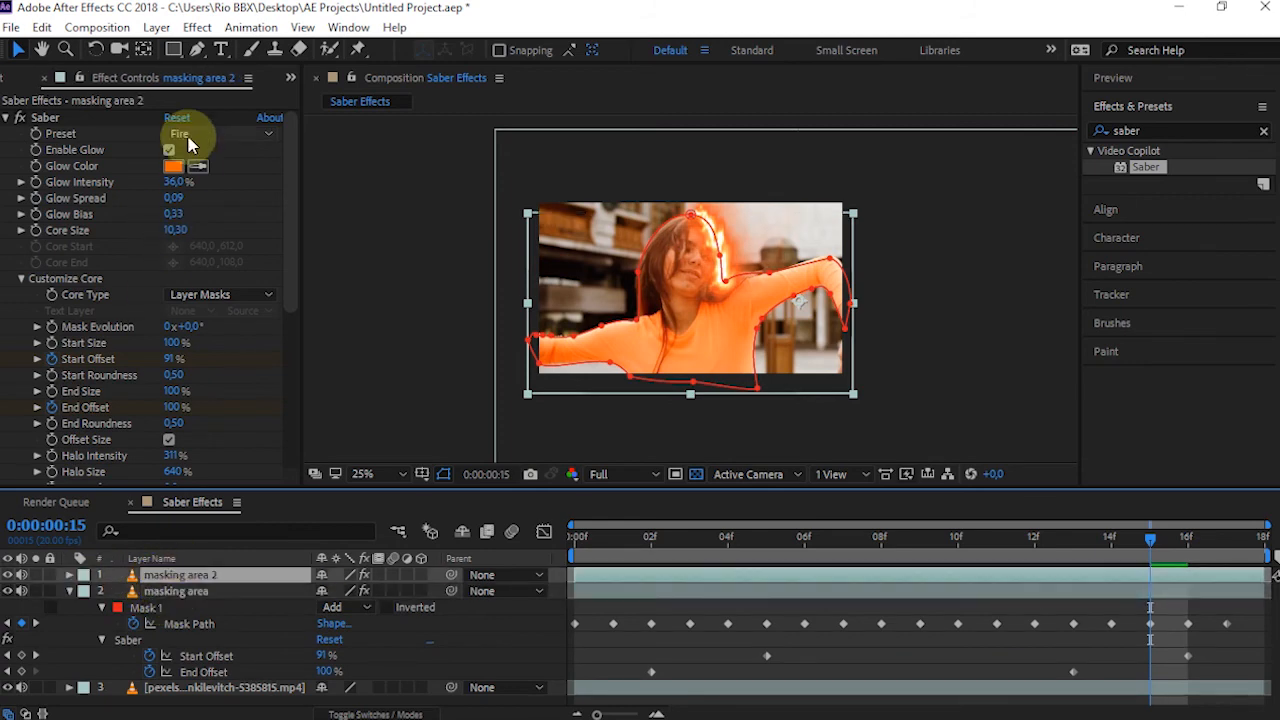
left_click(178, 134)
left_click(284, 156)
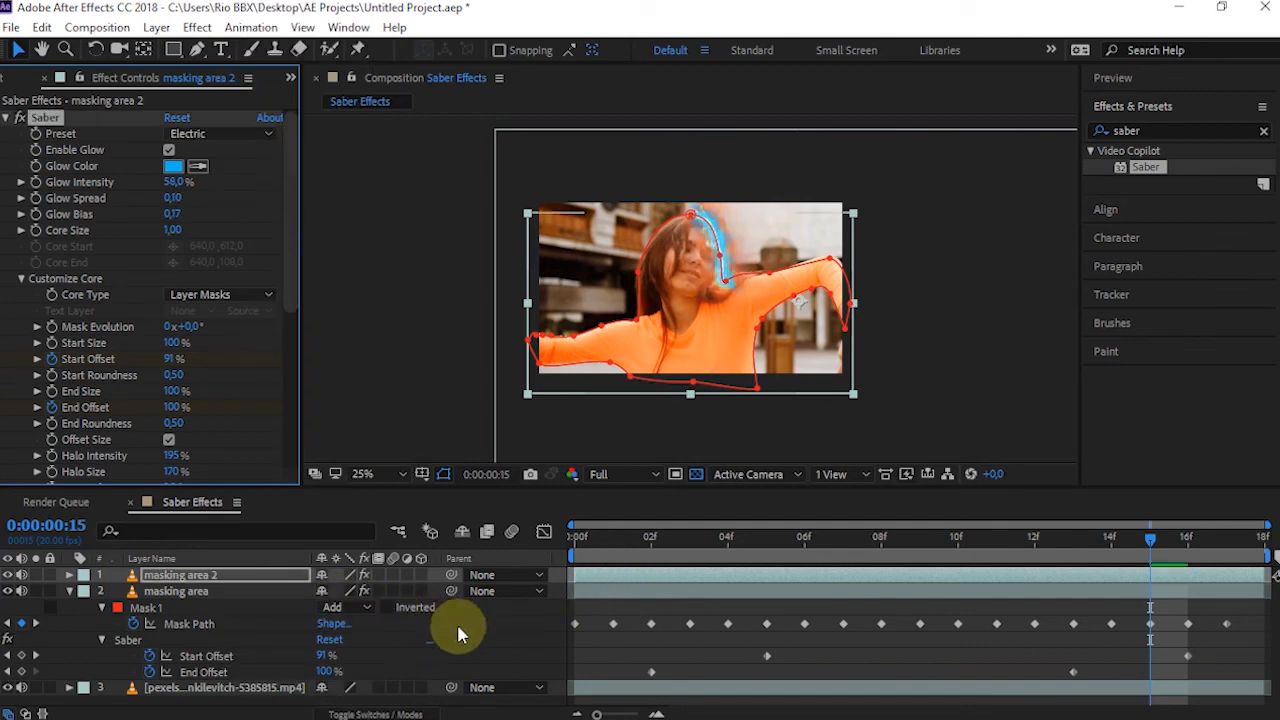
Reveal the copied layer's keyframes, shift its Start Offset and End Offset keyframes two frames earlier, and check frame 8
key("u")
left_click_drag(630, 629, 1249, 674)
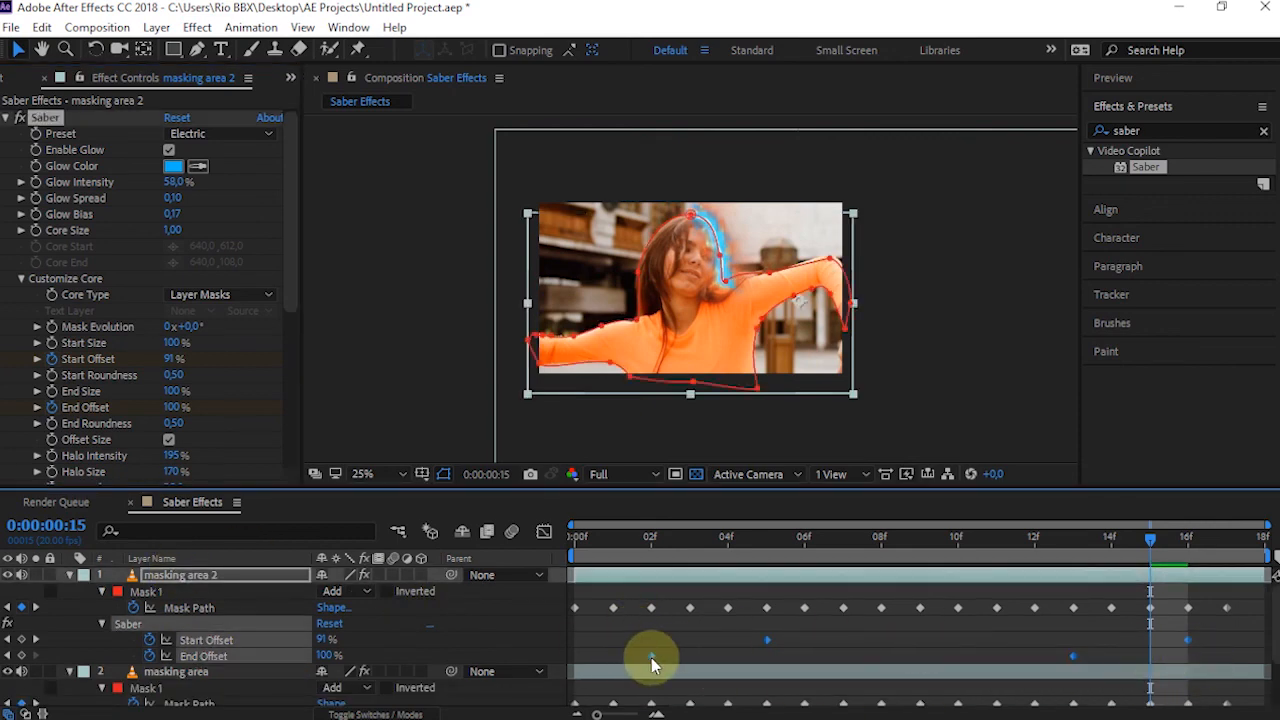
left_click_drag(652, 656, 580, 675)
left_click(882, 541)
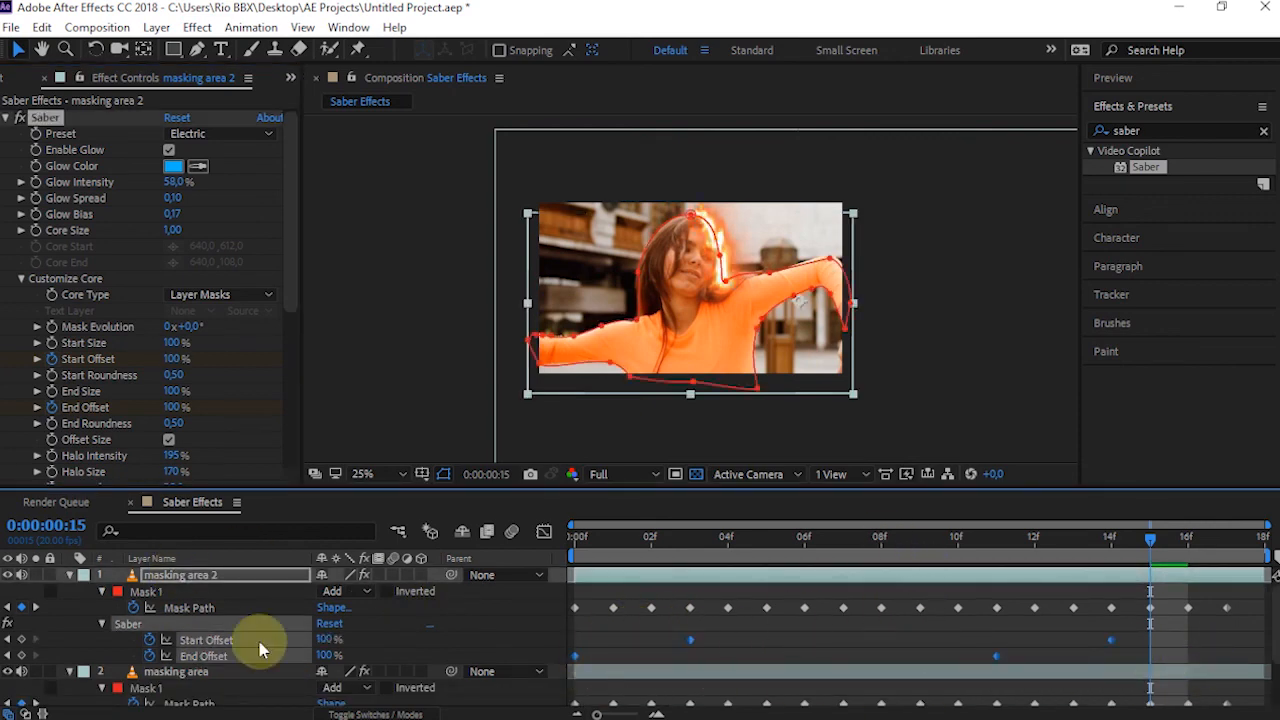
Shift the original masking area layer's Start Offset and End Offset keyframes one frame later
scroll(260, 643, "down", 1)
left_click(200, 627)
scroll(769, 648, "down", 1)
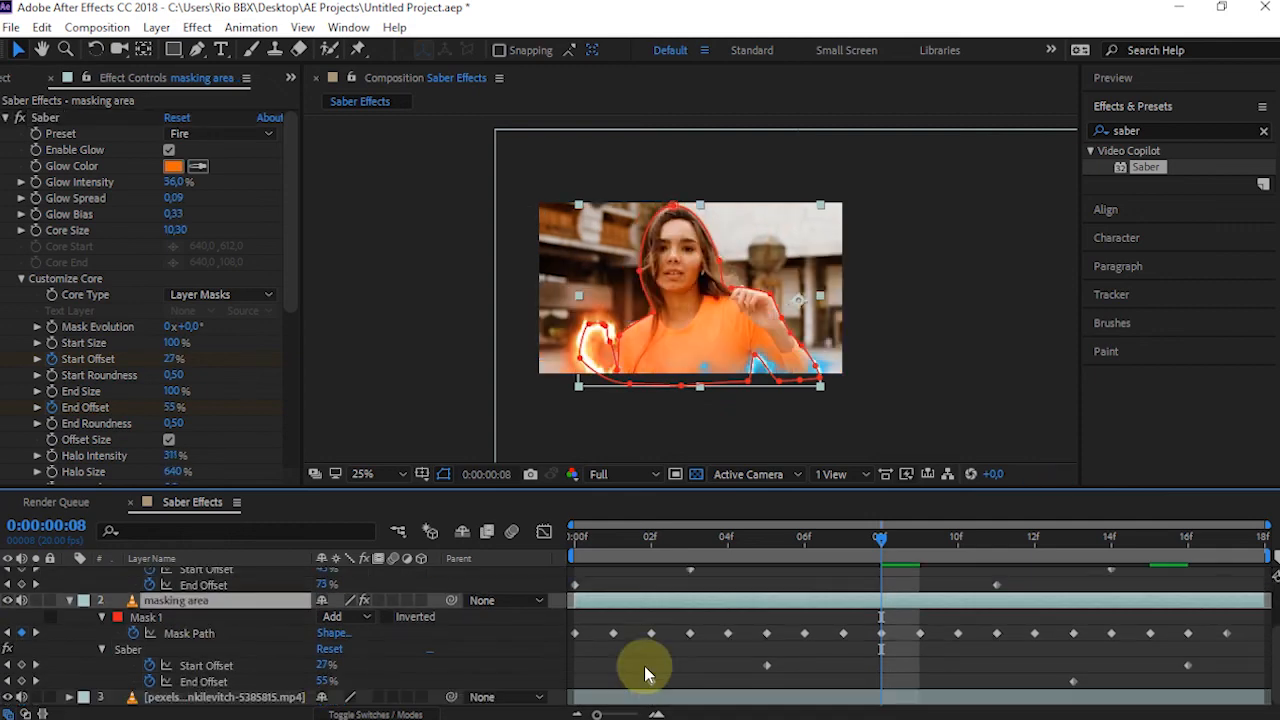
left_click_drag(643, 652, 1228, 698)
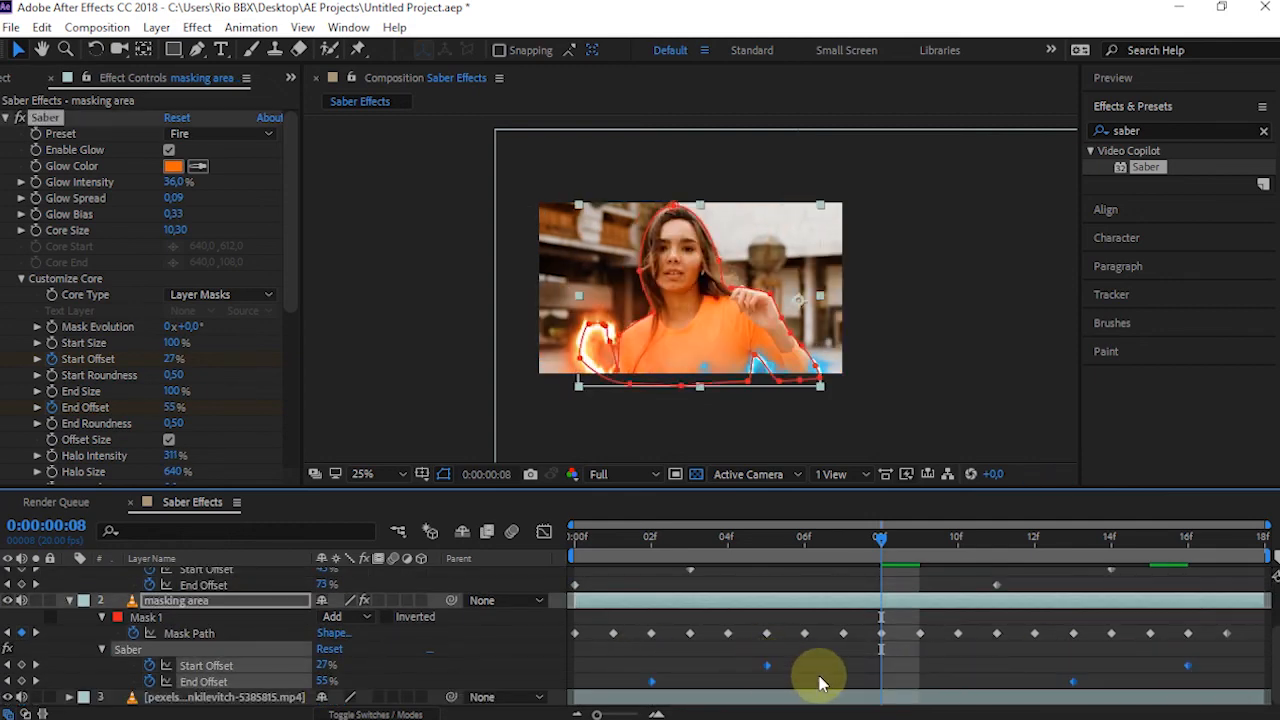
left_click_drag(818, 682, 838, 683)
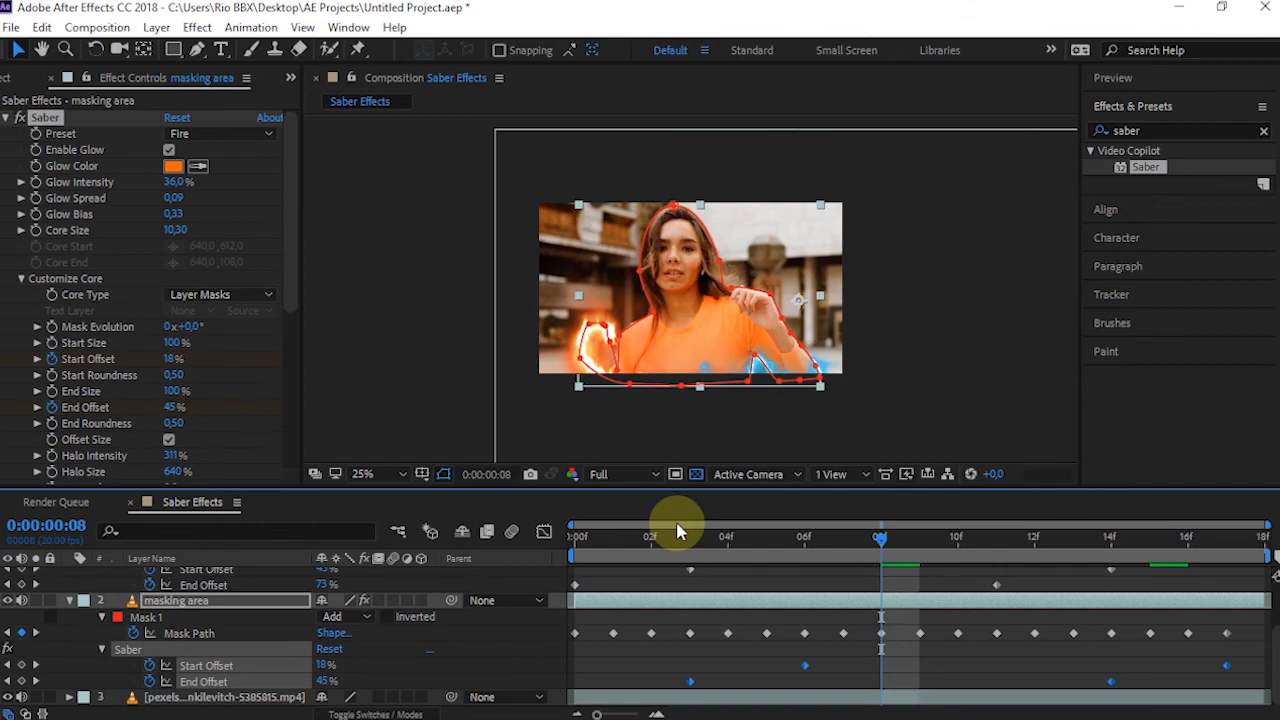